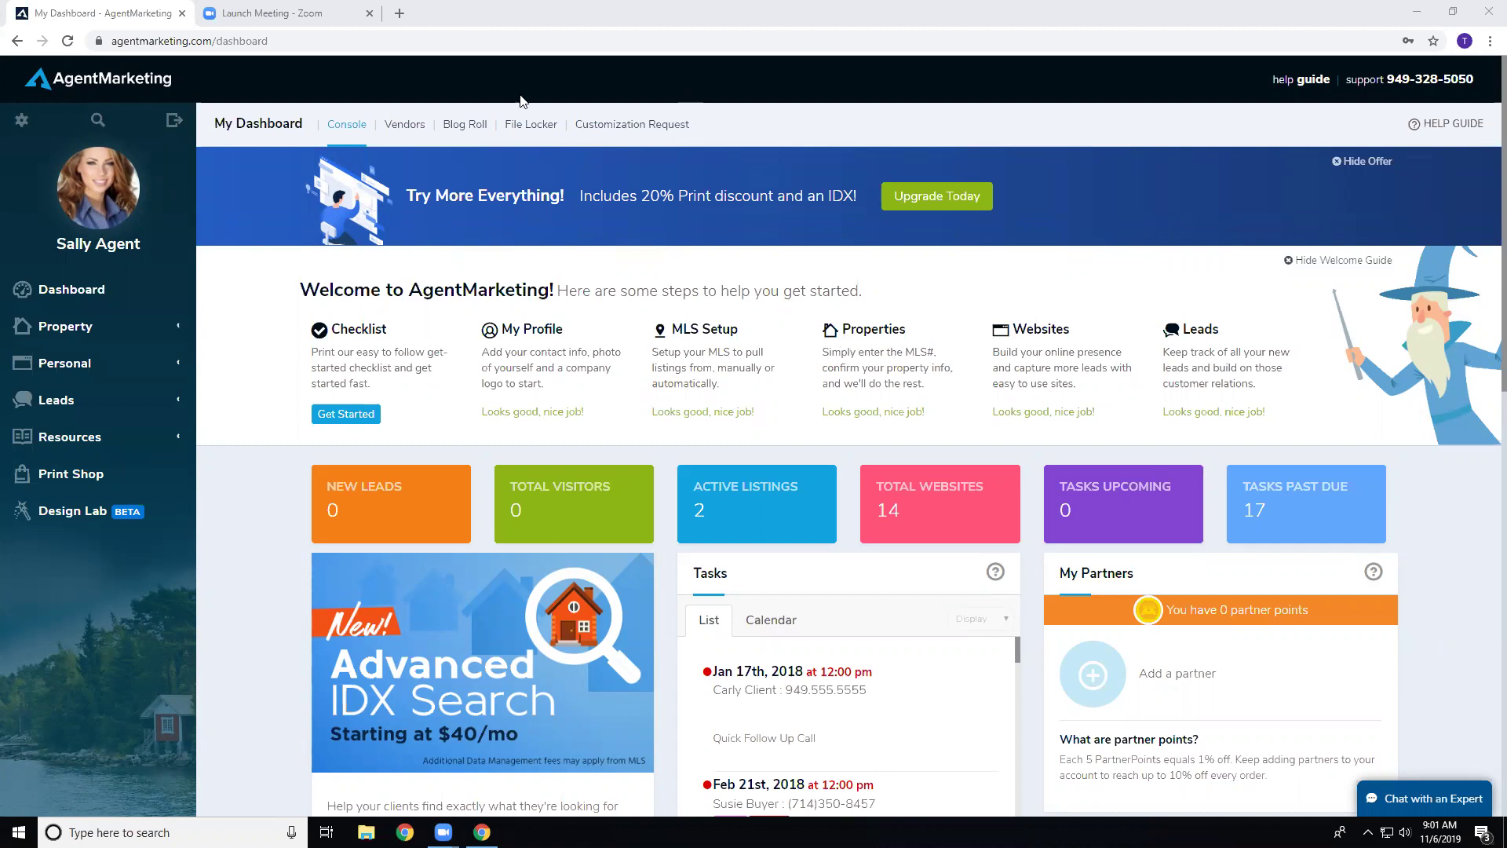
# Step: Open the list of property websites and look through the listings
pyautogui.click(49, 326)
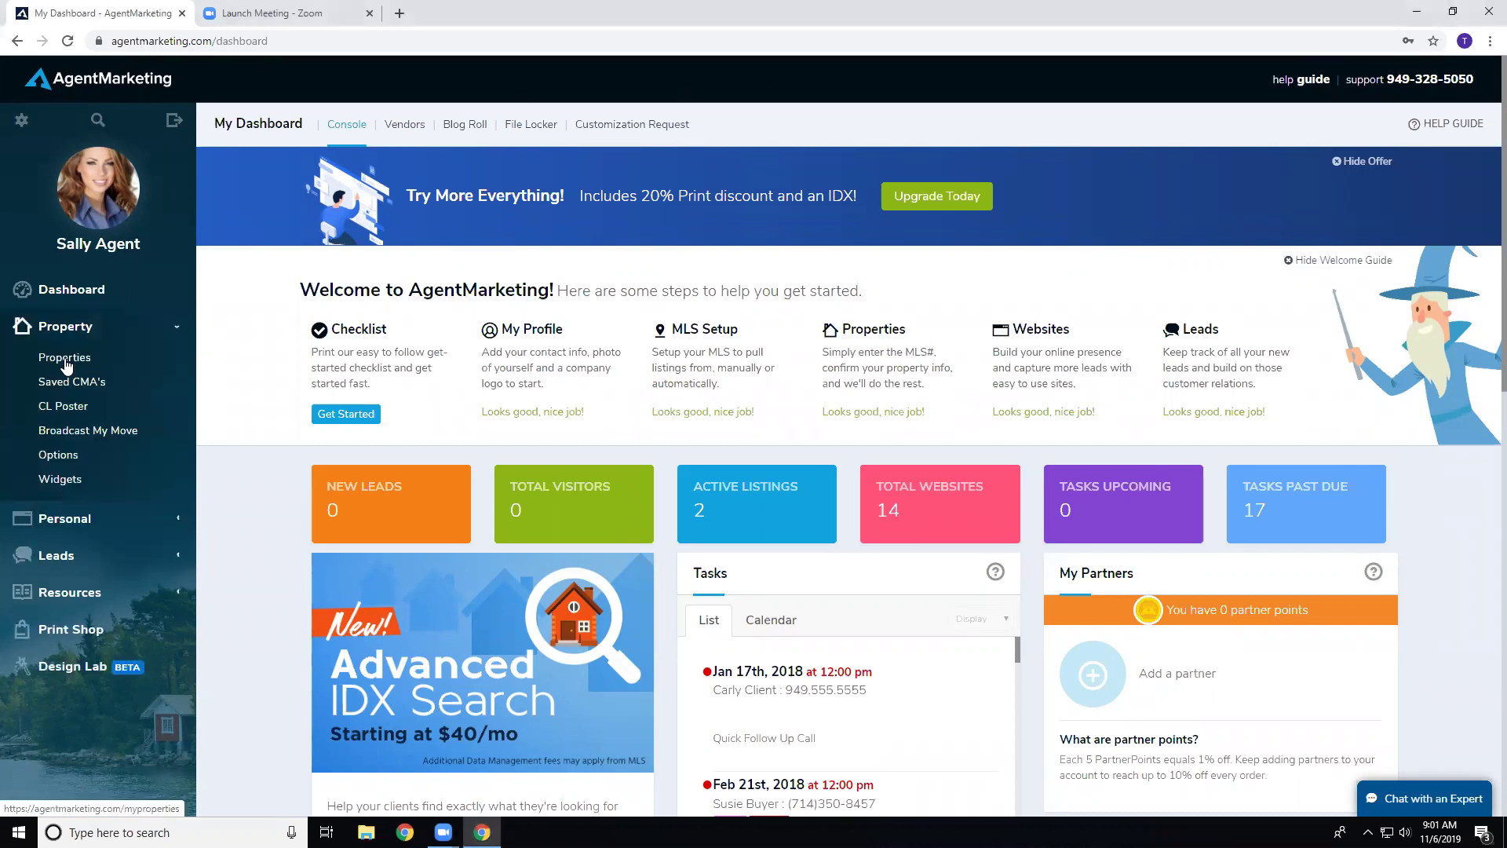
pyautogui.click(46, 358)
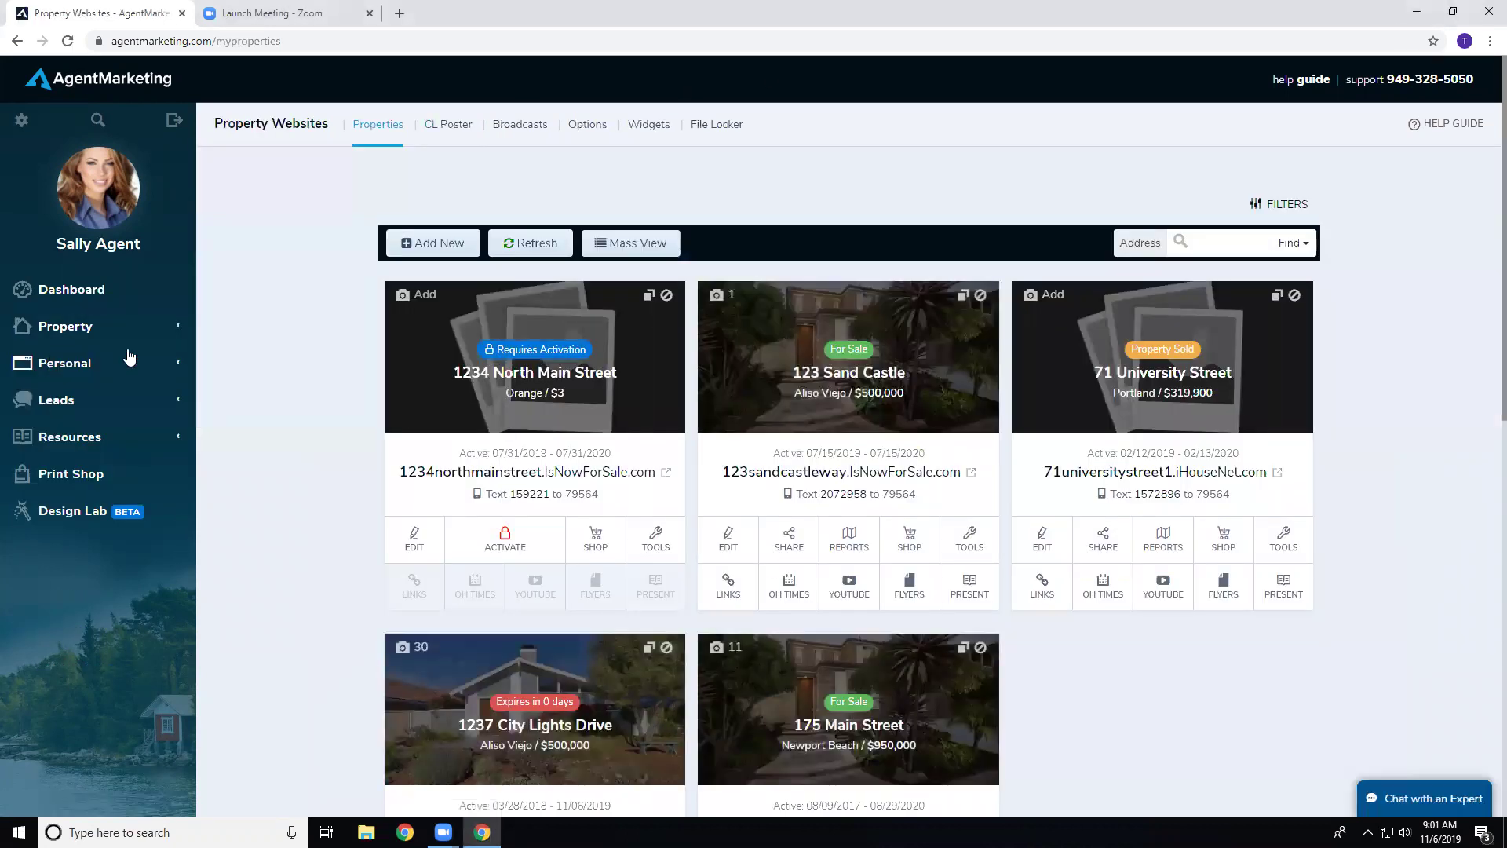
pyautogui.scroll(-1, 704, 371)
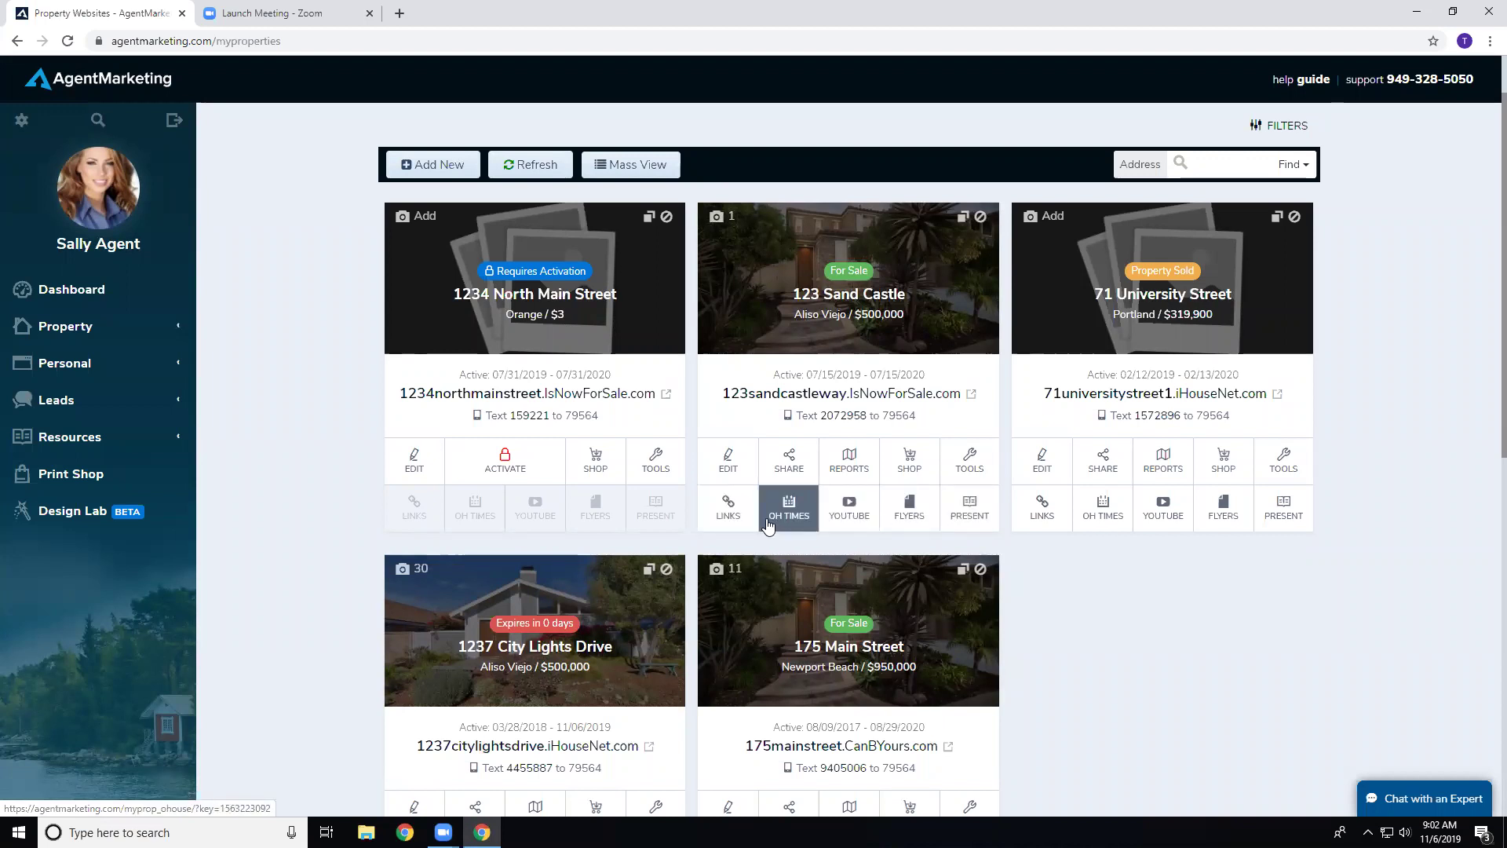
pyautogui.scroll(-1, 1056, 583)
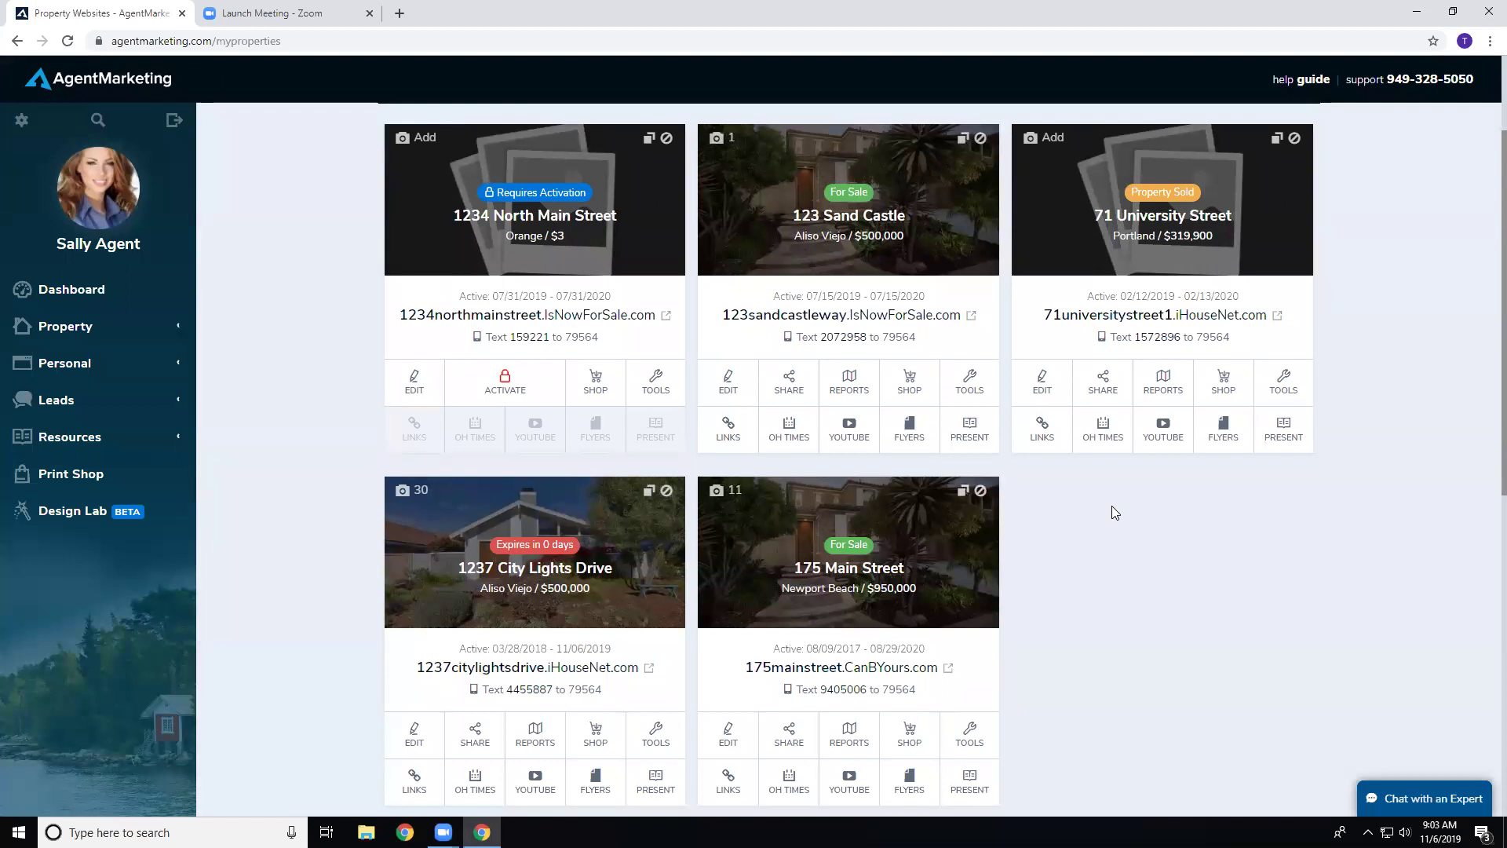
# Step: View the public website of the 175 Main Street listing, dismissing its visitor registration form, and close the site
pyautogui.click(927, 560)
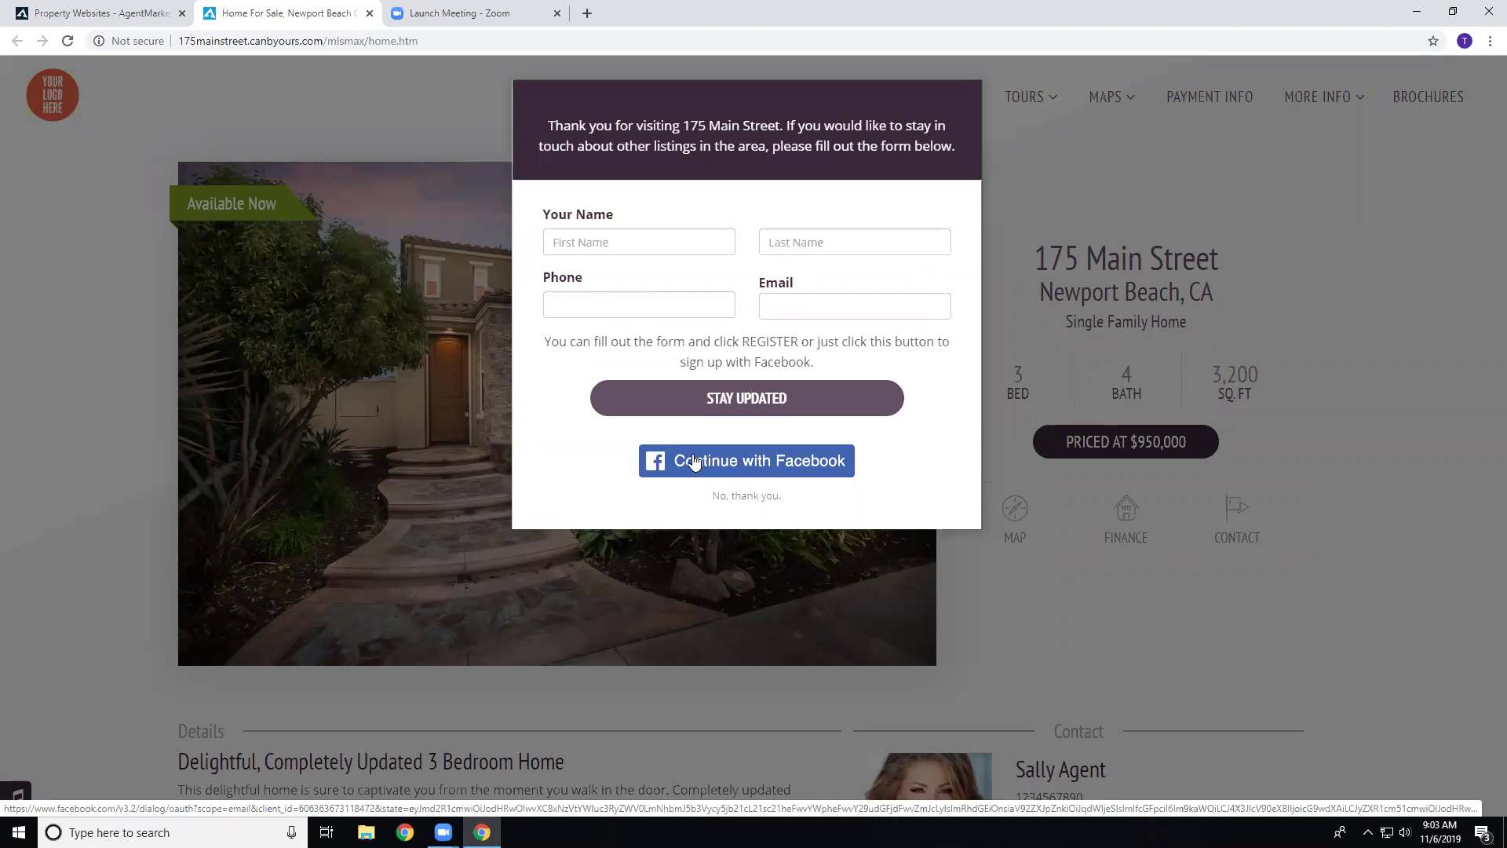
pyautogui.click(738, 496)
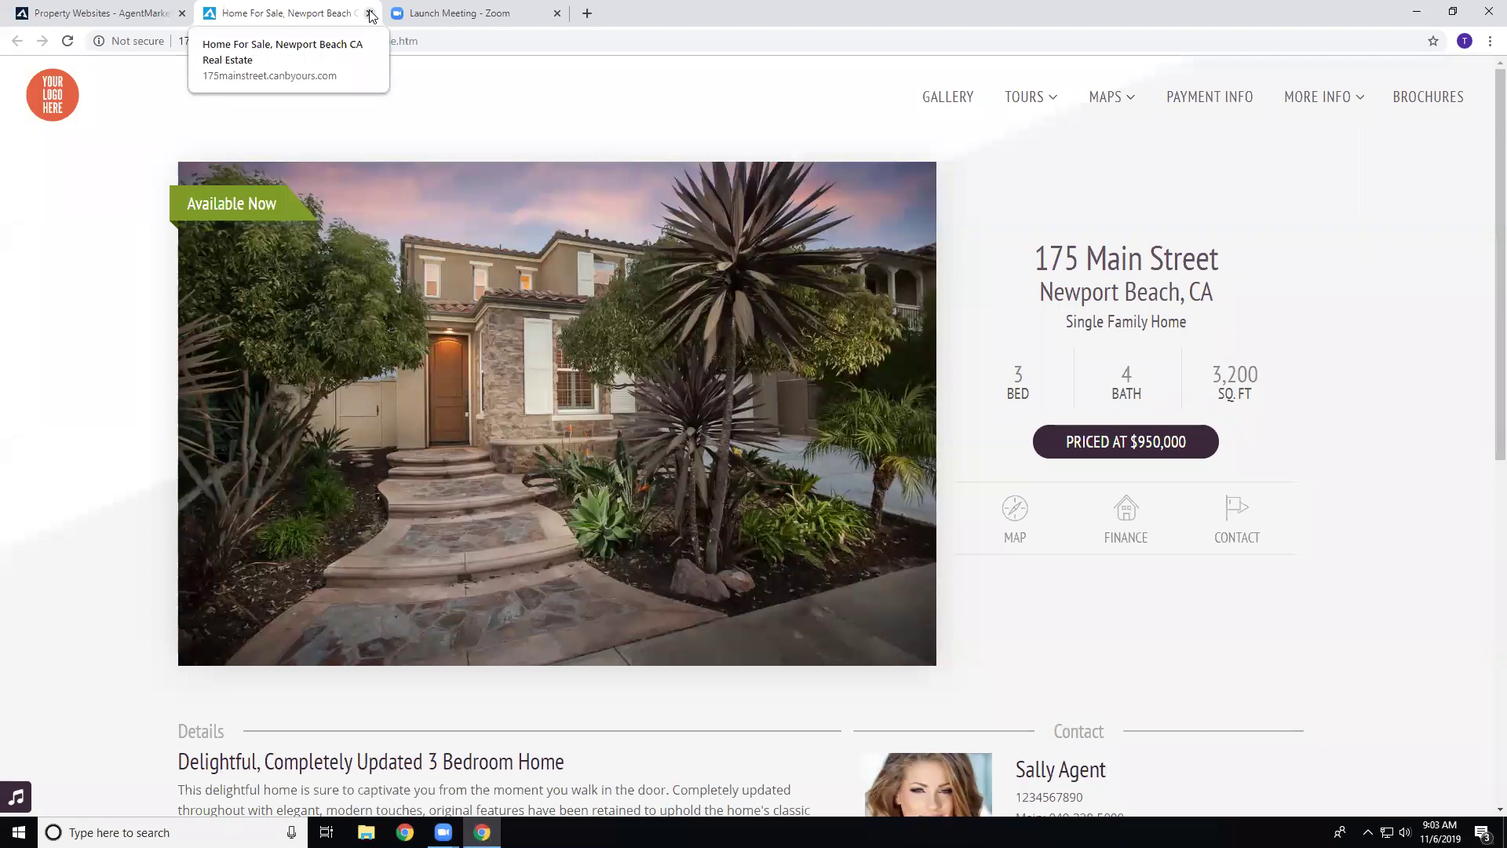
pyautogui.click(370, 14)
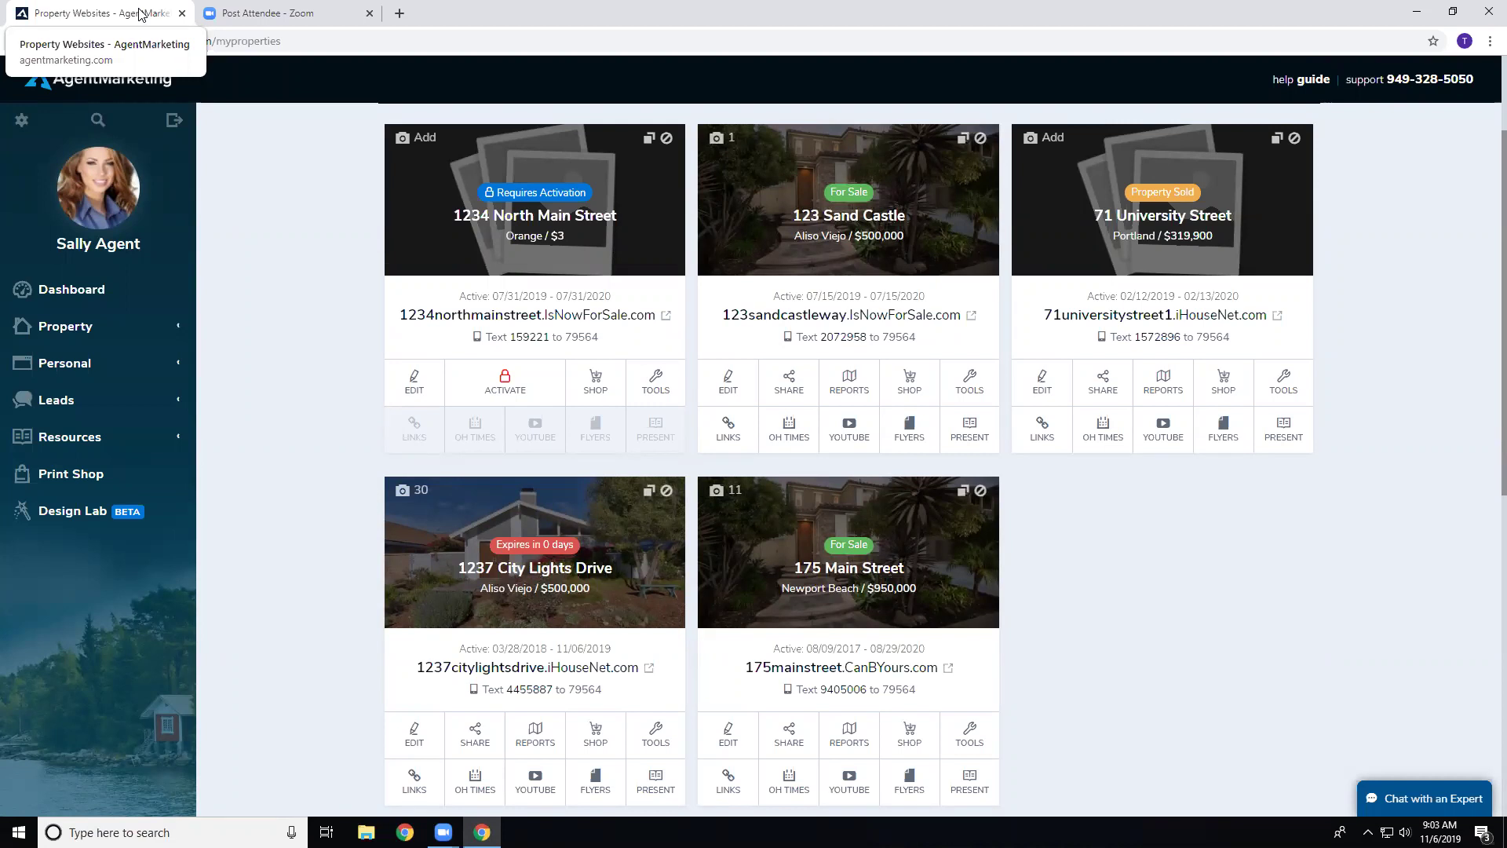
# Step: Set the garage count of the 123 Sand Castle listing to 2.5 in its property details and save the listing
pyautogui.click(722, 389)
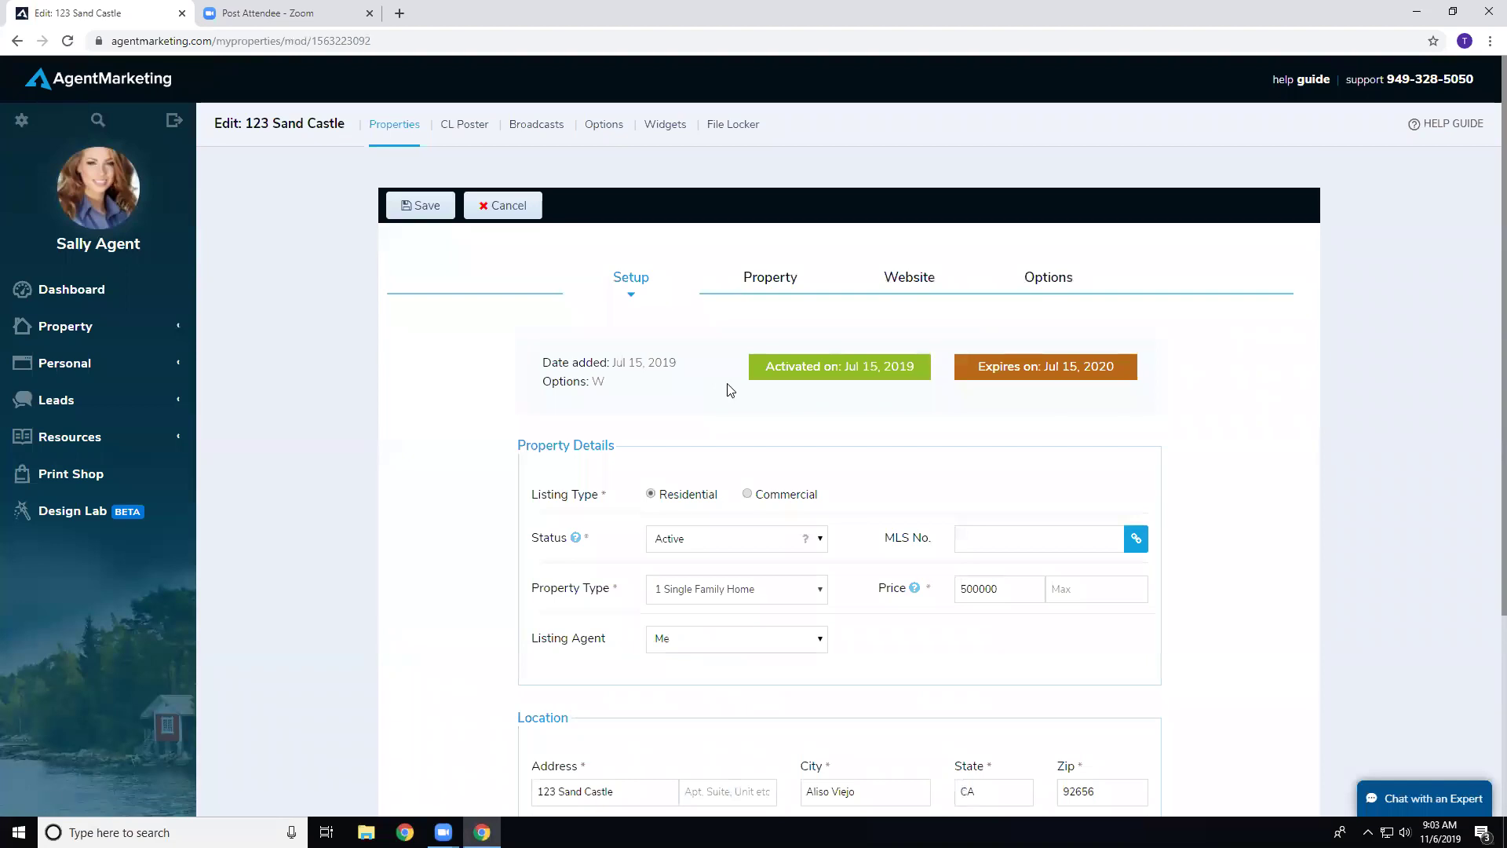
pyautogui.scroll(-1, 730, 390)
pyautogui.scroll(2, 788, 353)
pyautogui.click(785, 282)
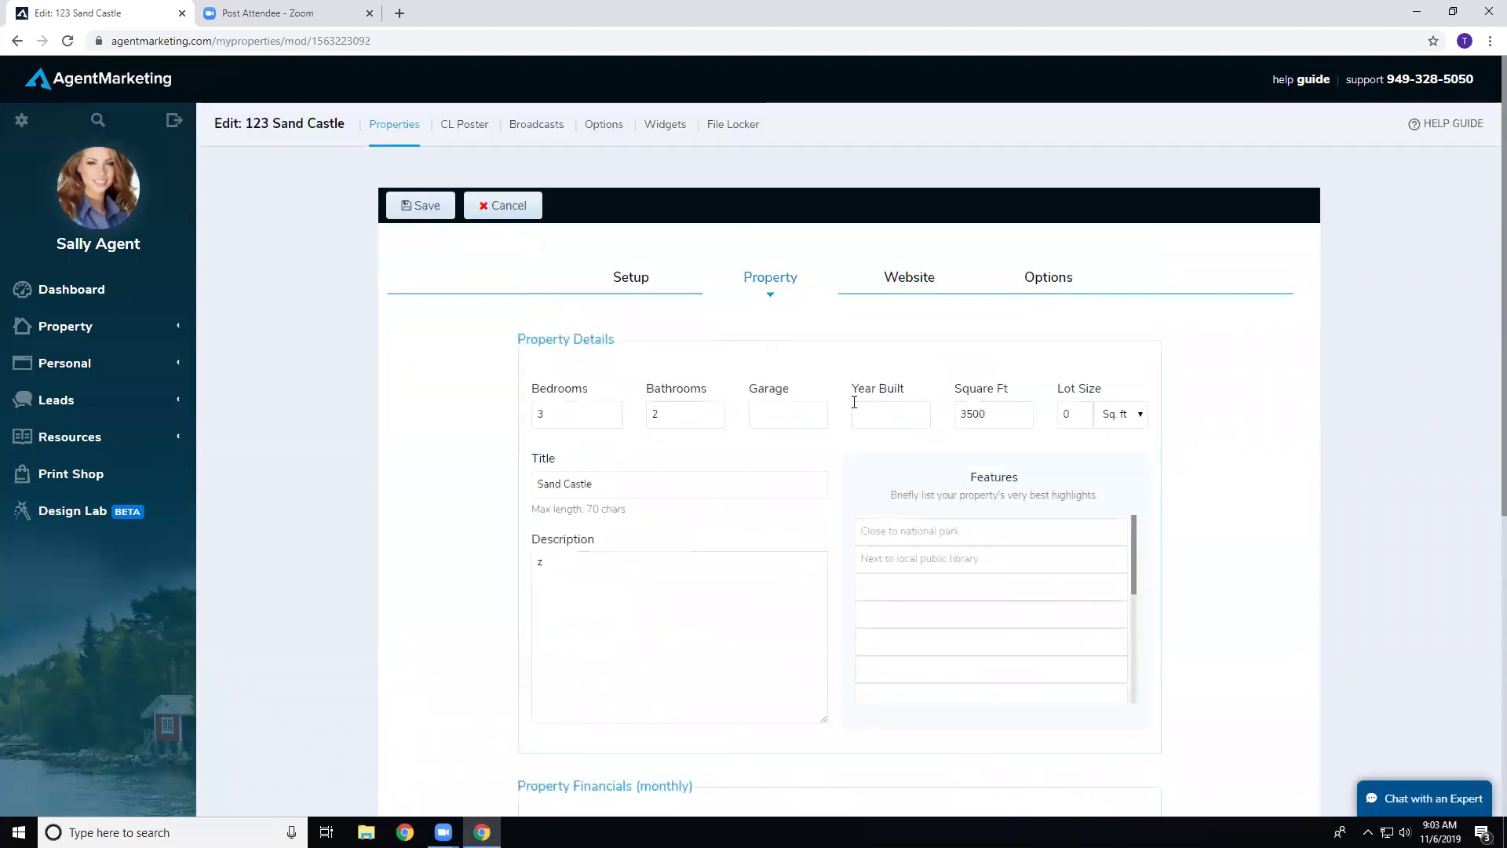
pyautogui.click(774, 411)
pyautogui.write('2.5')
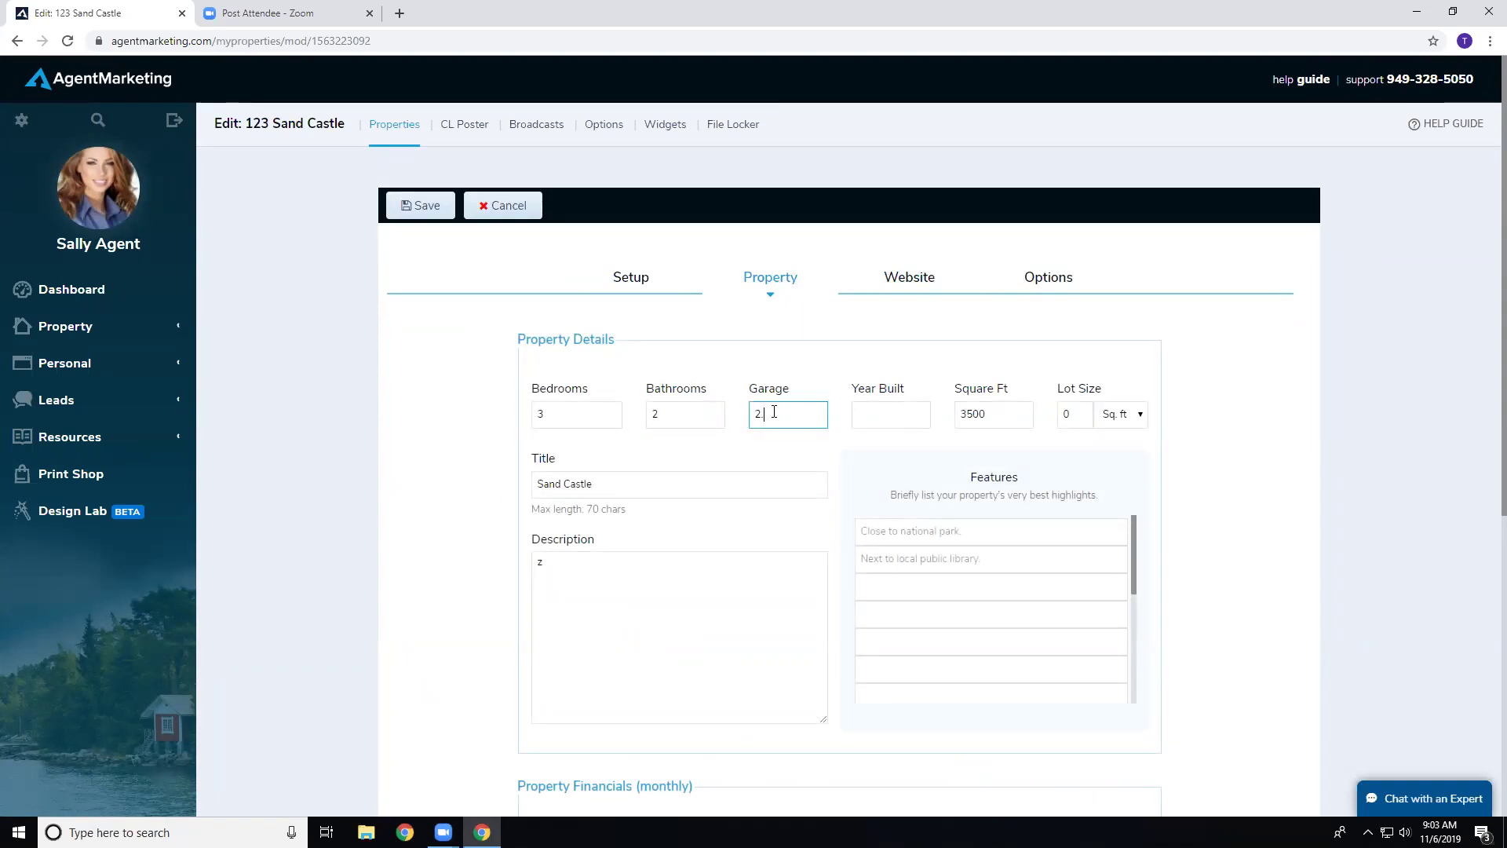
pyautogui.click(424, 206)
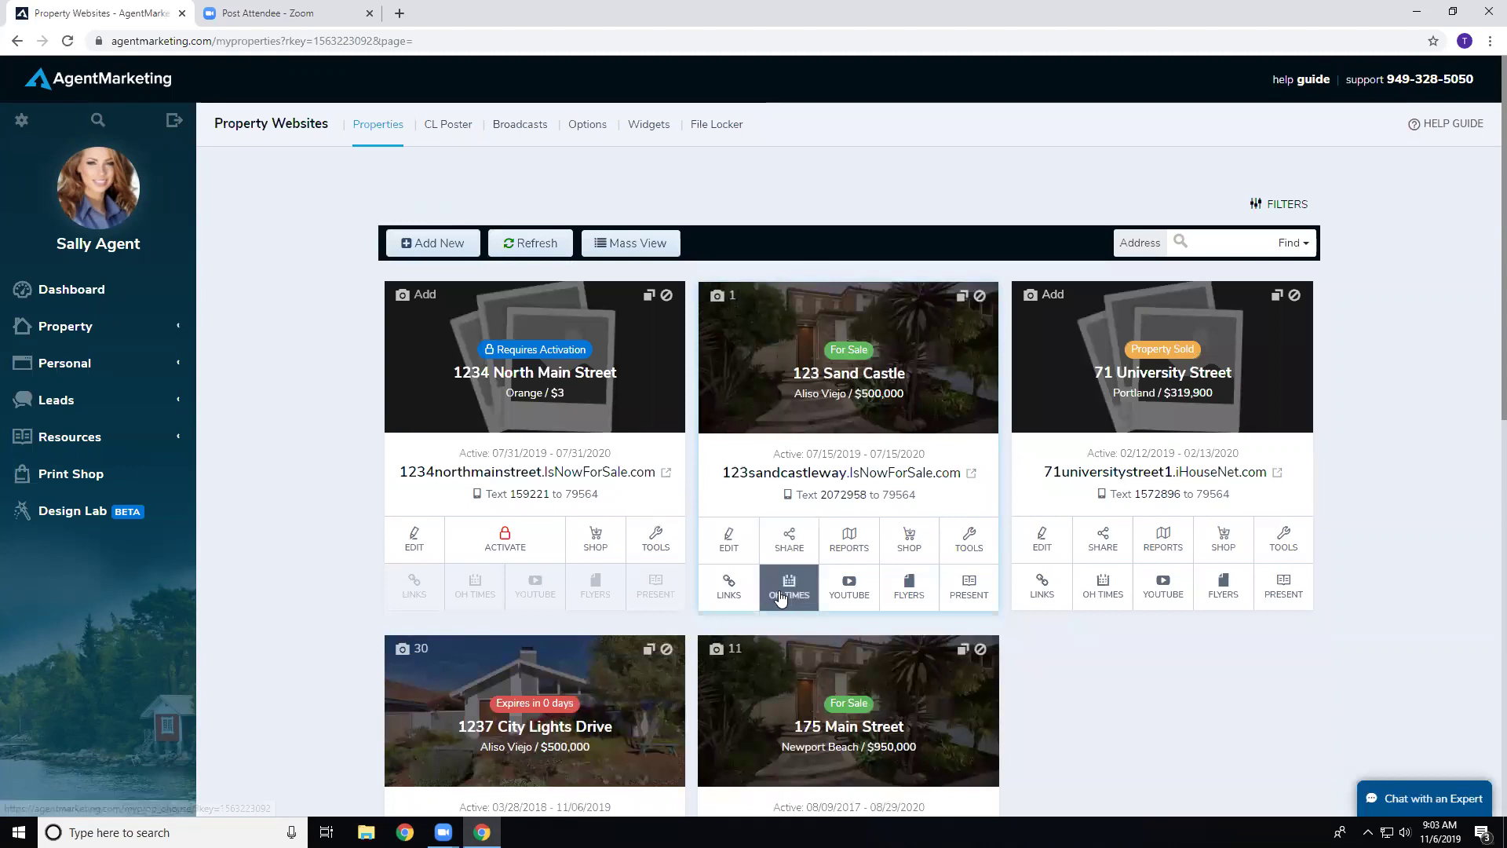
# Step: Reopen the 123 Sand Castle listing to check the garage value in its property details, and leave without saving
pyautogui.click(737, 545)
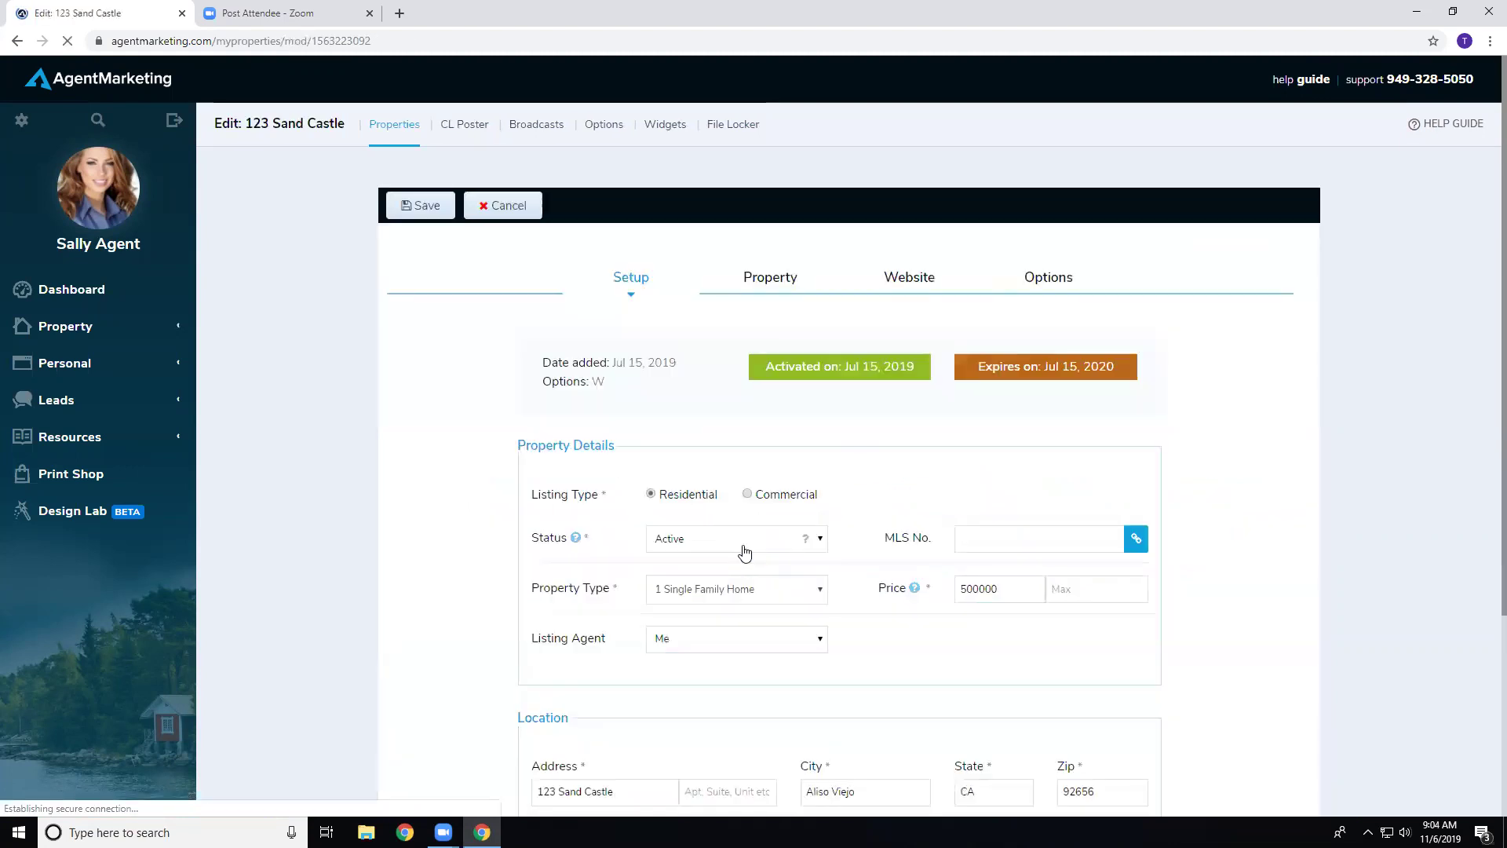
pyautogui.click(770, 284)
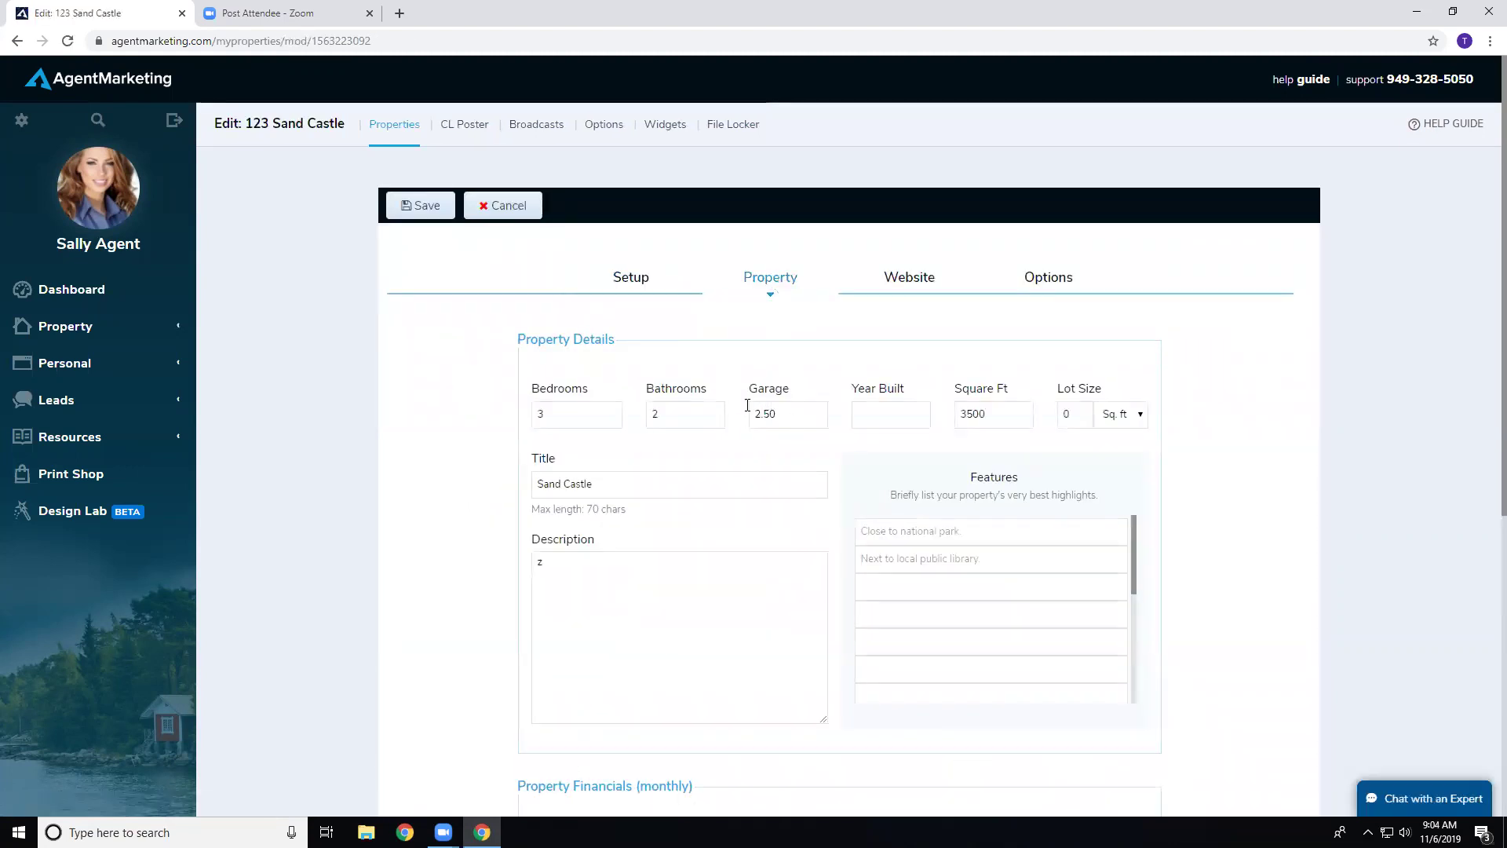
pyautogui.click(524, 208)
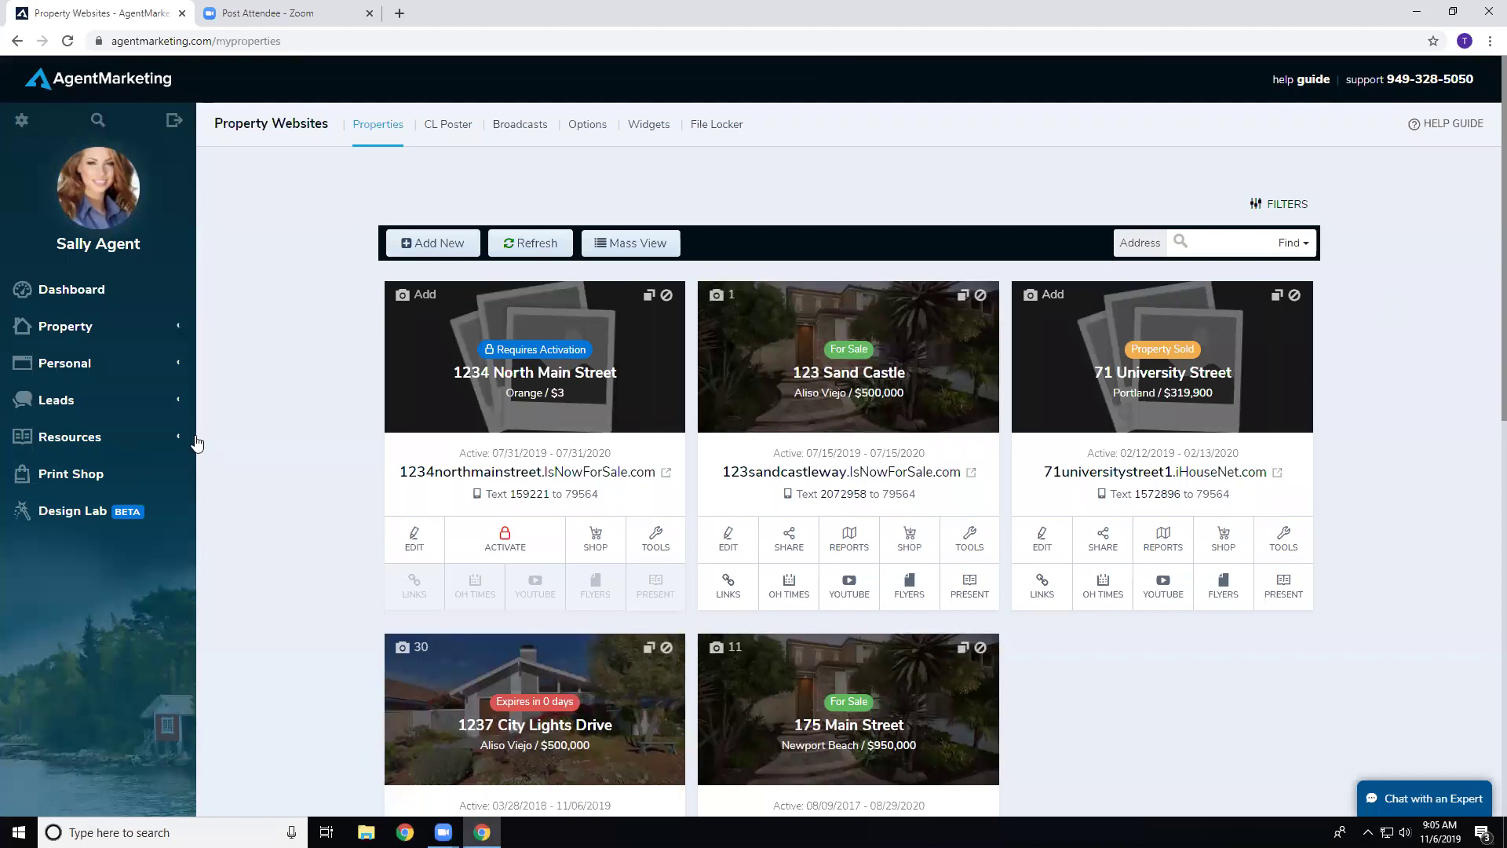
# Step: Open the flyer editor for the 175 Main Street listing and review its property flyer from header to agent details
pyautogui.click(76, 338)
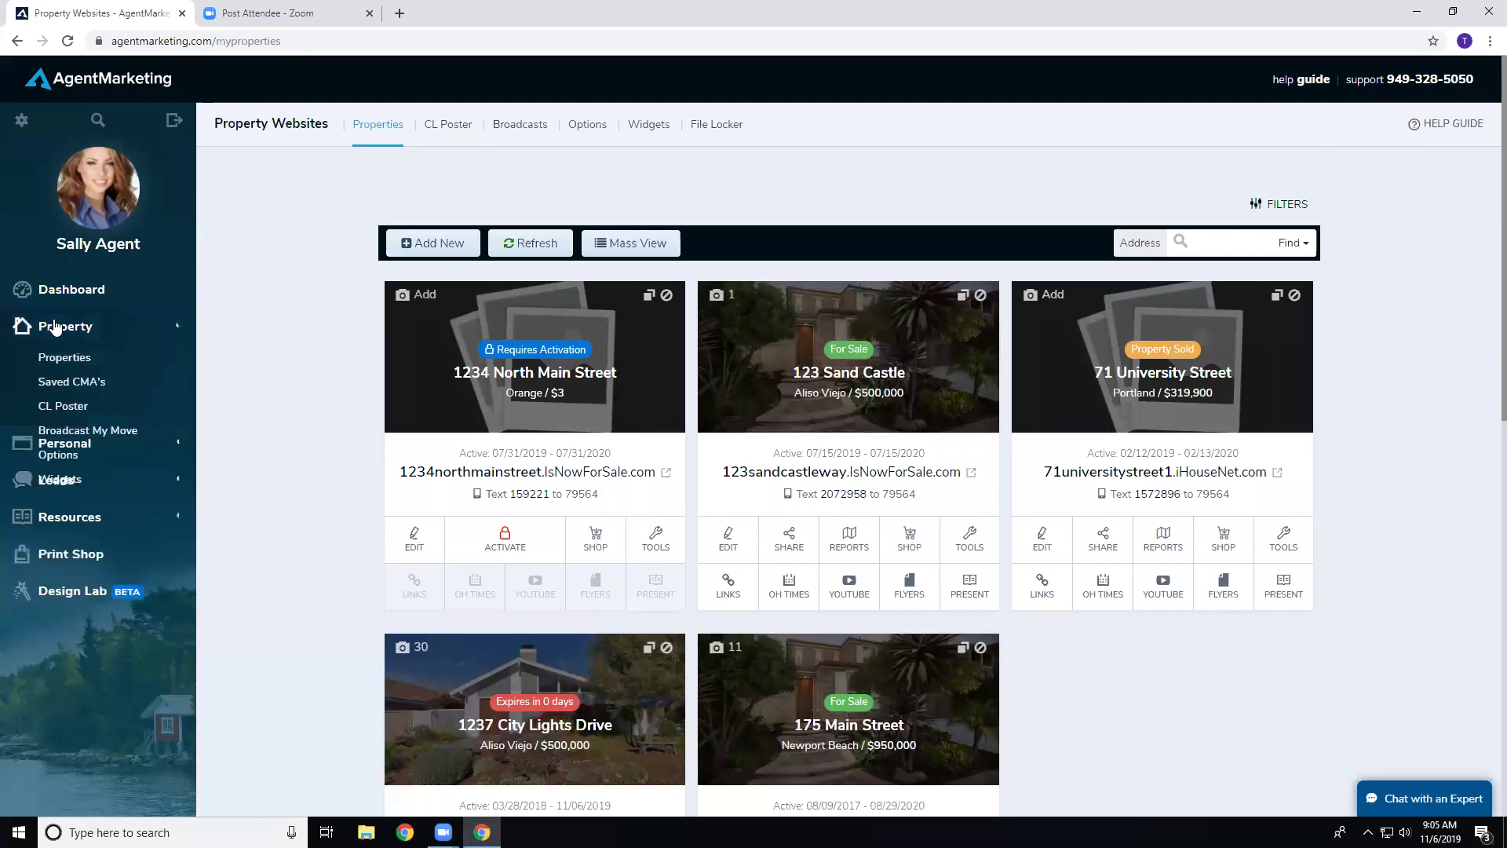
pyautogui.click(76, 363)
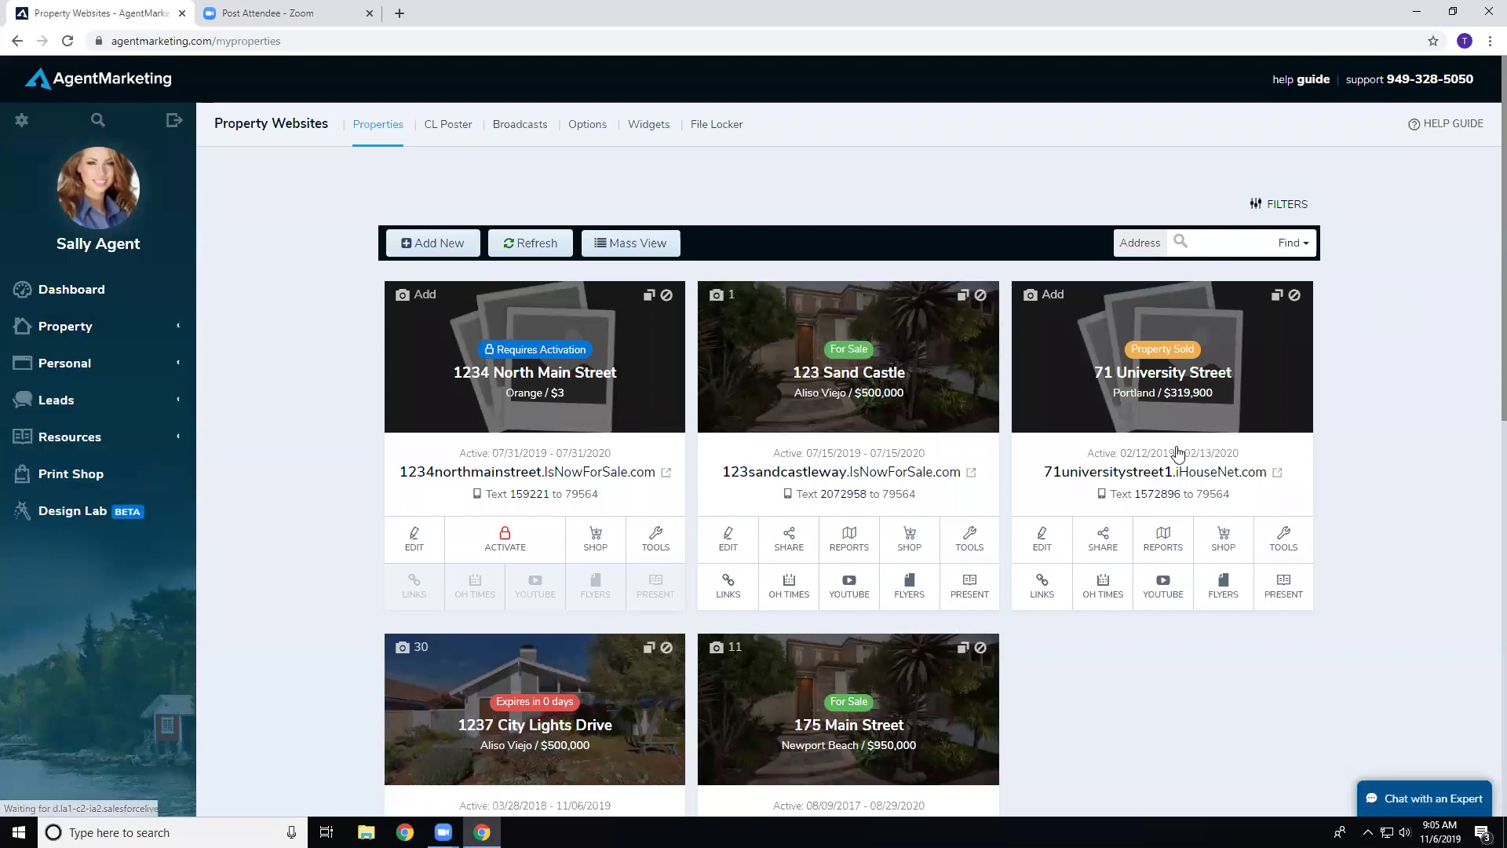
pyautogui.scroll(-4, 1131, 667)
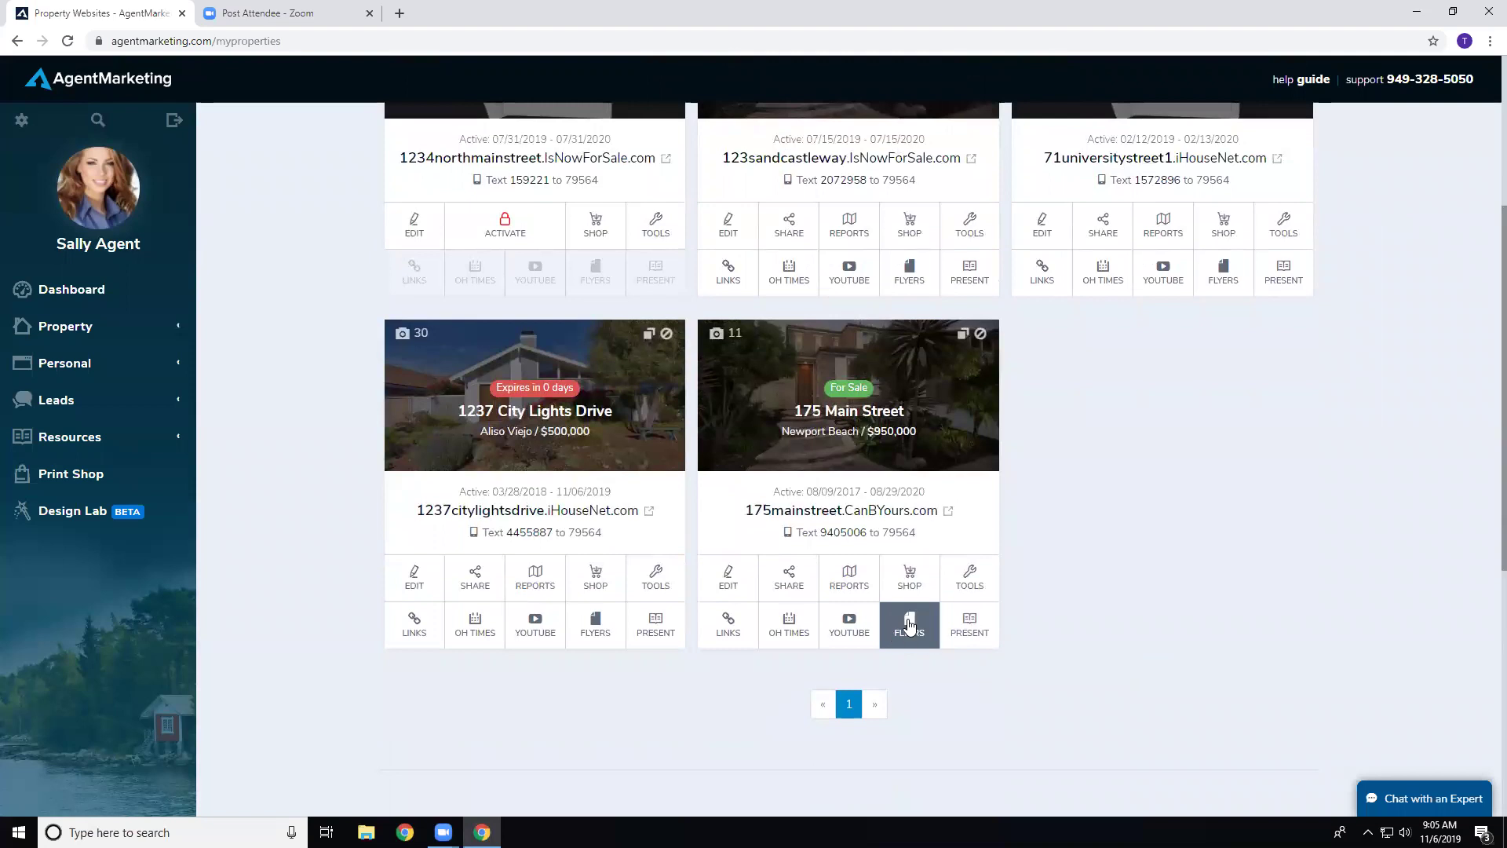
pyautogui.click(907, 628)
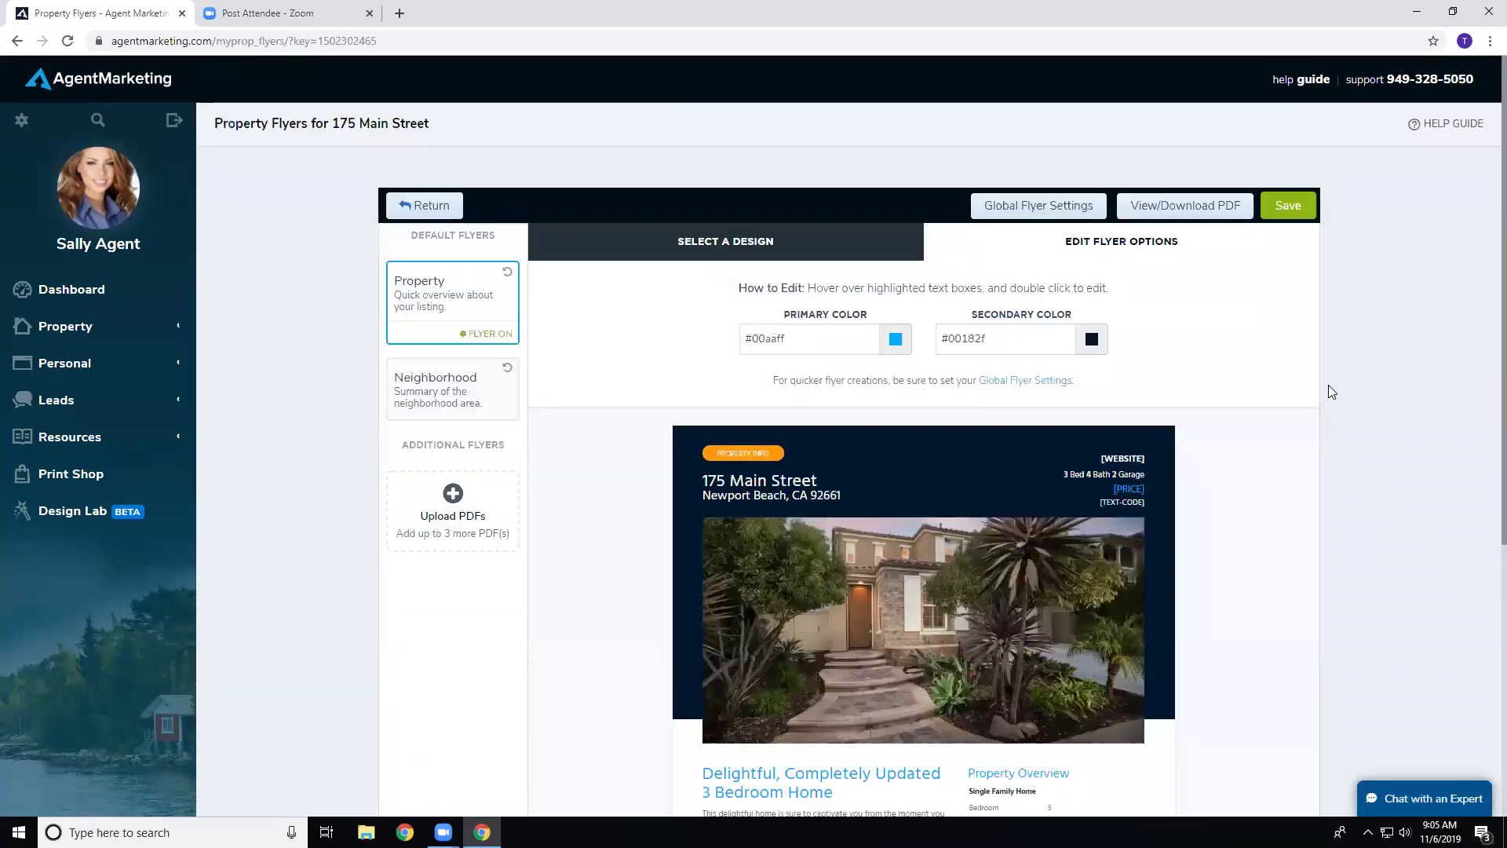
pyautogui.scroll(-5, 1323, 380)
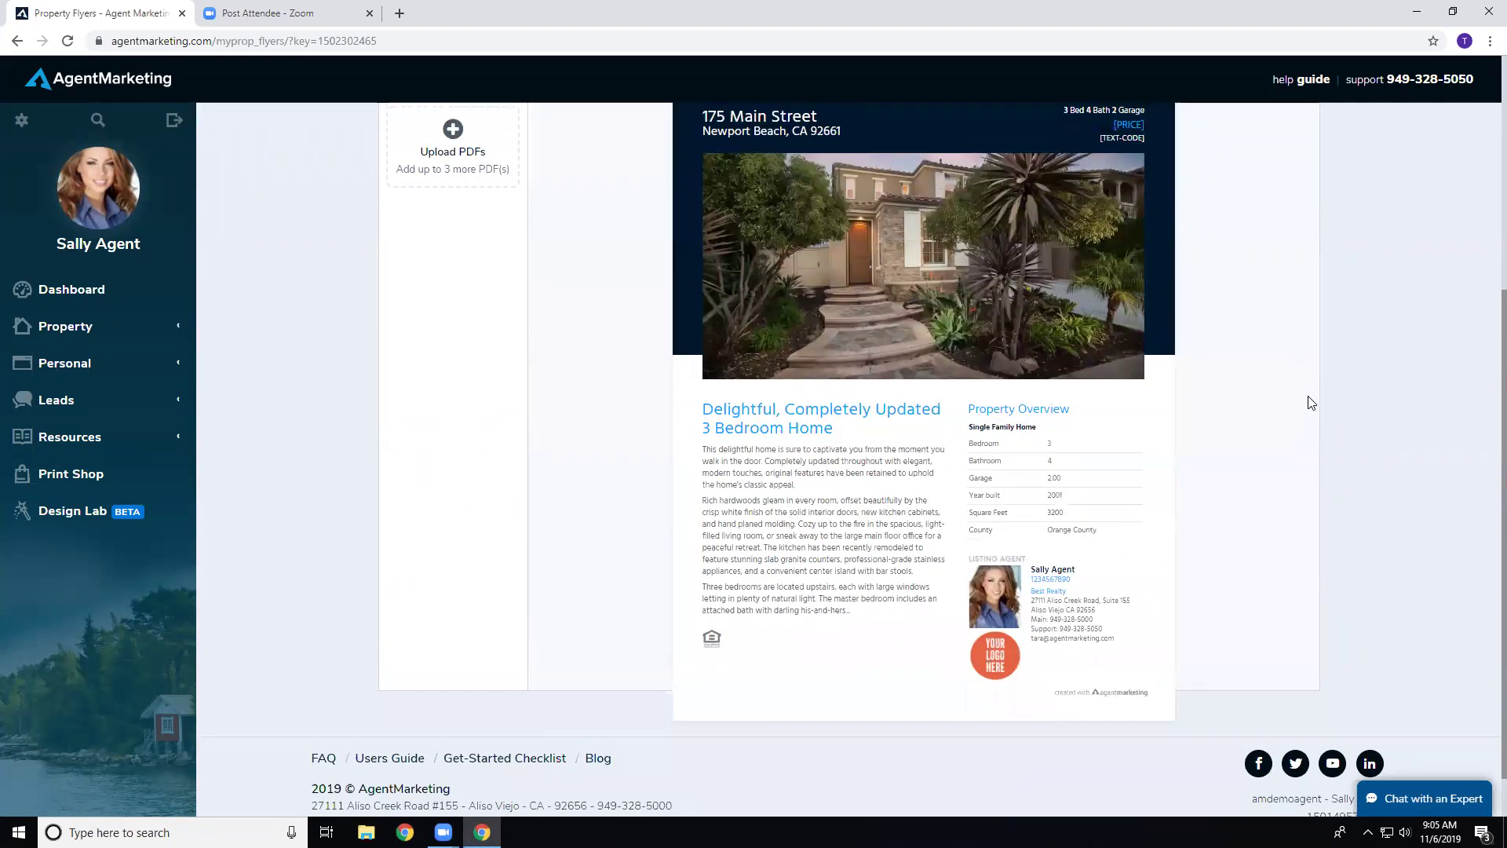
pyautogui.scroll(4, 1308, 402)
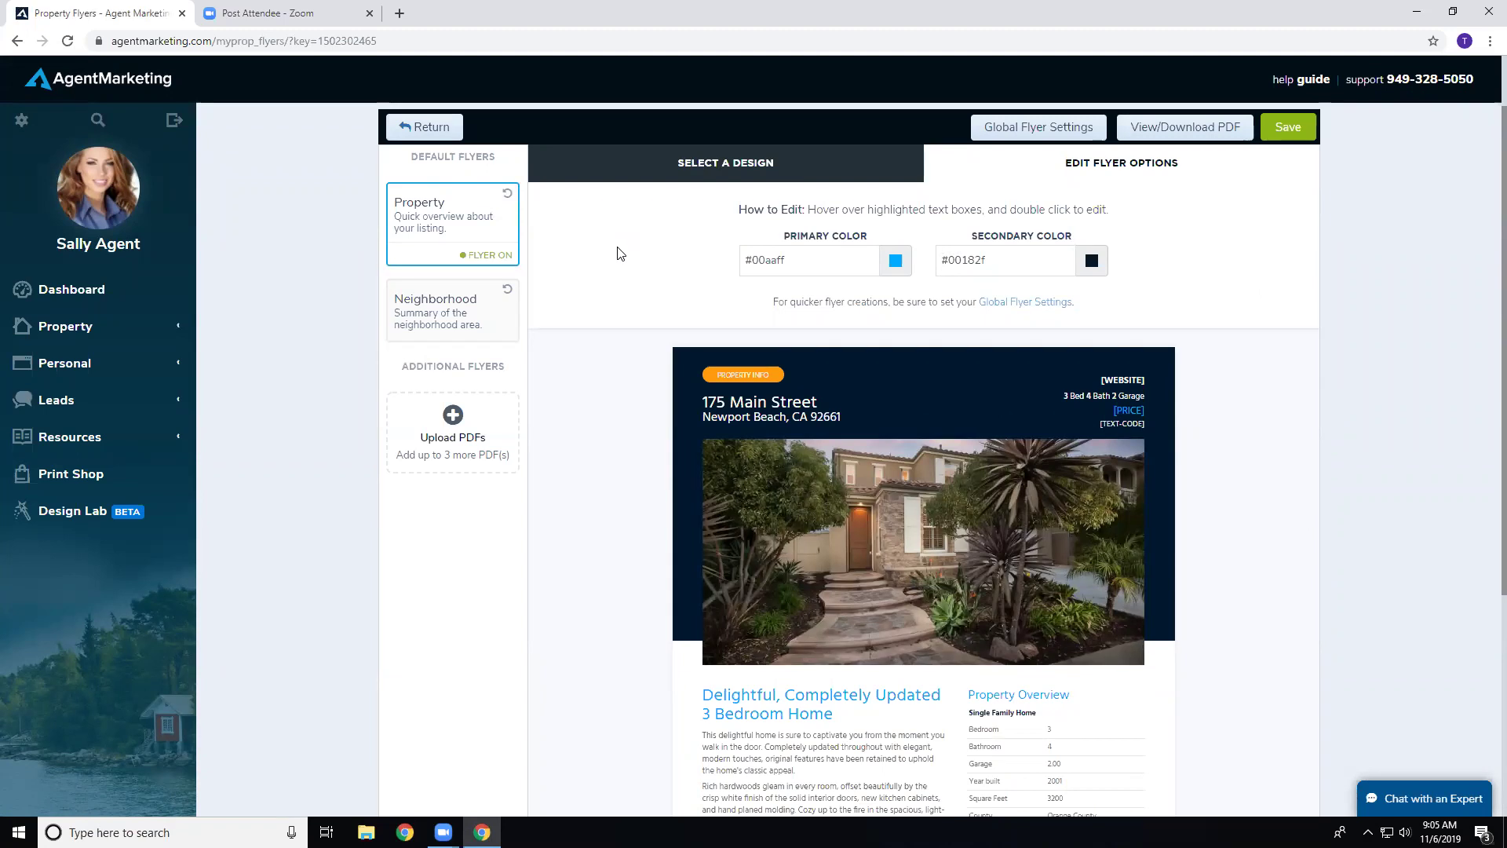
pyautogui.scroll(1, 621, 261)
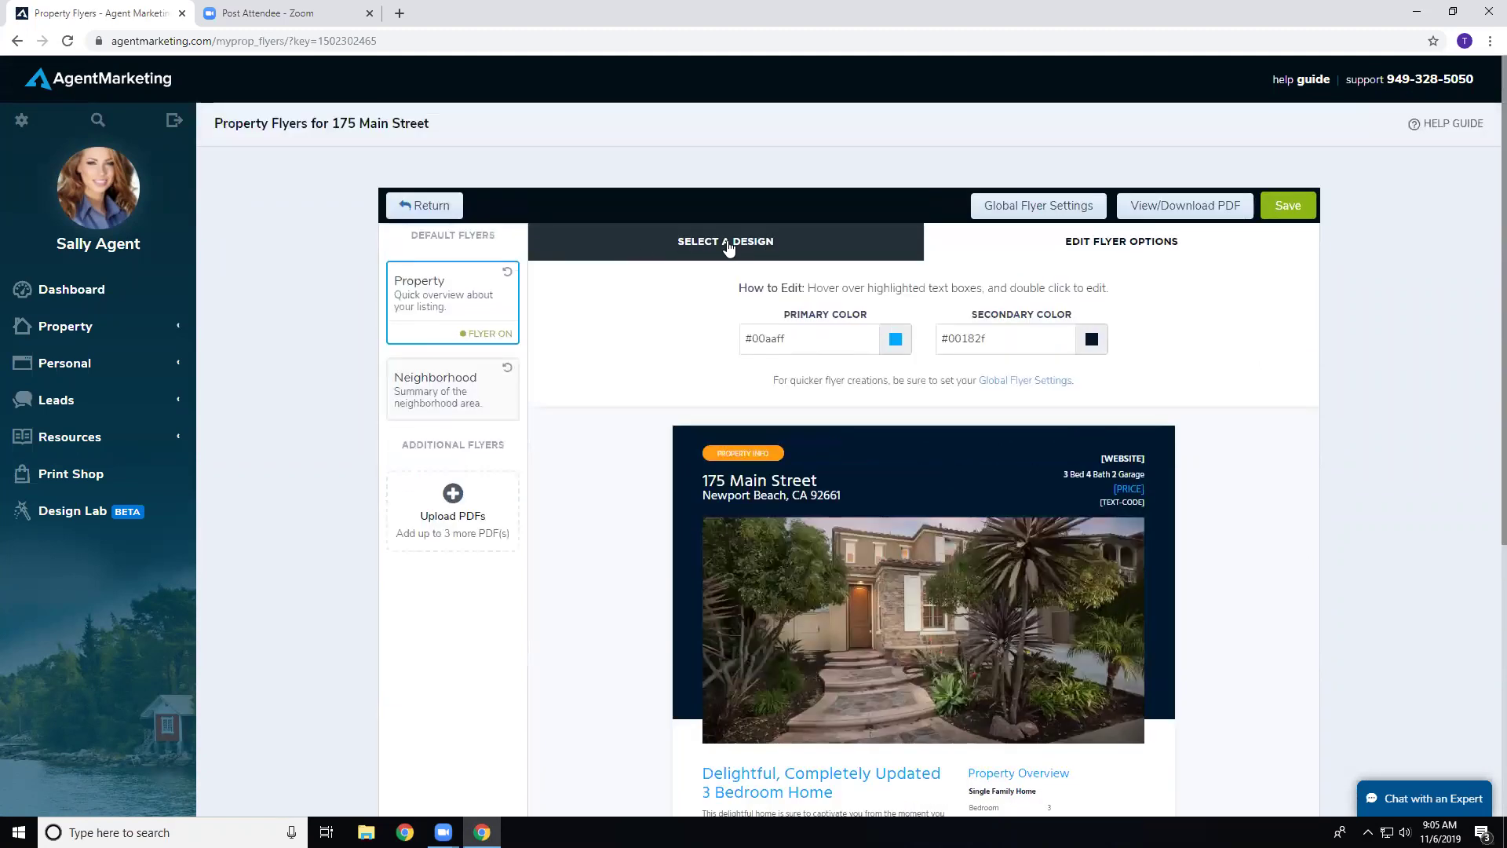
# Step: Show the available flyer designs, apply Layout 6 to the 175 Main Street property flyer, and inspect the preview
pyautogui.click(748, 249)
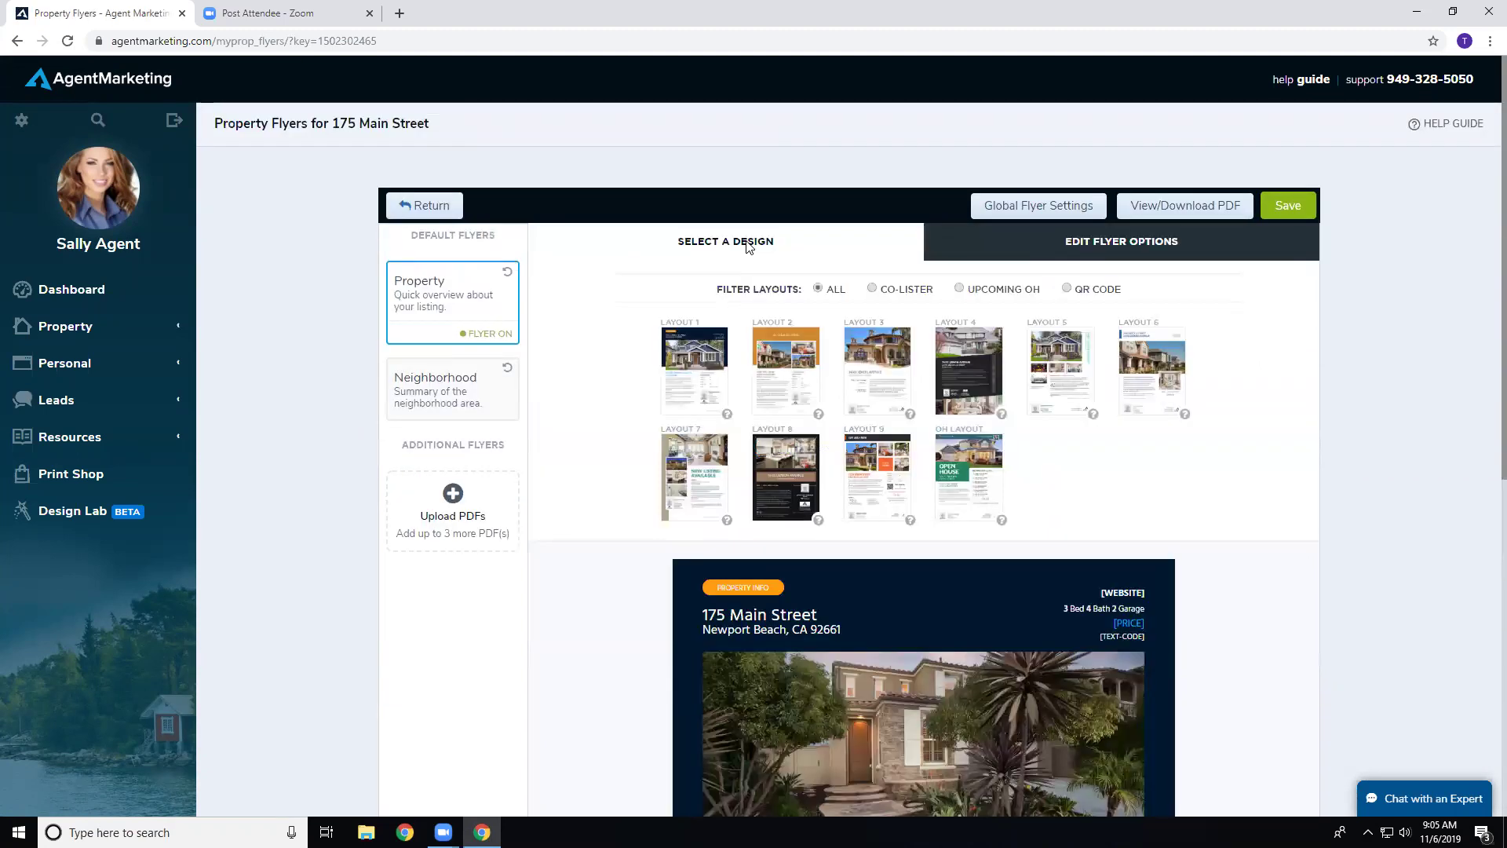
pyautogui.click(1189, 384)
pyautogui.scroll(-1, 1260, 442)
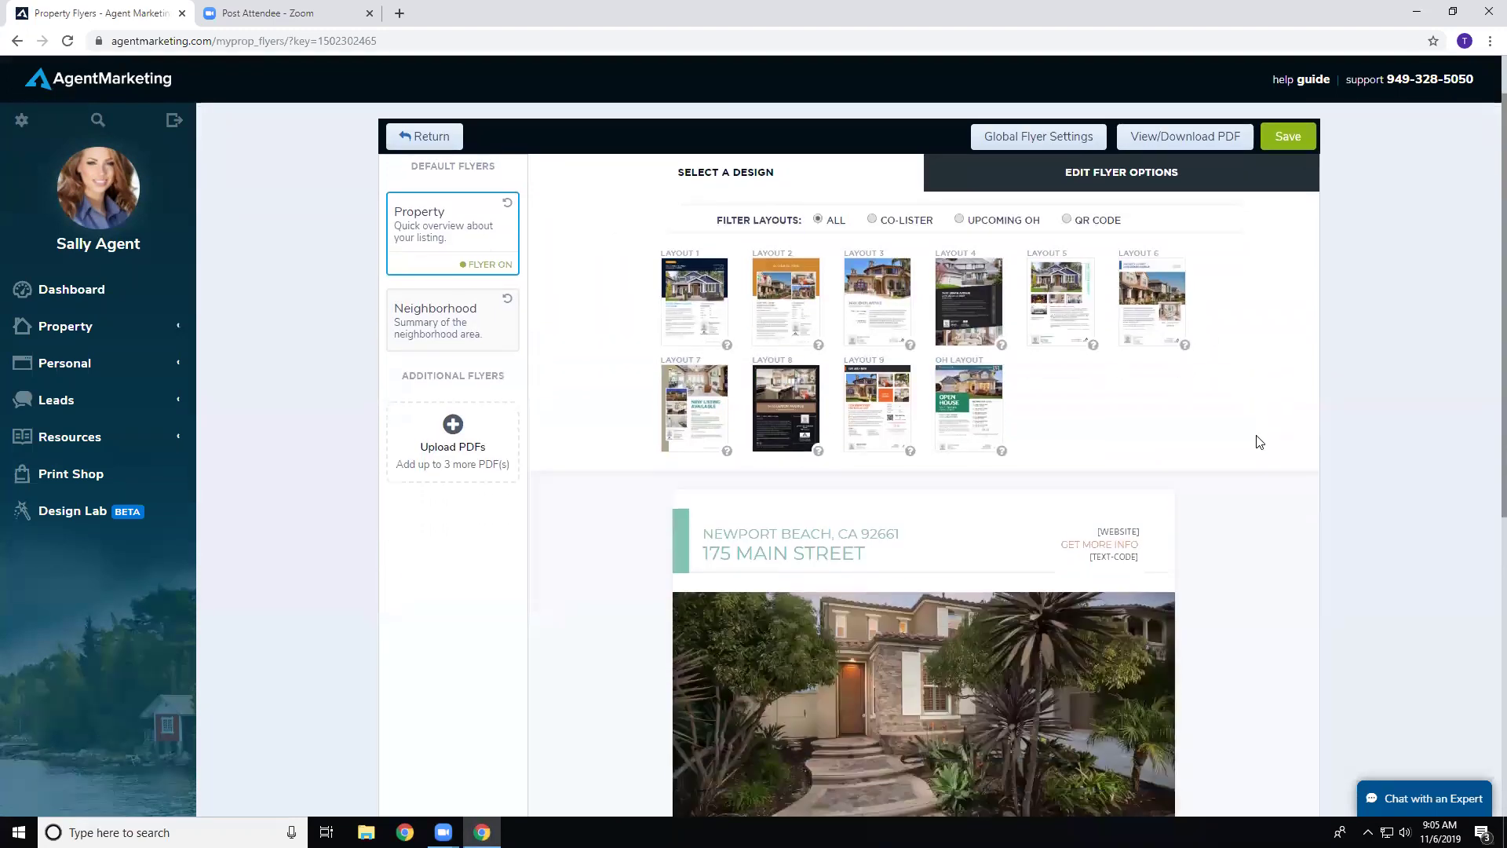
pyautogui.scroll(-1, 1259, 442)
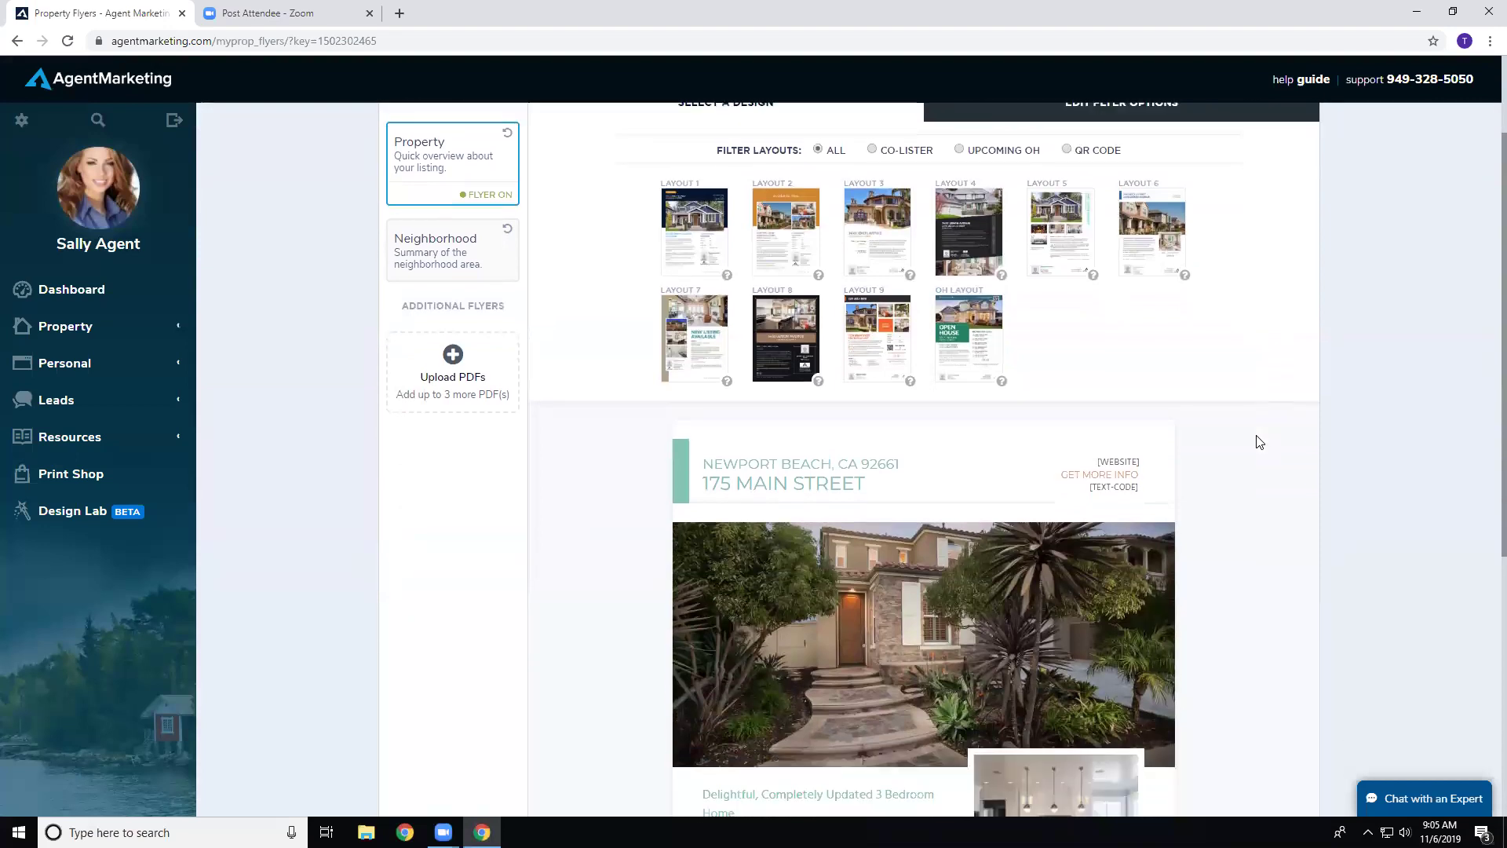
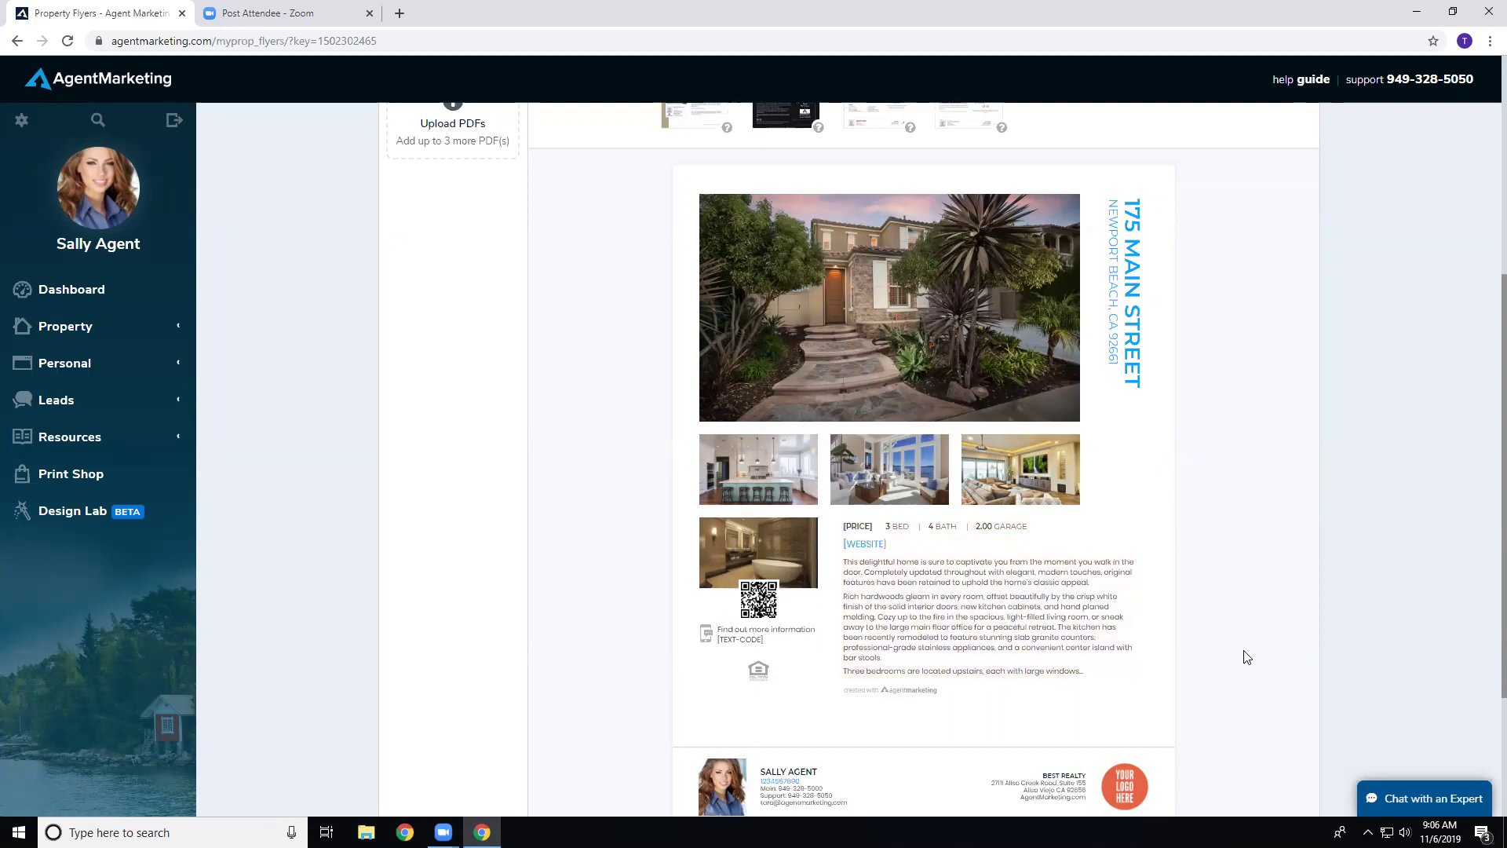
# Step: Open the flyer's description text for editing, select the sentence about the three upstairs bedrooms, and close the text editor
pyautogui.click(1084, 675)
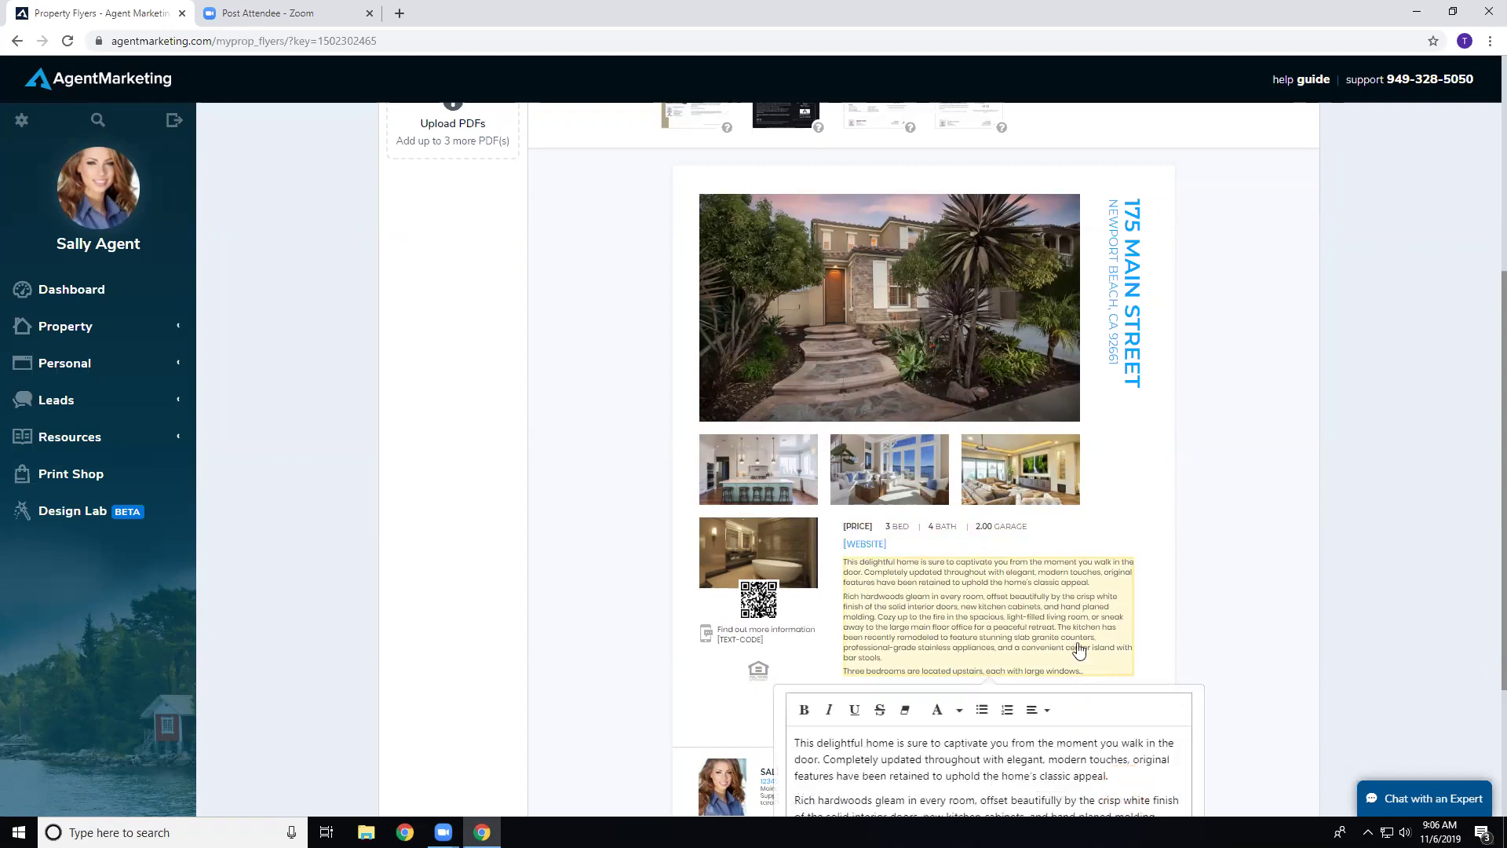
pyautogui.scroll(-2, 1061, 628)
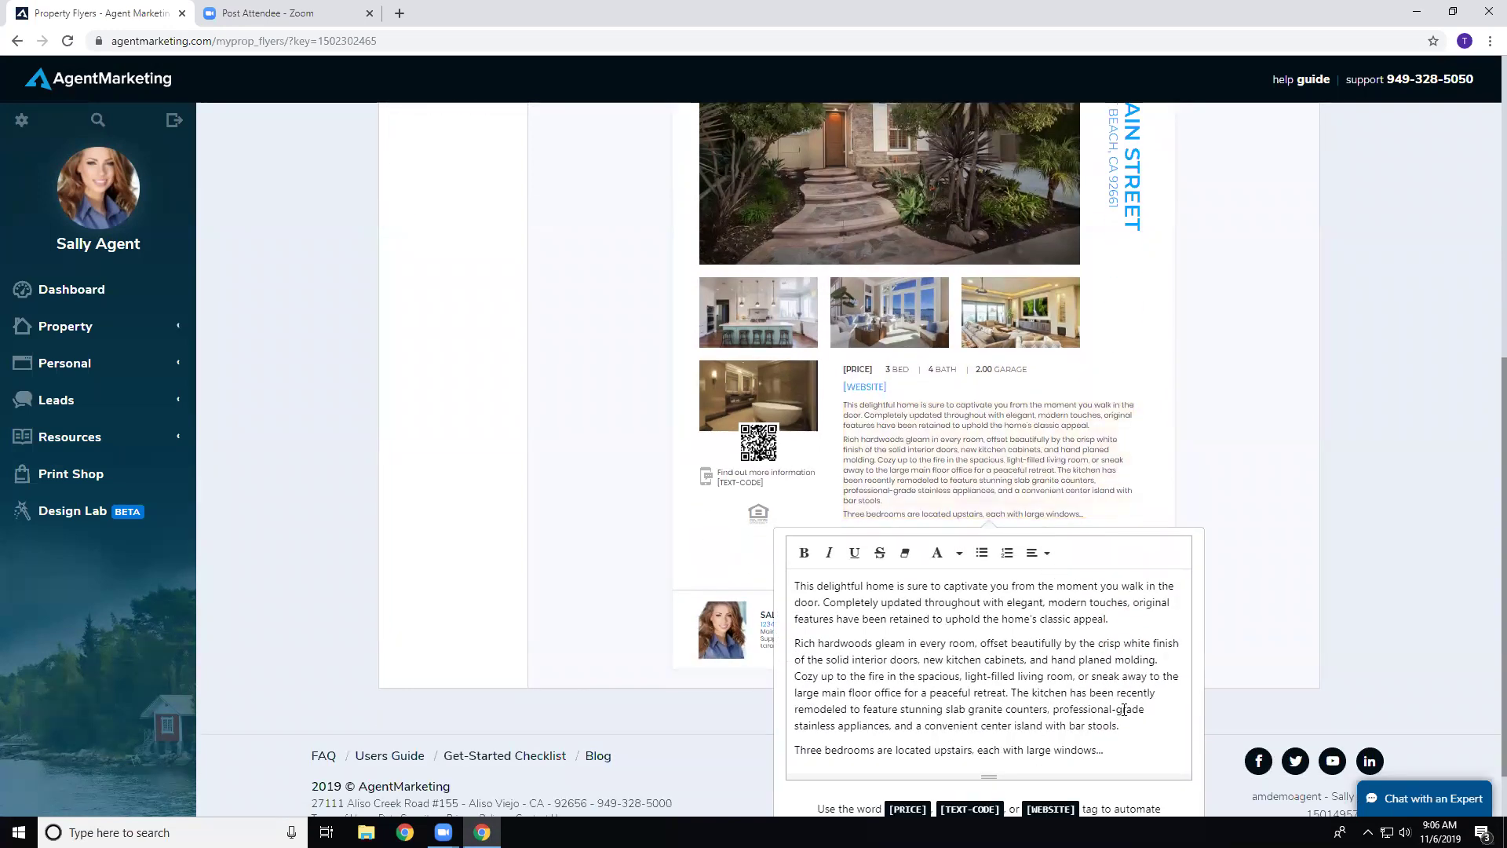
pyautogui.scroll(-1, 1124, 745)
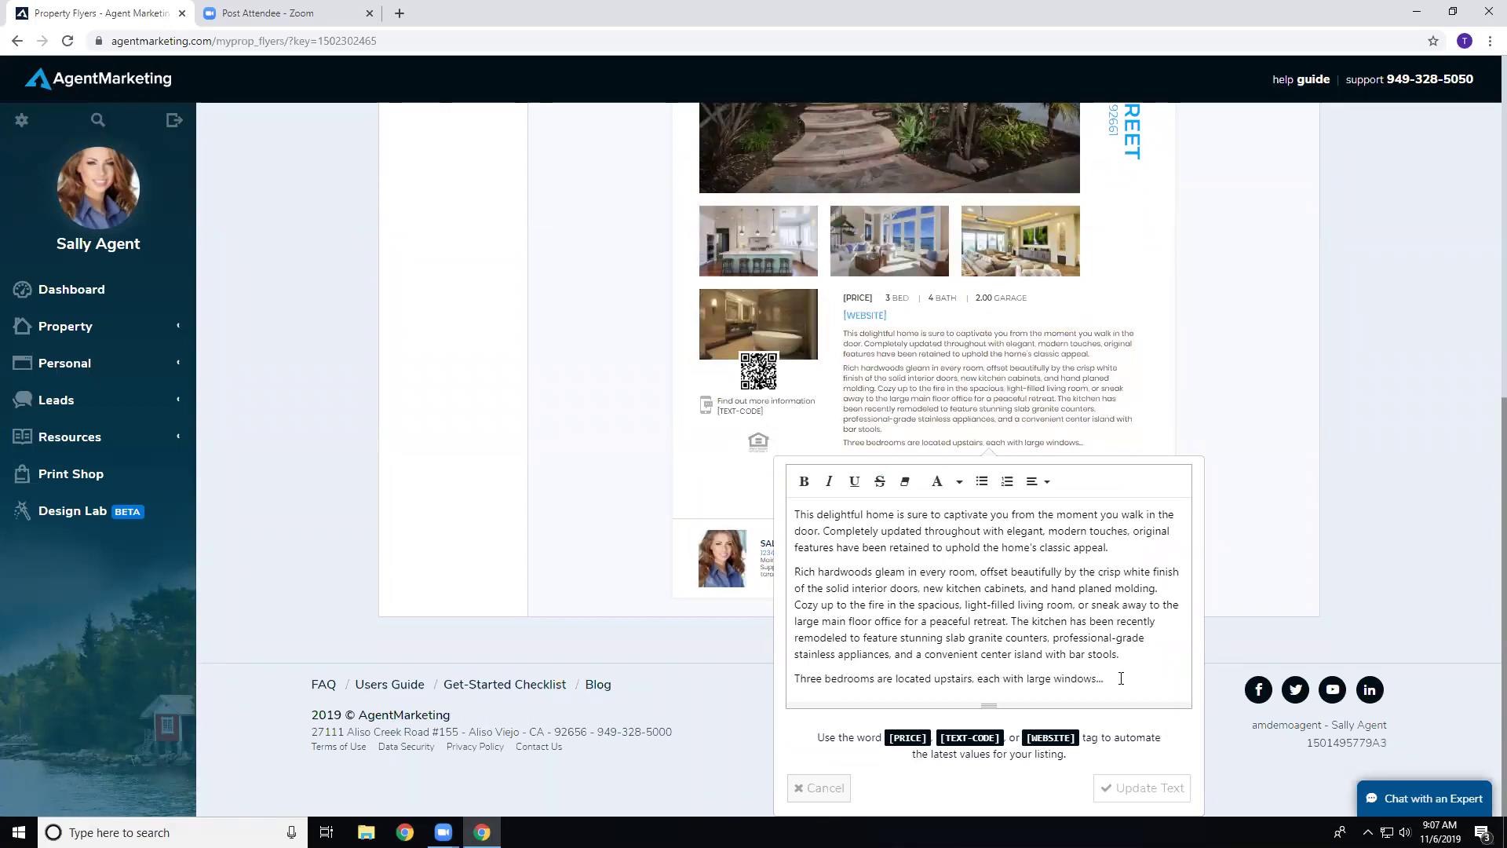
pyautogui.moveTo(1106, 680); pyautogui.dragTo(791, 684)
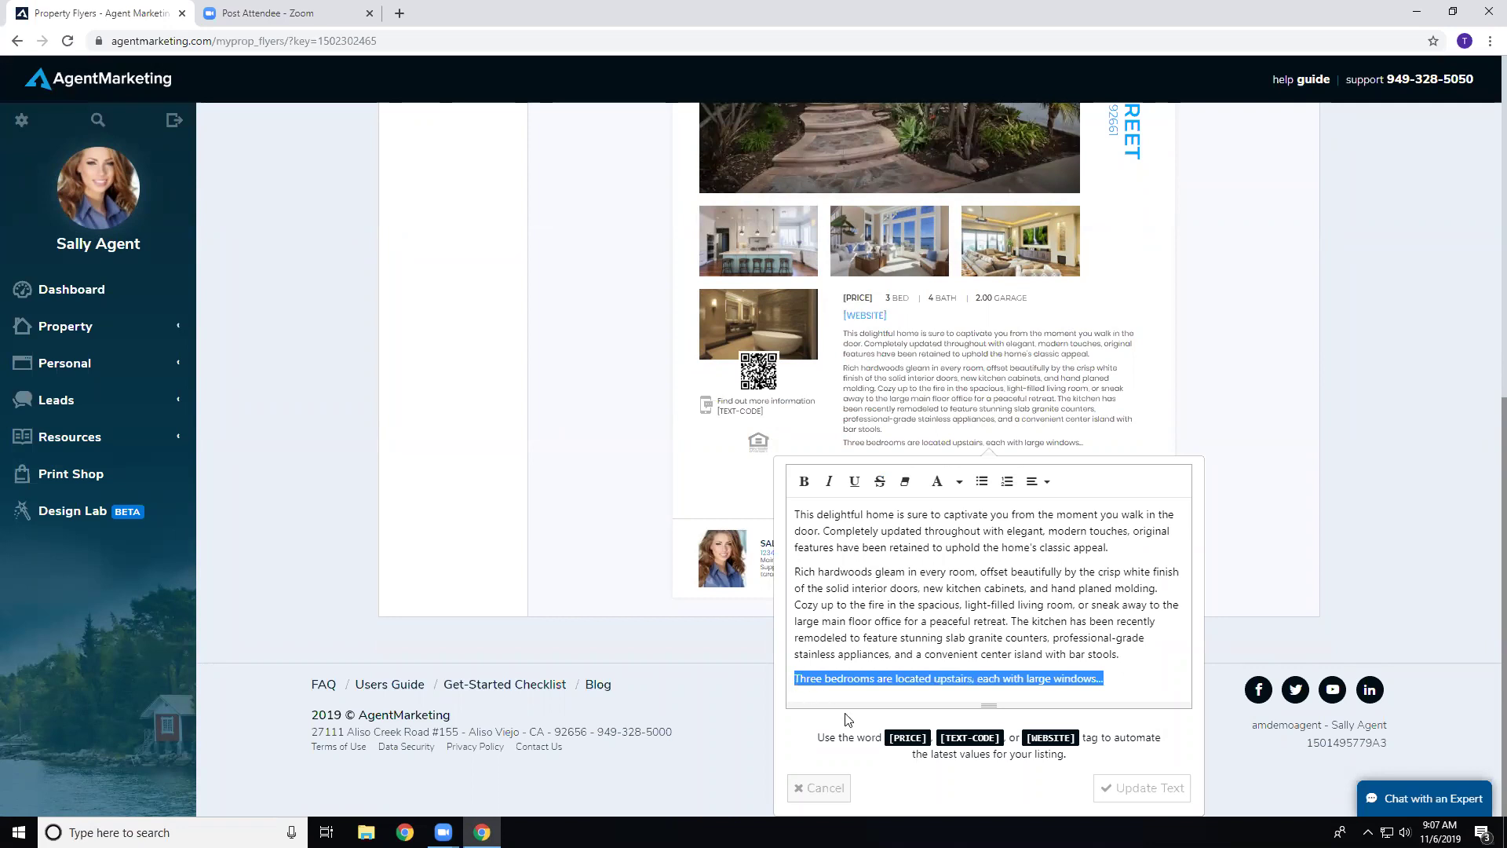
pyautogui.click(1146, 788)
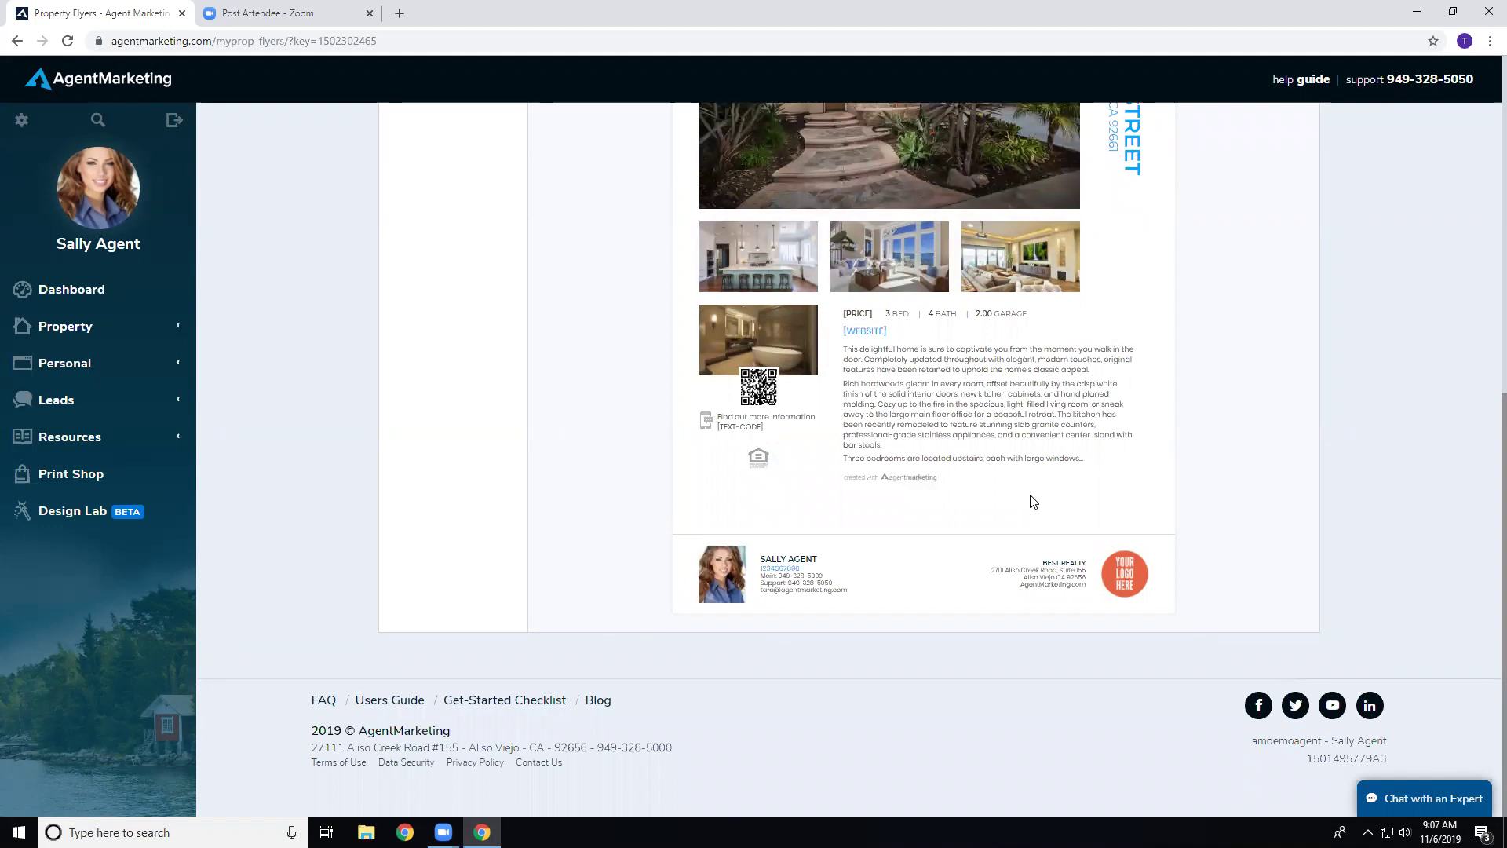
# Step: Review the flyer's layout and text, view the property photos available for its main picture, and close the photo selection
pyautogui.scroll(5, 1248, 499)
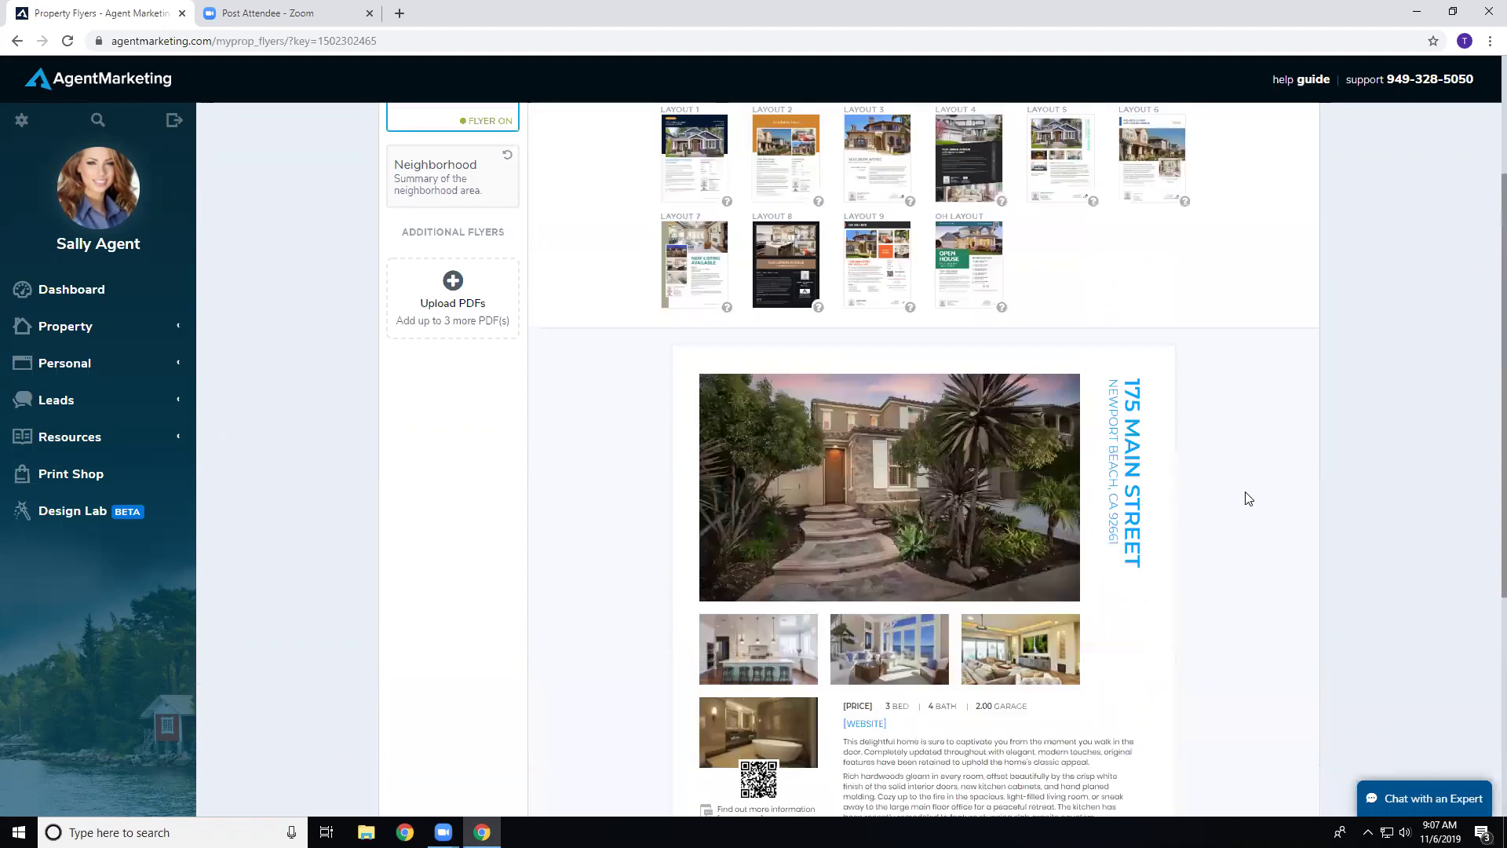
pyautogui.scroll(-5, 1248, 499)
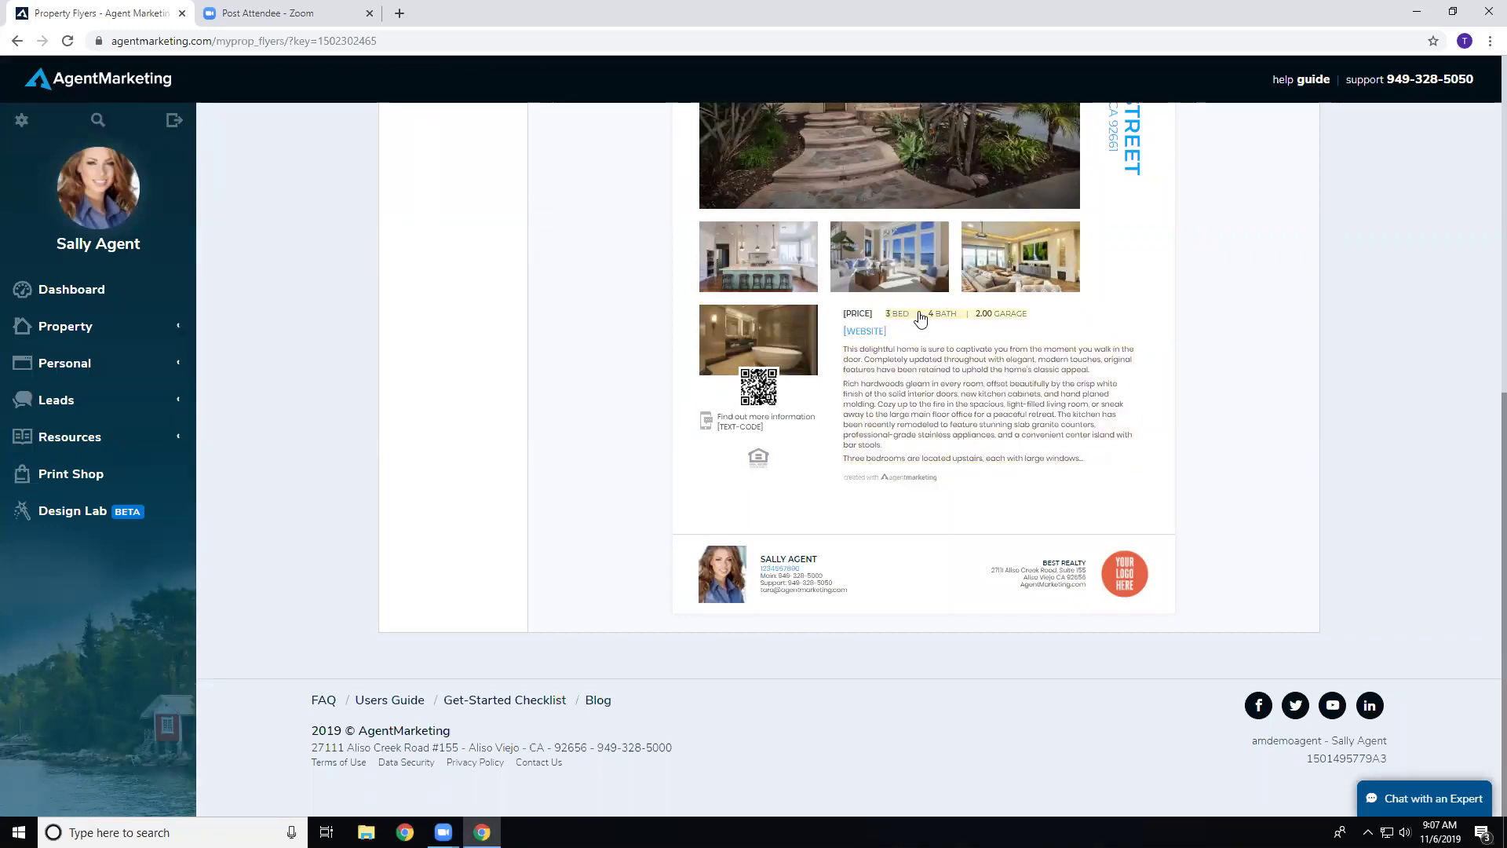
pyautogui.scroll(3, 1227, 472)
pyautogui.scroll(1, 1226, 472)
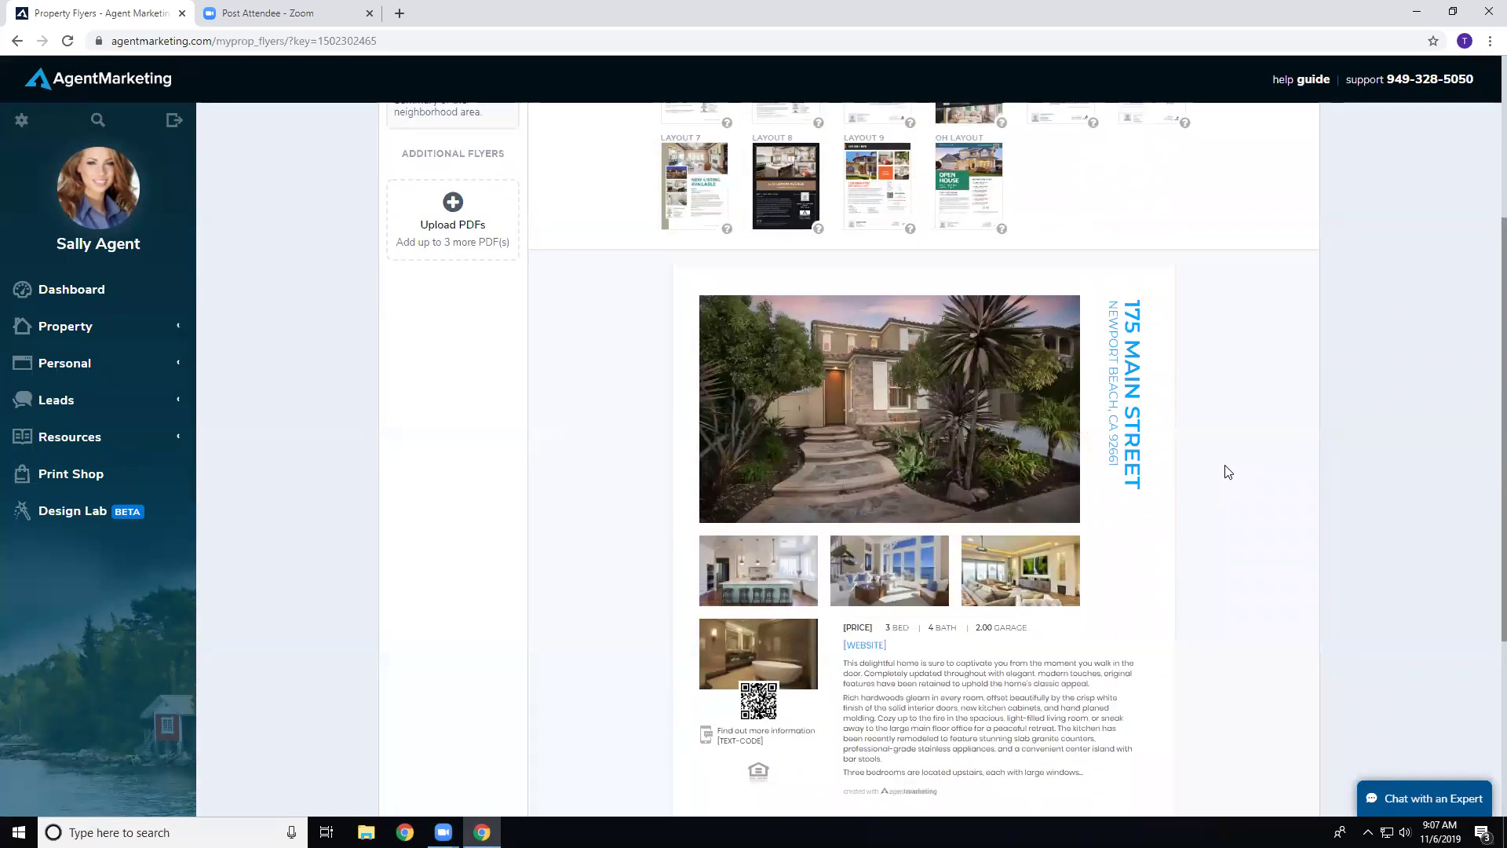
pyautogui.click(964, 428)
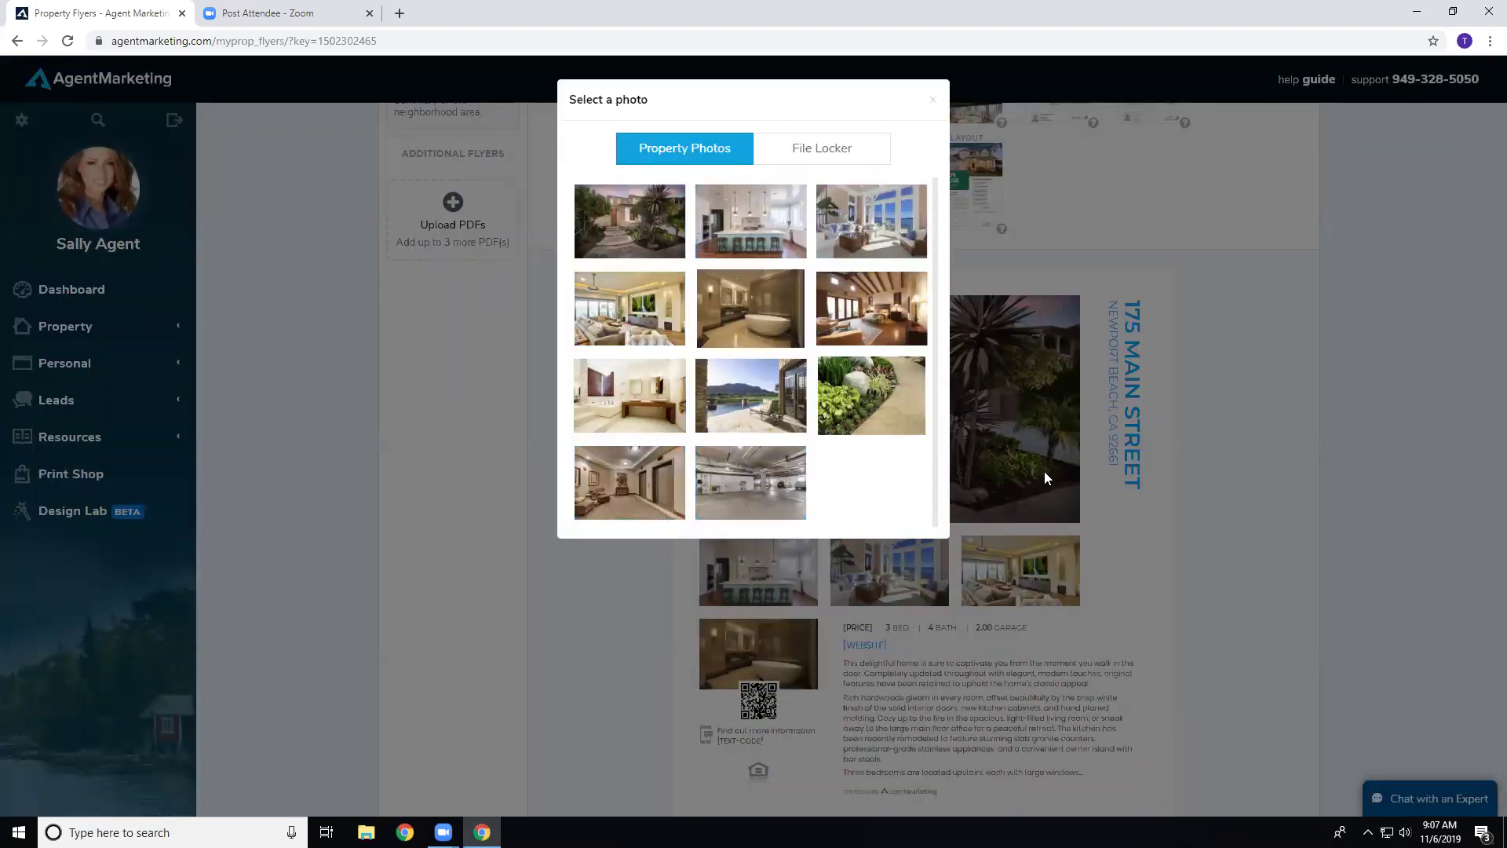
pyautogui.click(933, 102)
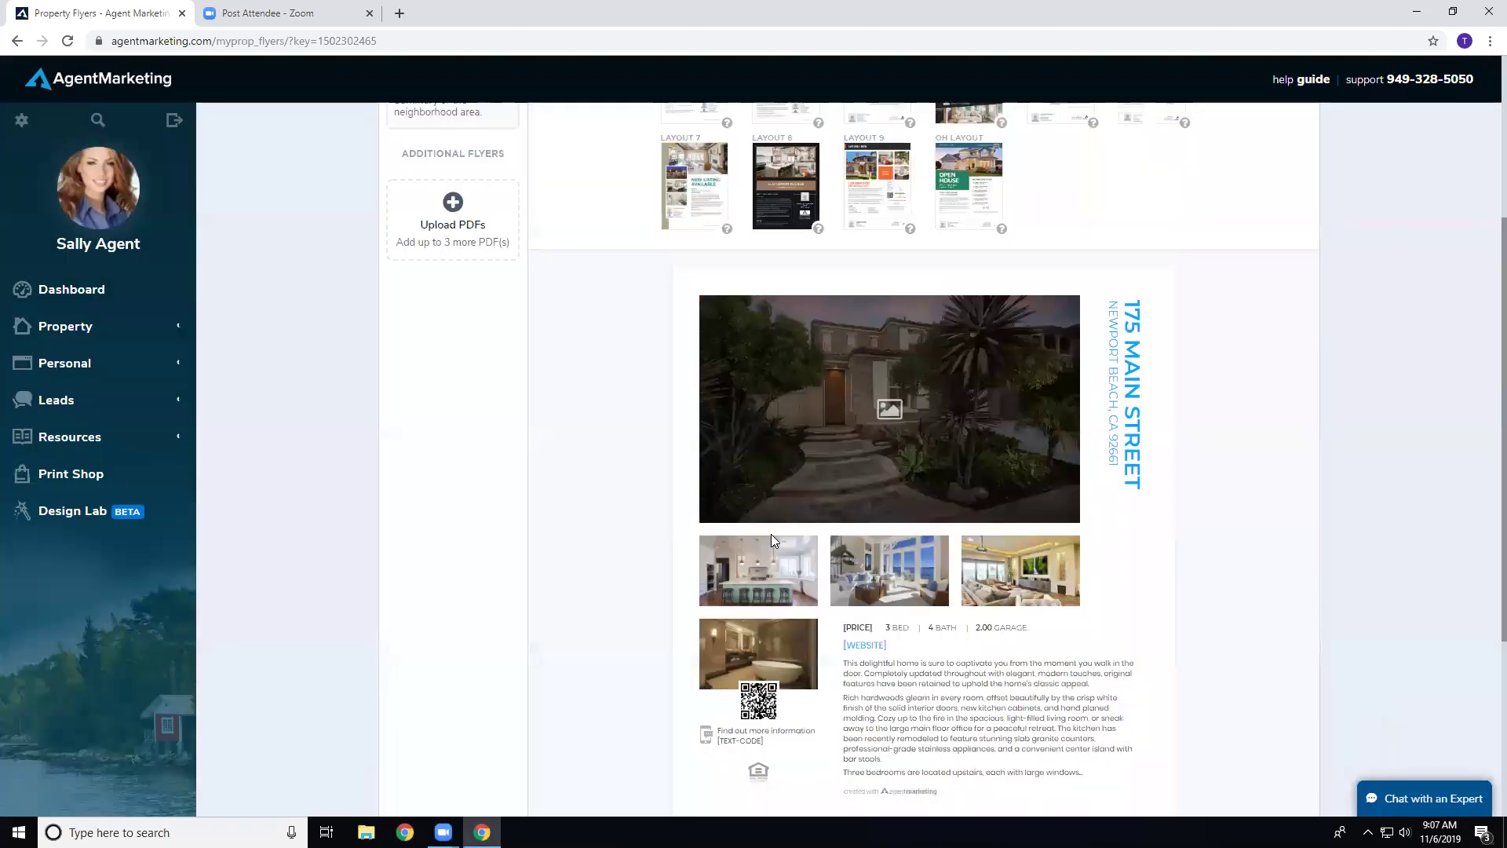
# Step: Try the pool patio and living room photos in the flyer's lowest small picture, and restore the bathroom photo
pyautogui.click(773, 647)
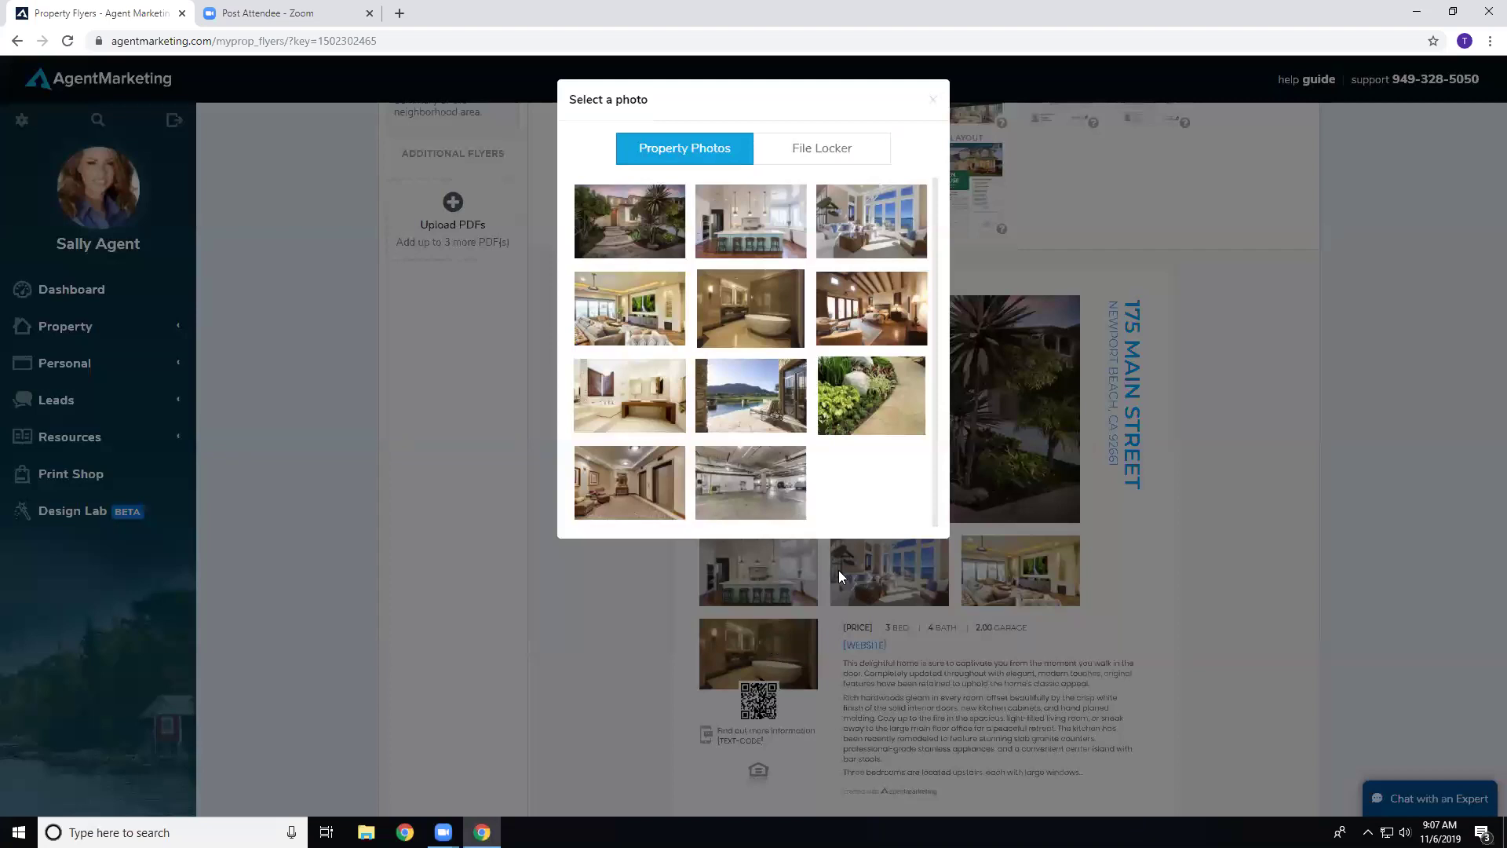
pyautogui.click(751, 405)
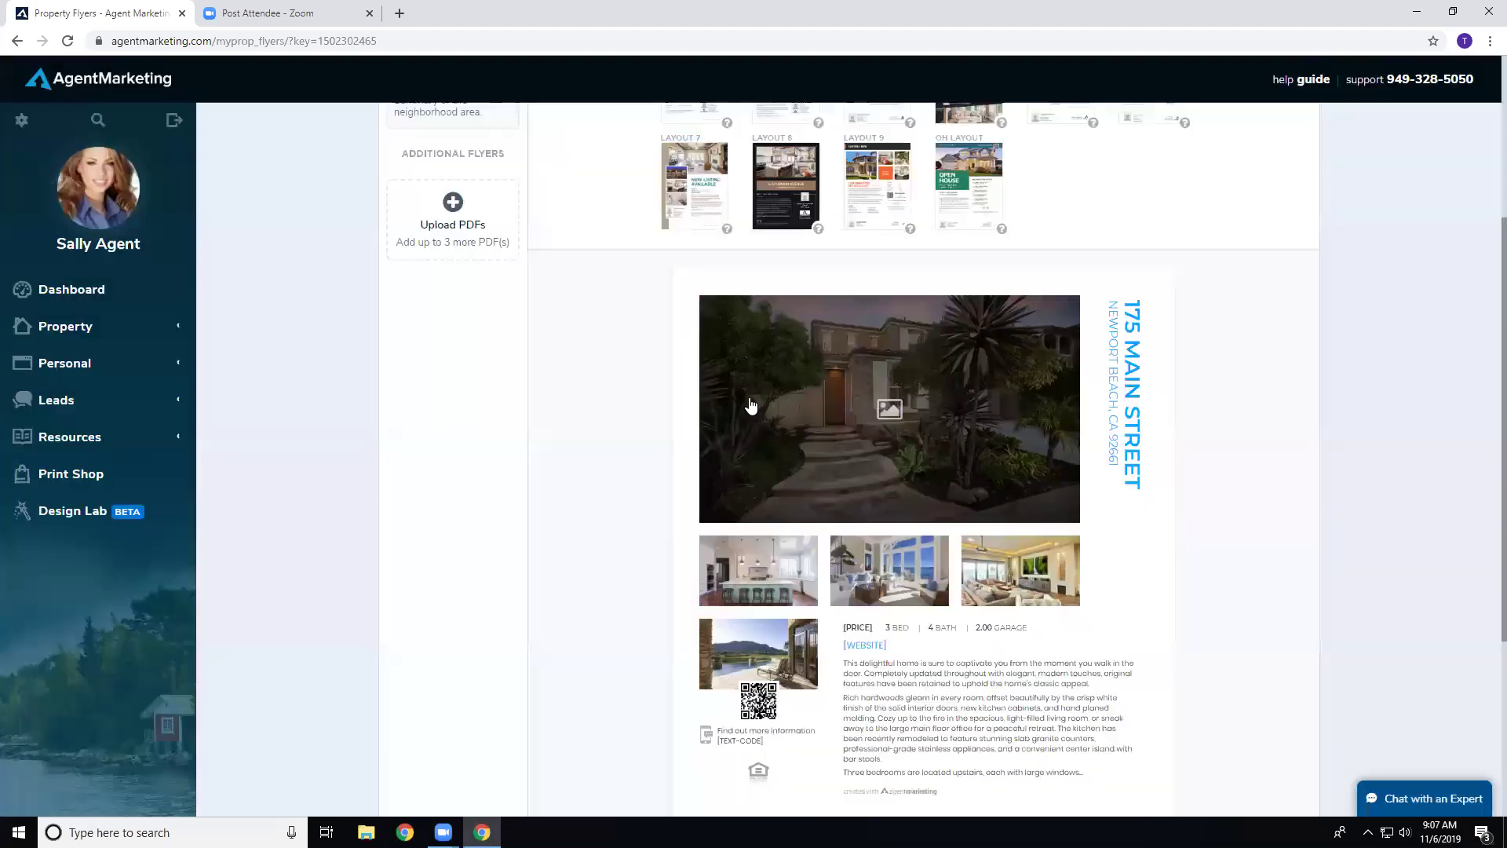
pyautogui.click(792, 661)
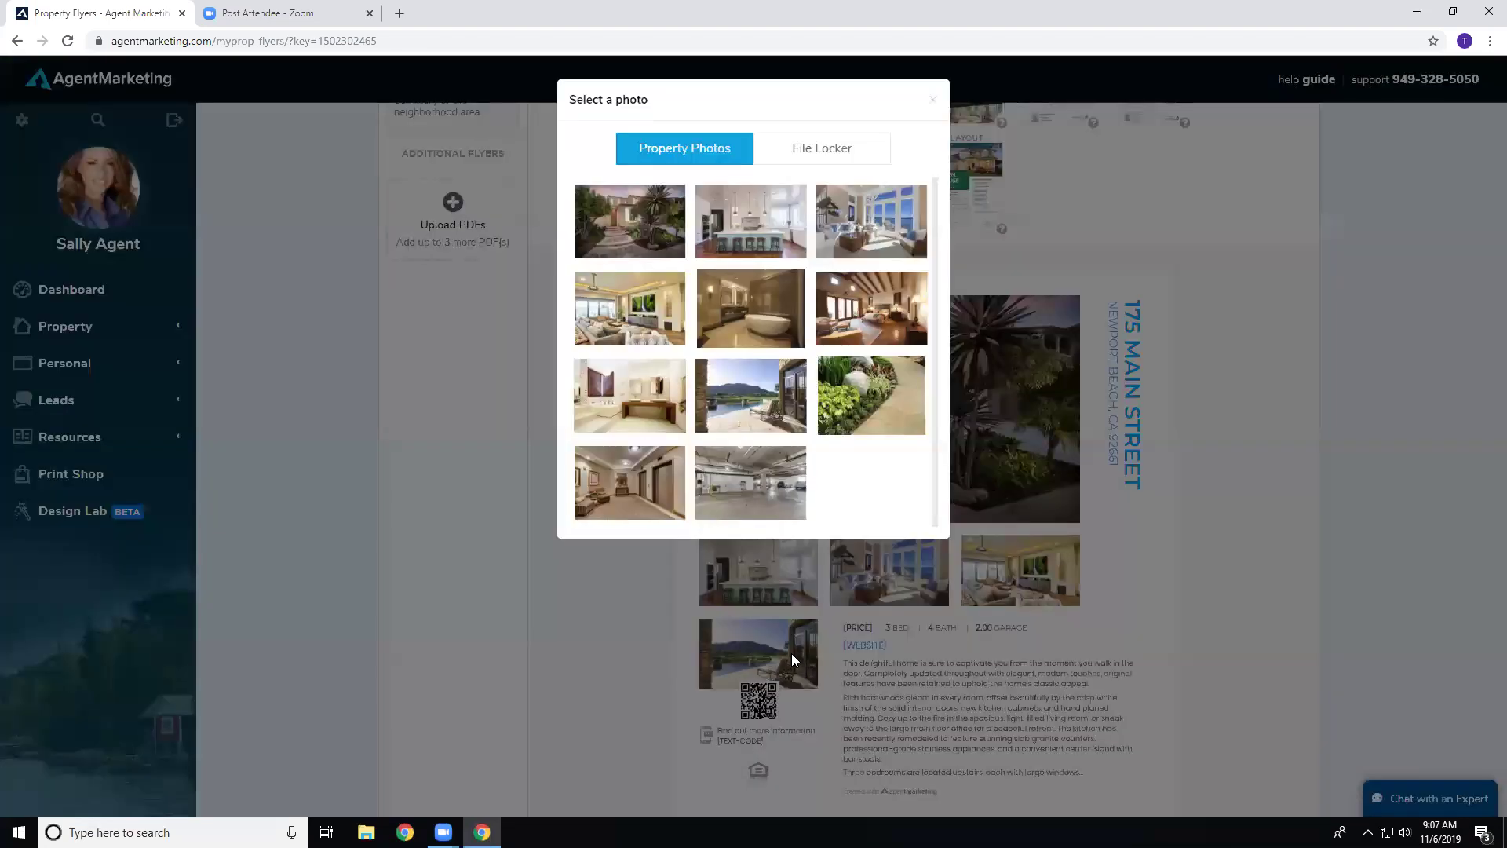
pyautogui.click(656, 334)
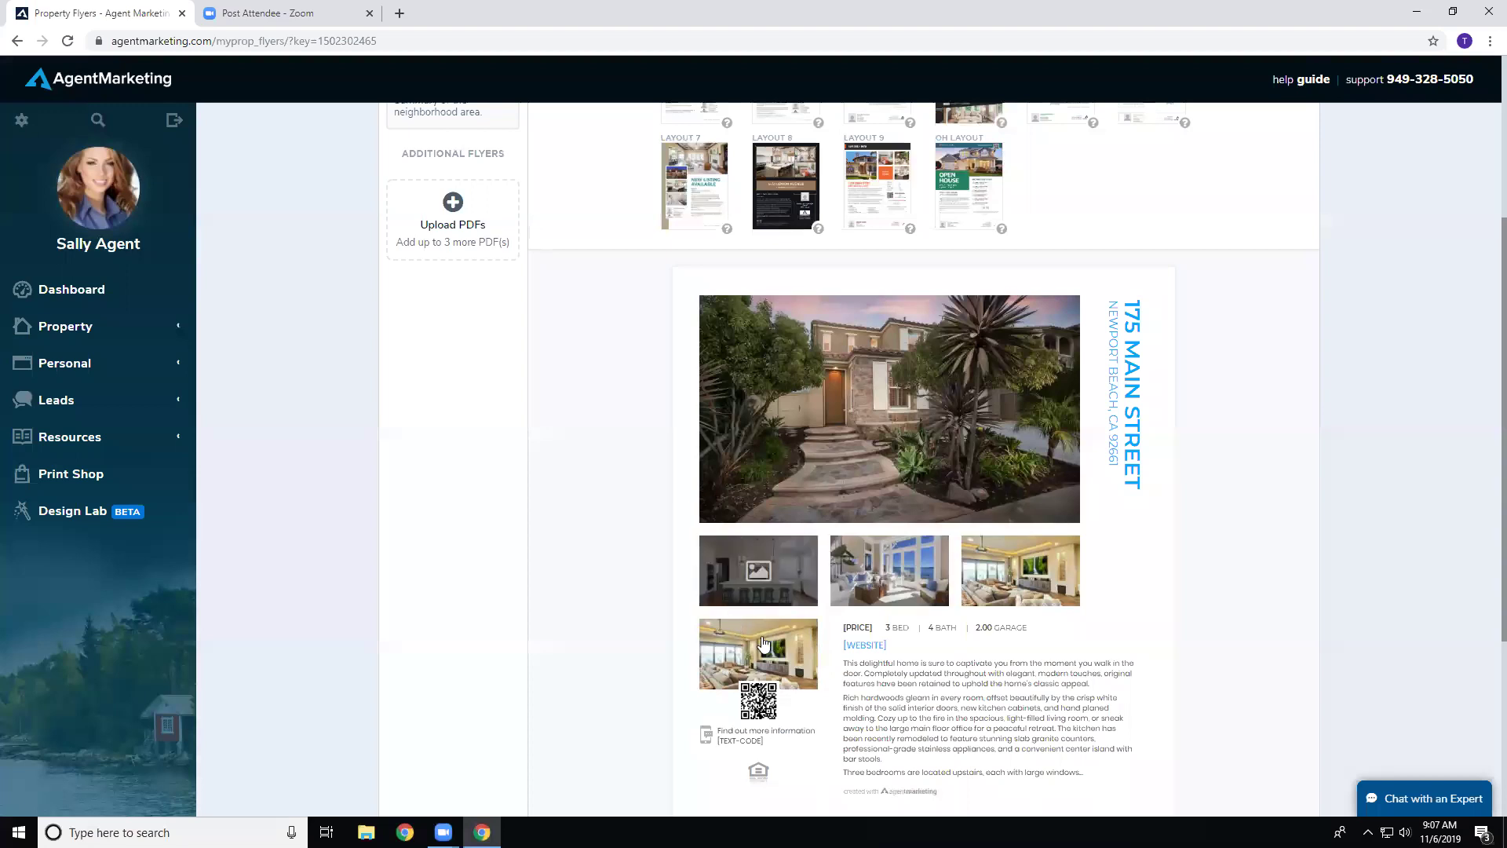
pyautogui.click(763, 644)
pyautogui.click(752, 318)
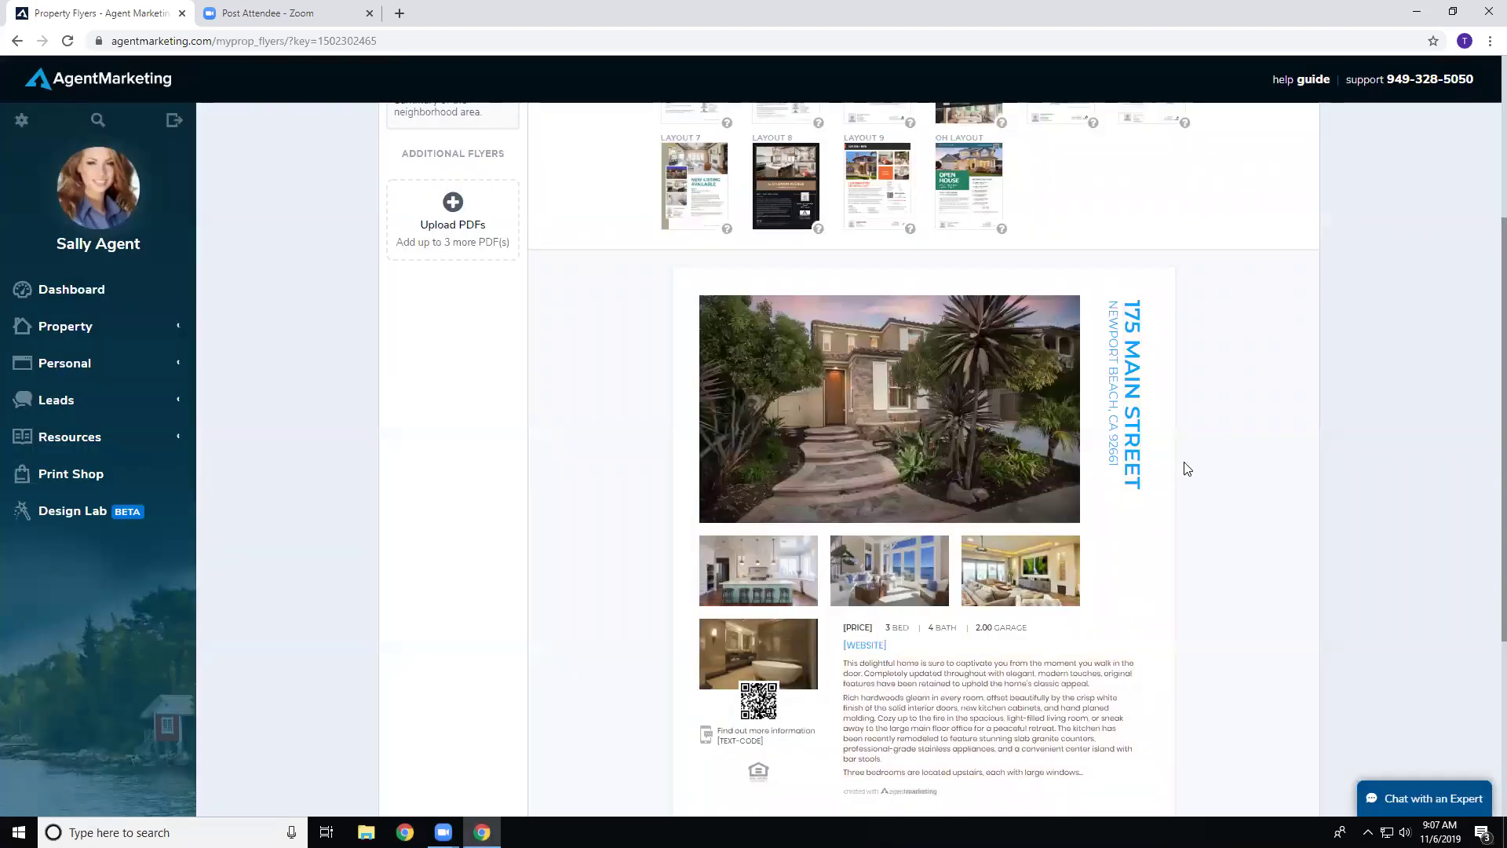
# Step: Review the property flyer from its main photo down to the agent details and back up to the available layouts
pyautogui.scroll(-2, 1186, 468)
pyautogui.scroll(-3, 1185, 466)
pyautogui.scroll(3, 962, 320)
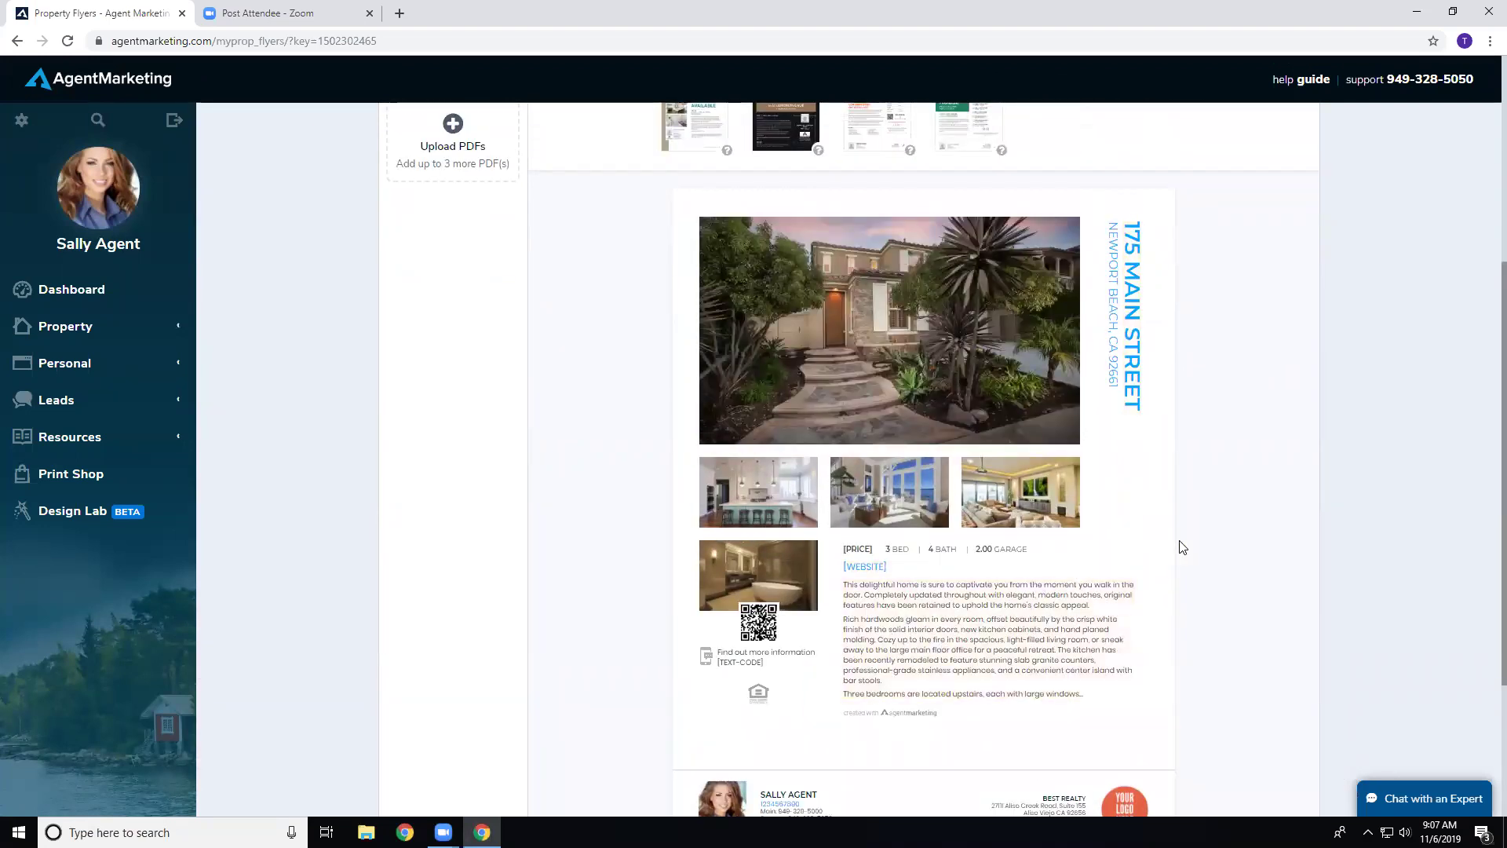
pyautogui.scroll(3, 1182, 545)
pyautogui.scroll(1, 1183, 547)
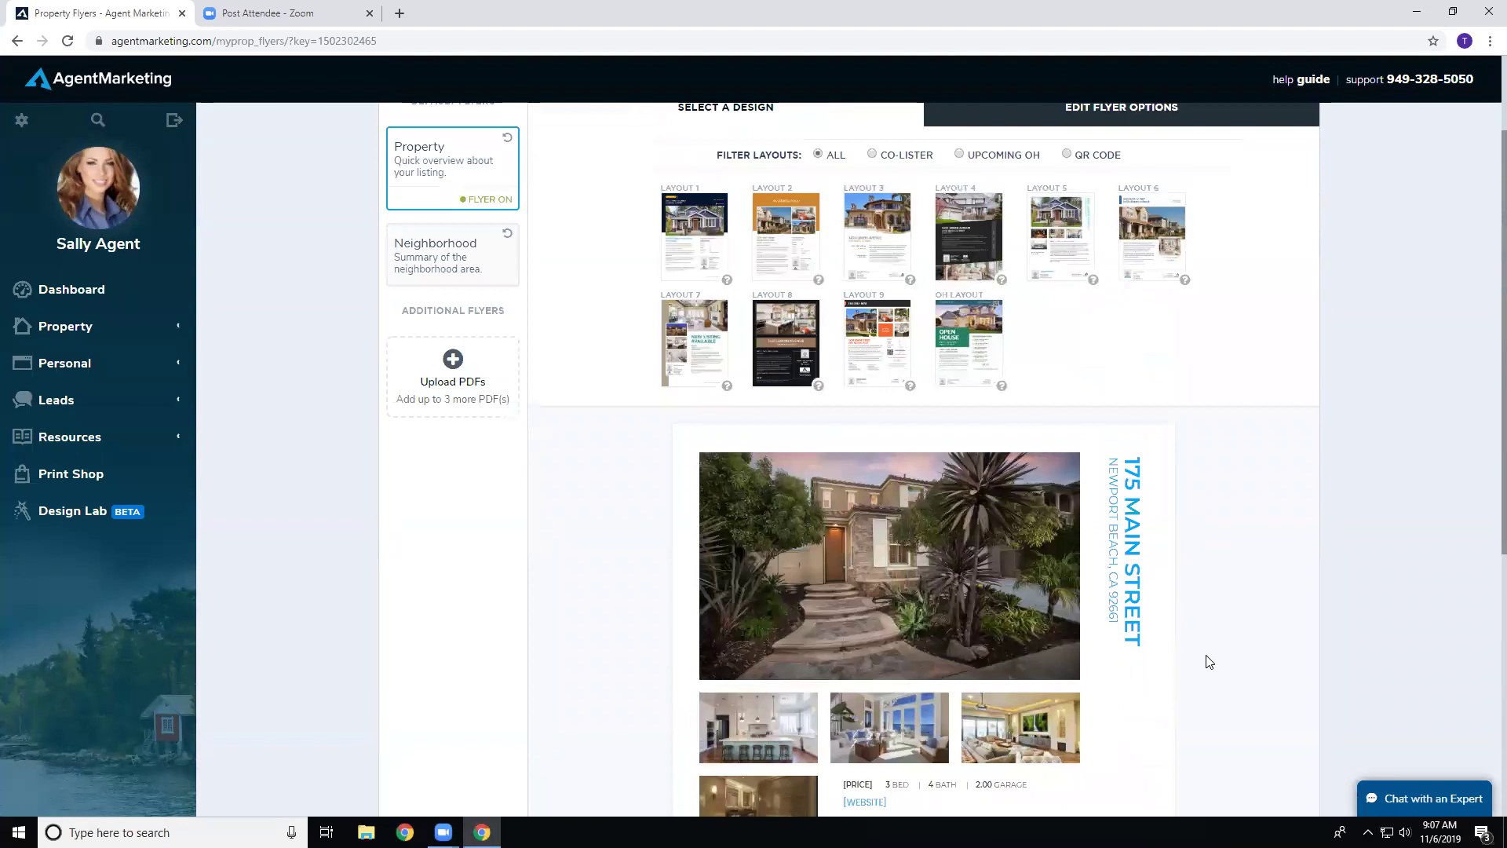
pyautogui.scroll(-4, 1210, 661)
pyautogui.scroll(5, 1204, 659)
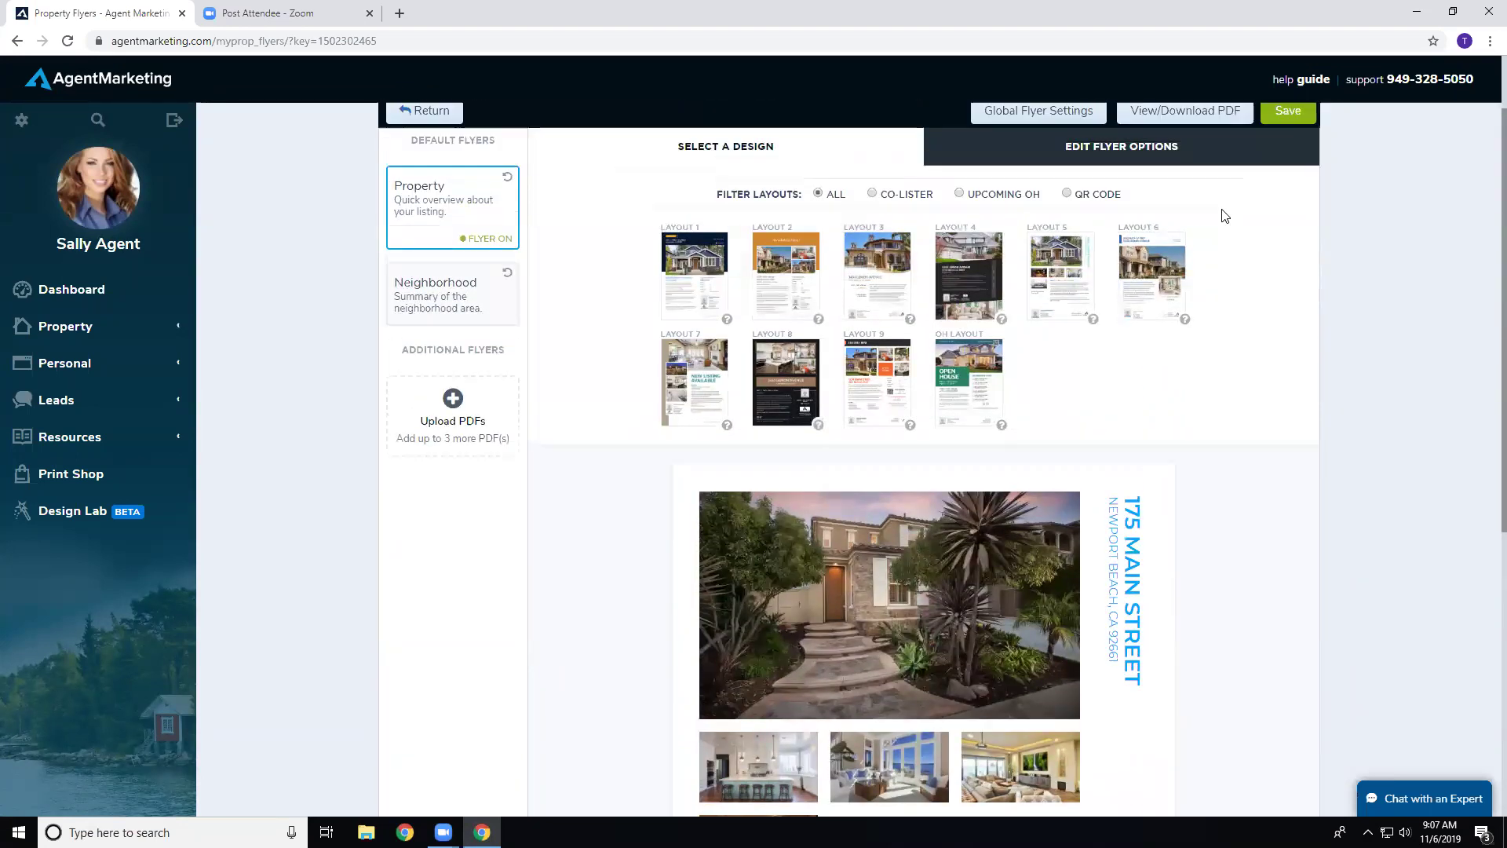
pyautogui.scroll(1, 1225, 215)
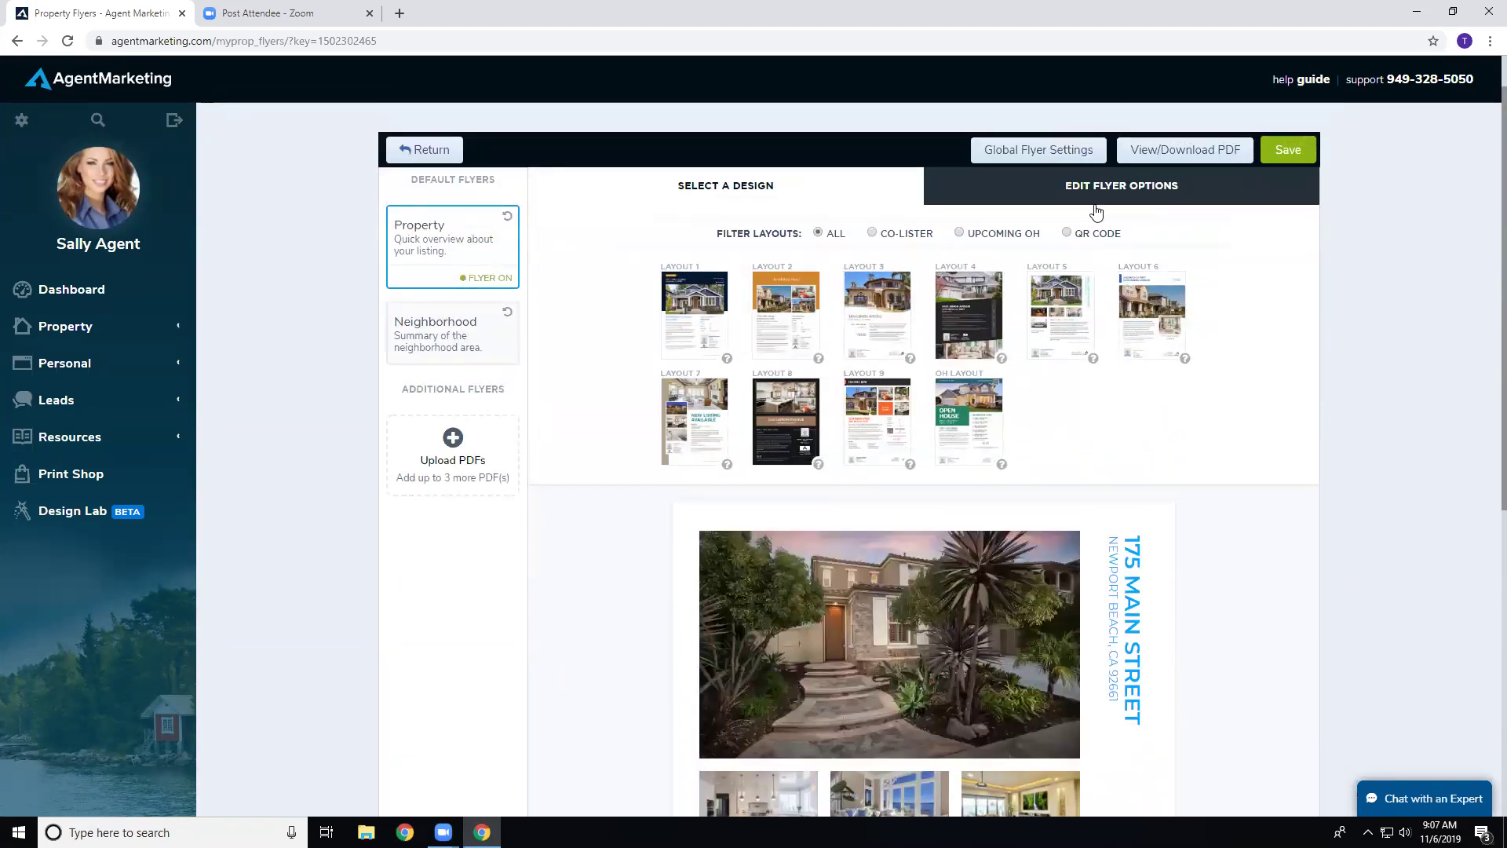
# Step: Open the flyer's editing options, set the primary color to orange #ff4700, and check it on the flyer
pyautogui.click(1143, 189)
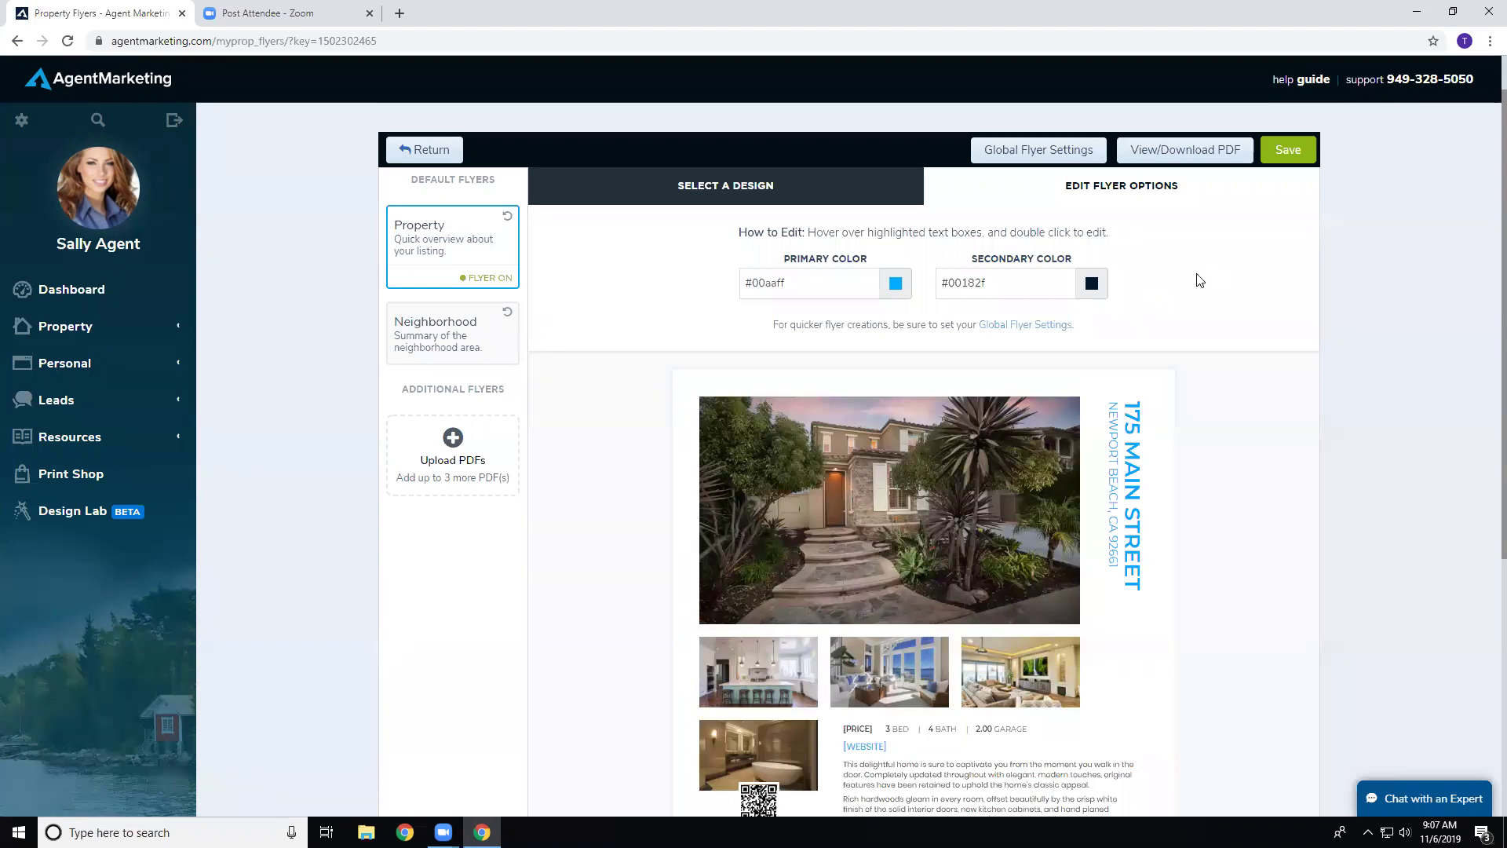
pyautogui.scroll(1, 1121, 244)
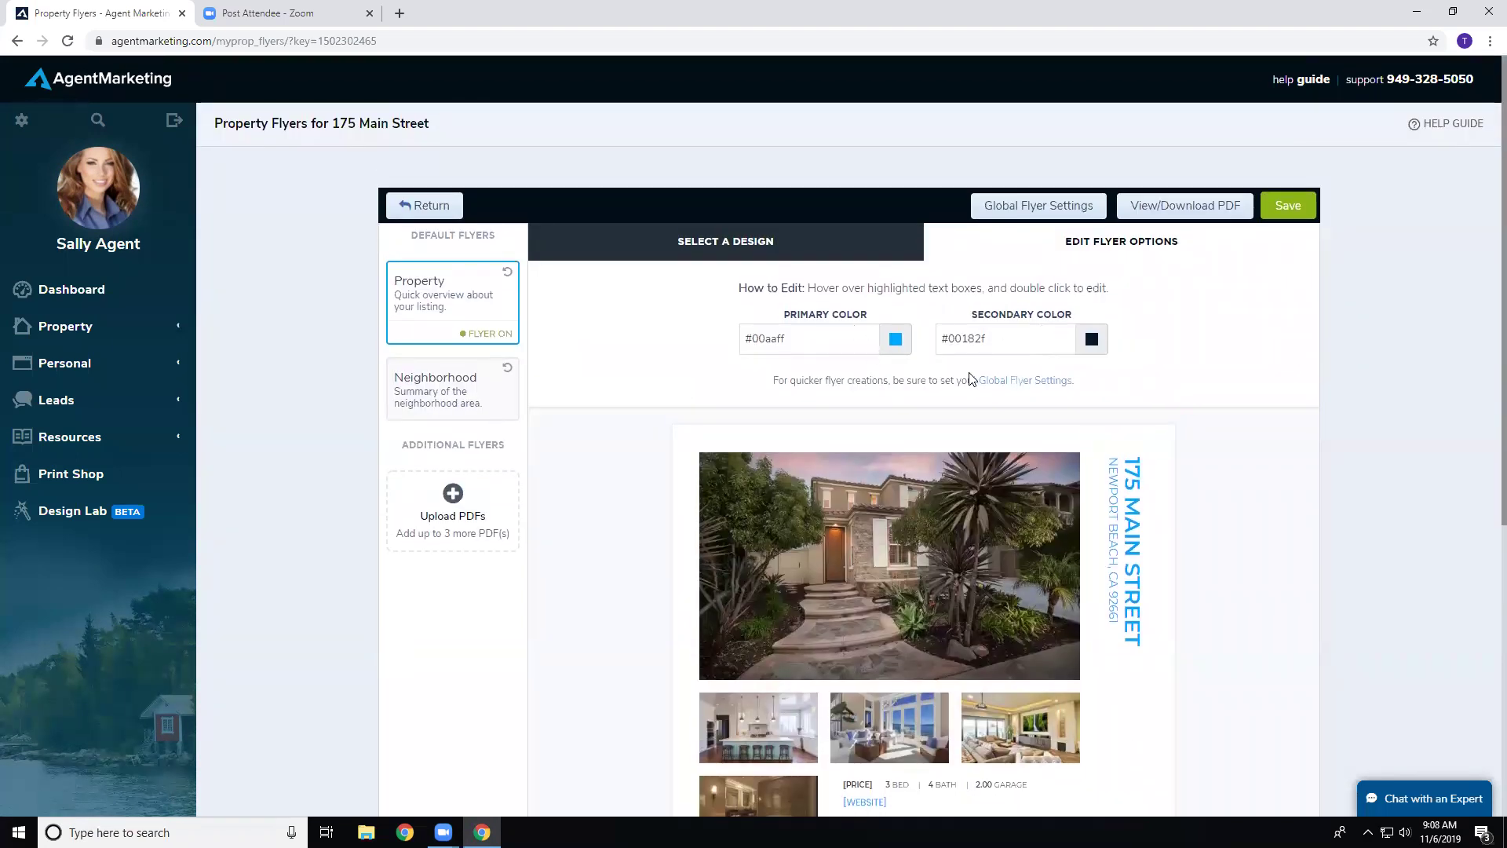
pyautogui.click(896, 346)
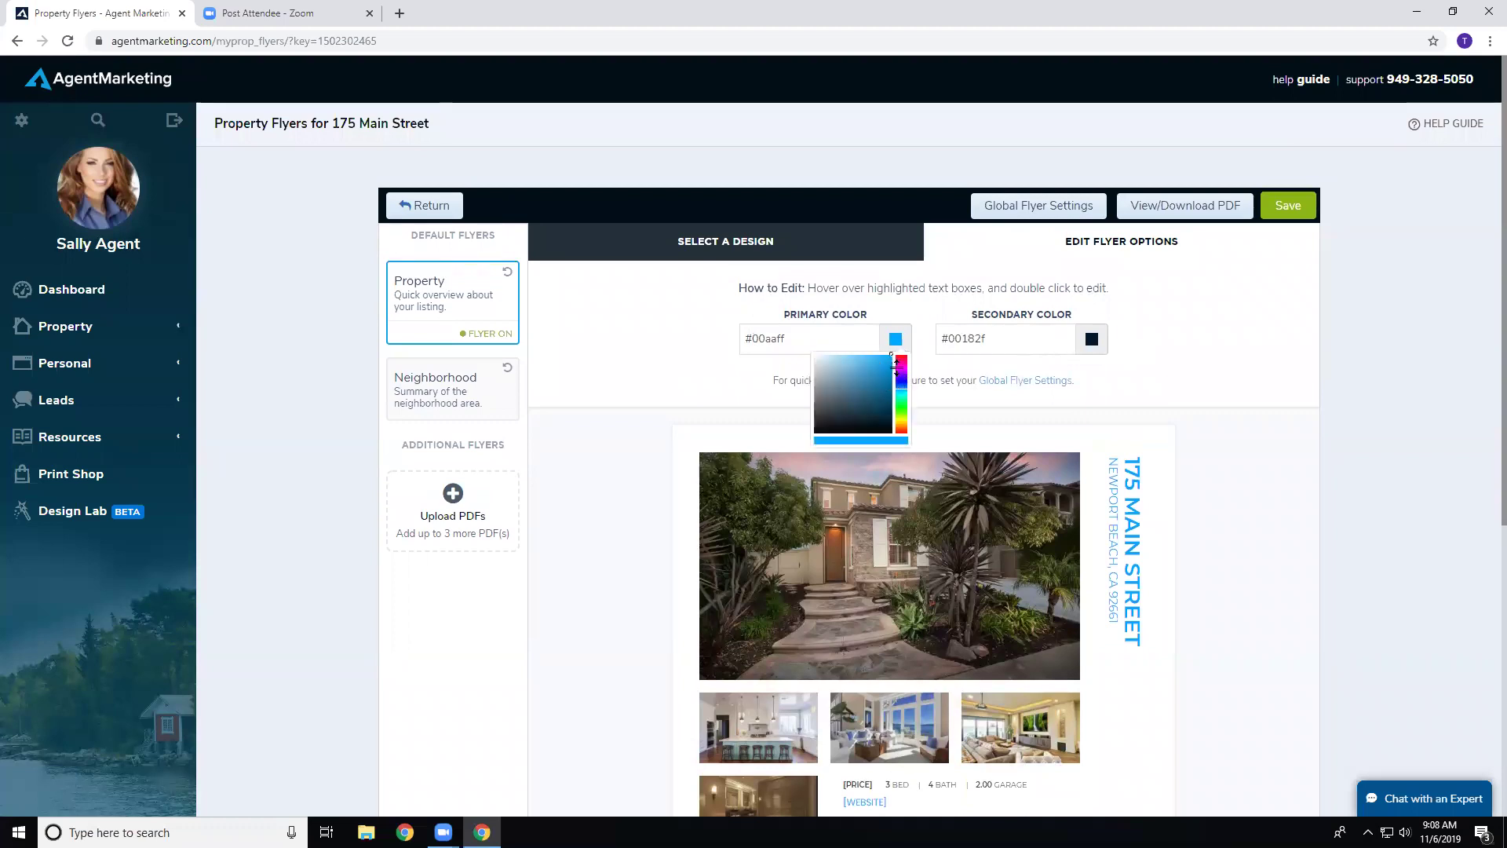
pyautogui.click(901, 366)
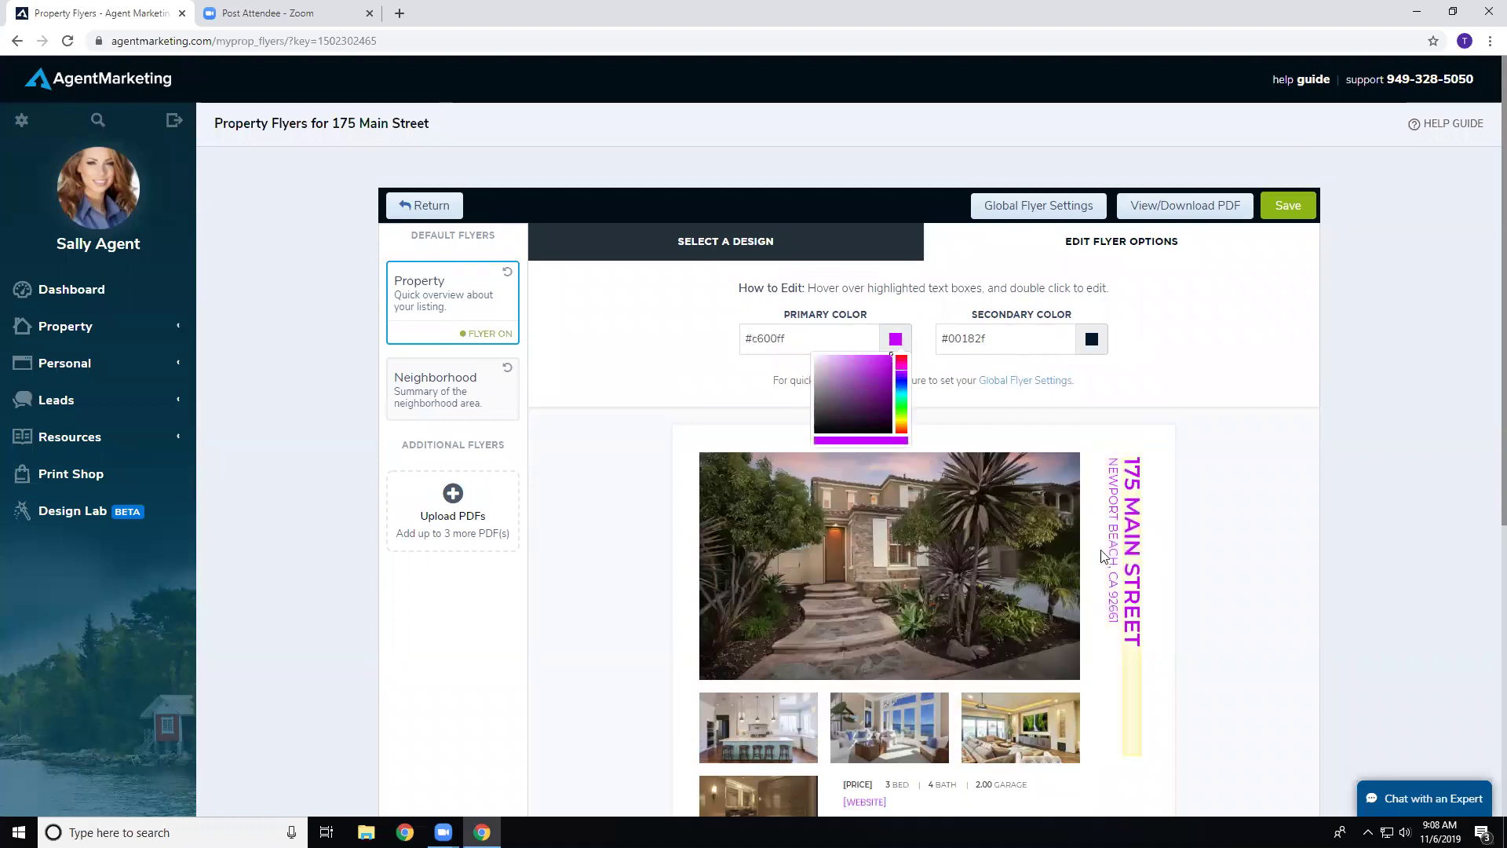
pyautogui.click(901, 428)
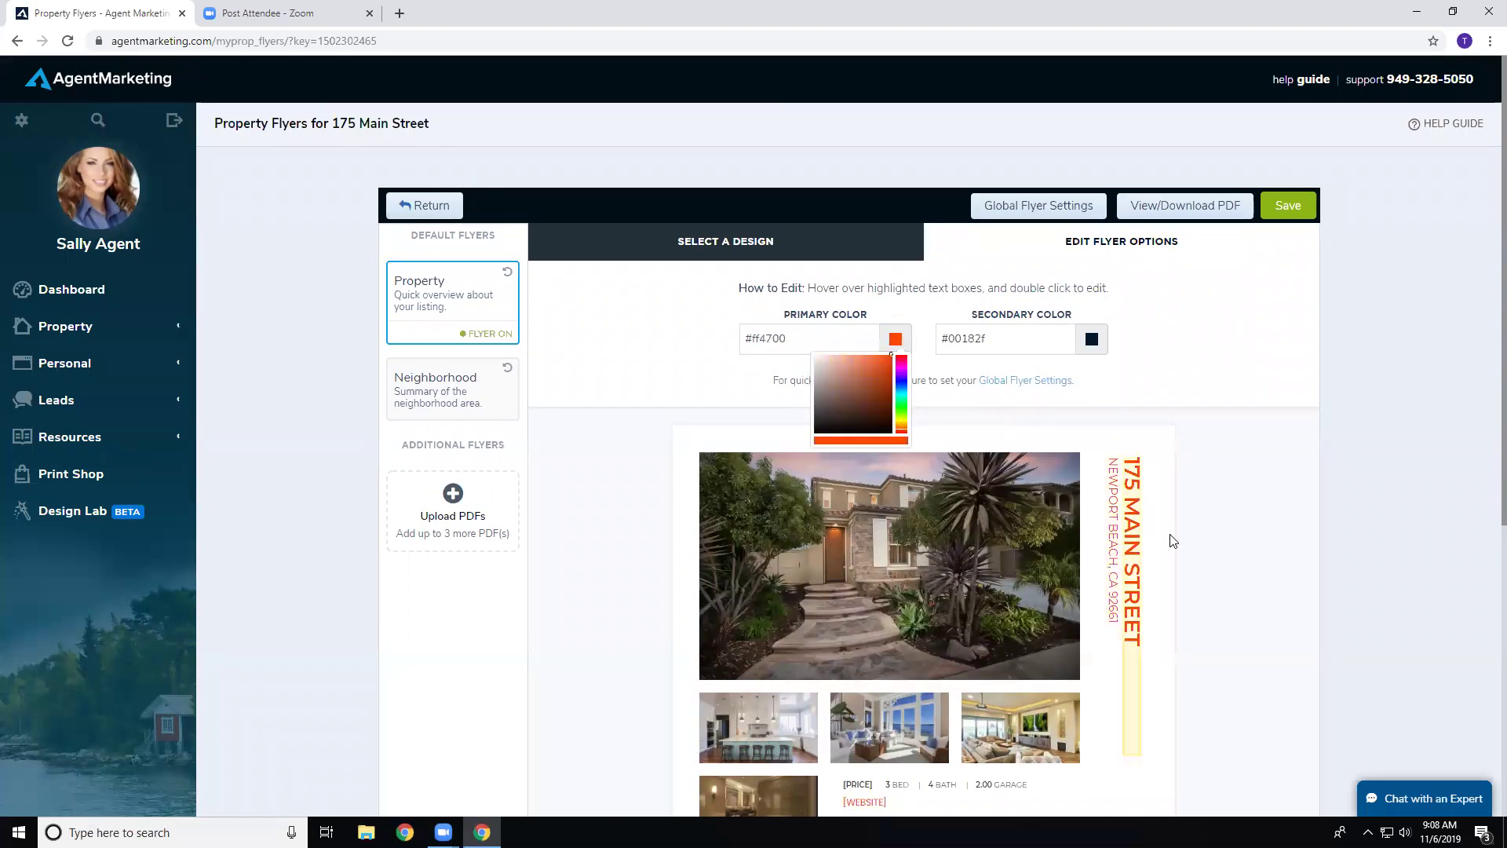
pyautogui.scroll(-4, 1363, 567)
pyautogui.scroll(3, 1302, 471)
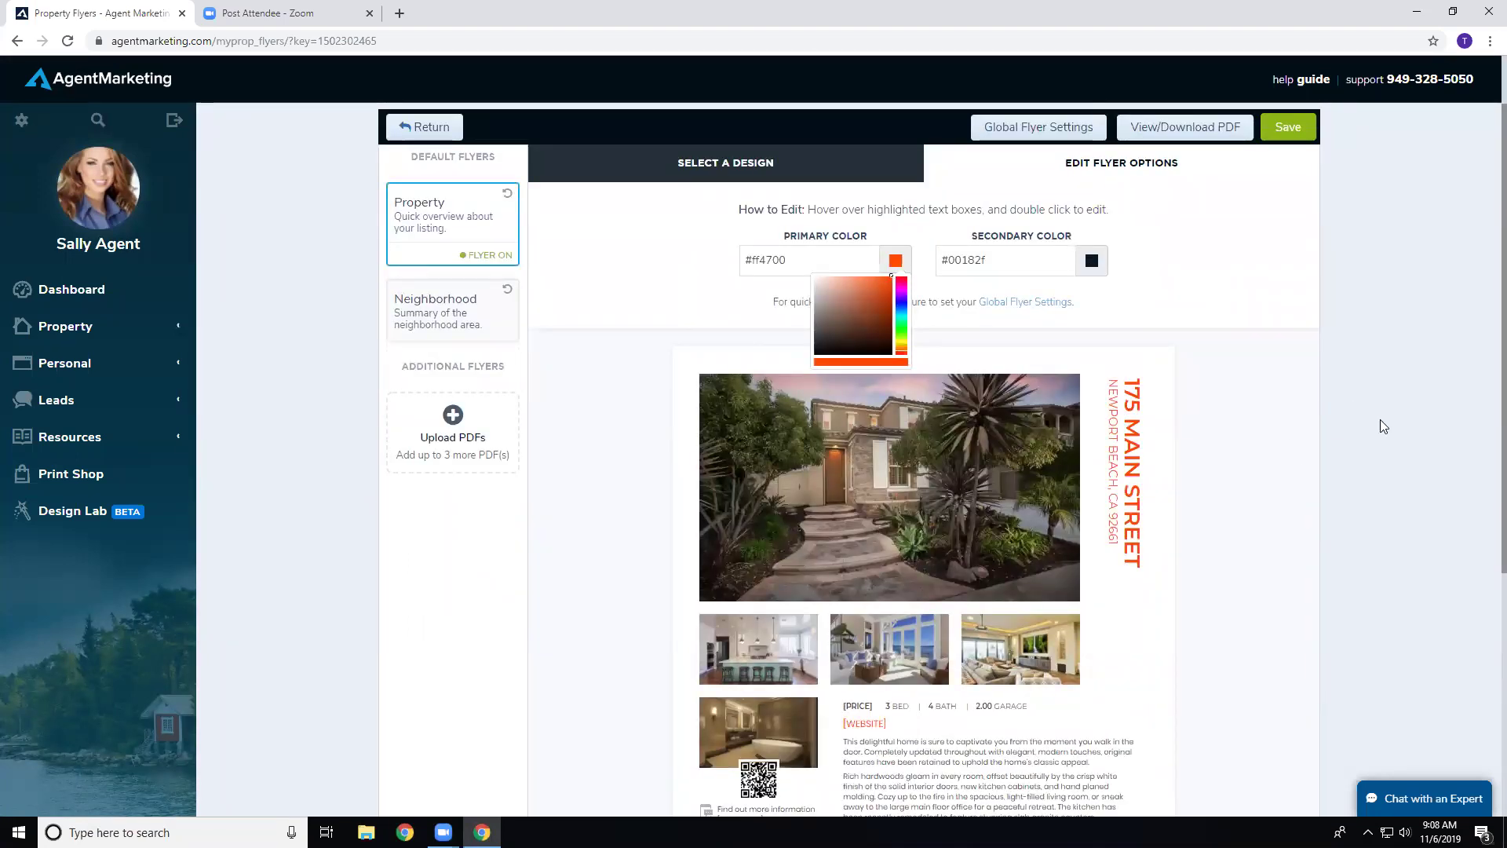
pyautogui.scroll(-4, 1255, 432)
pyautogui.scroll(3, 1255, 354)
# Step: Set the flyer's secondary color to light purple #cb9dce and check it on the agent details at the flyer's foot
pyautogui.click(1090, 182)
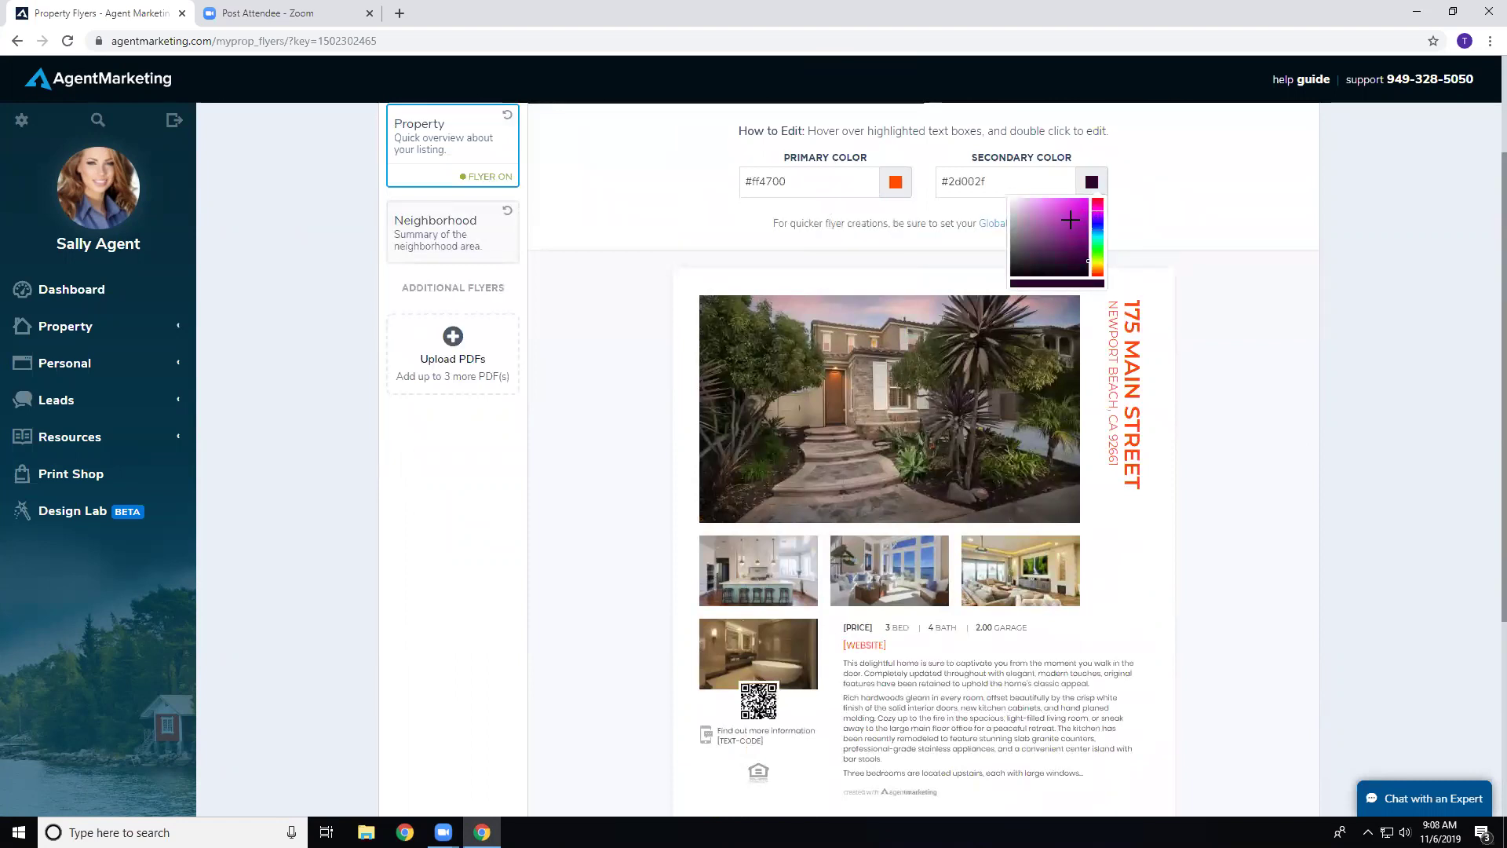
pyautogui.scroll(-3, 1138, 440)
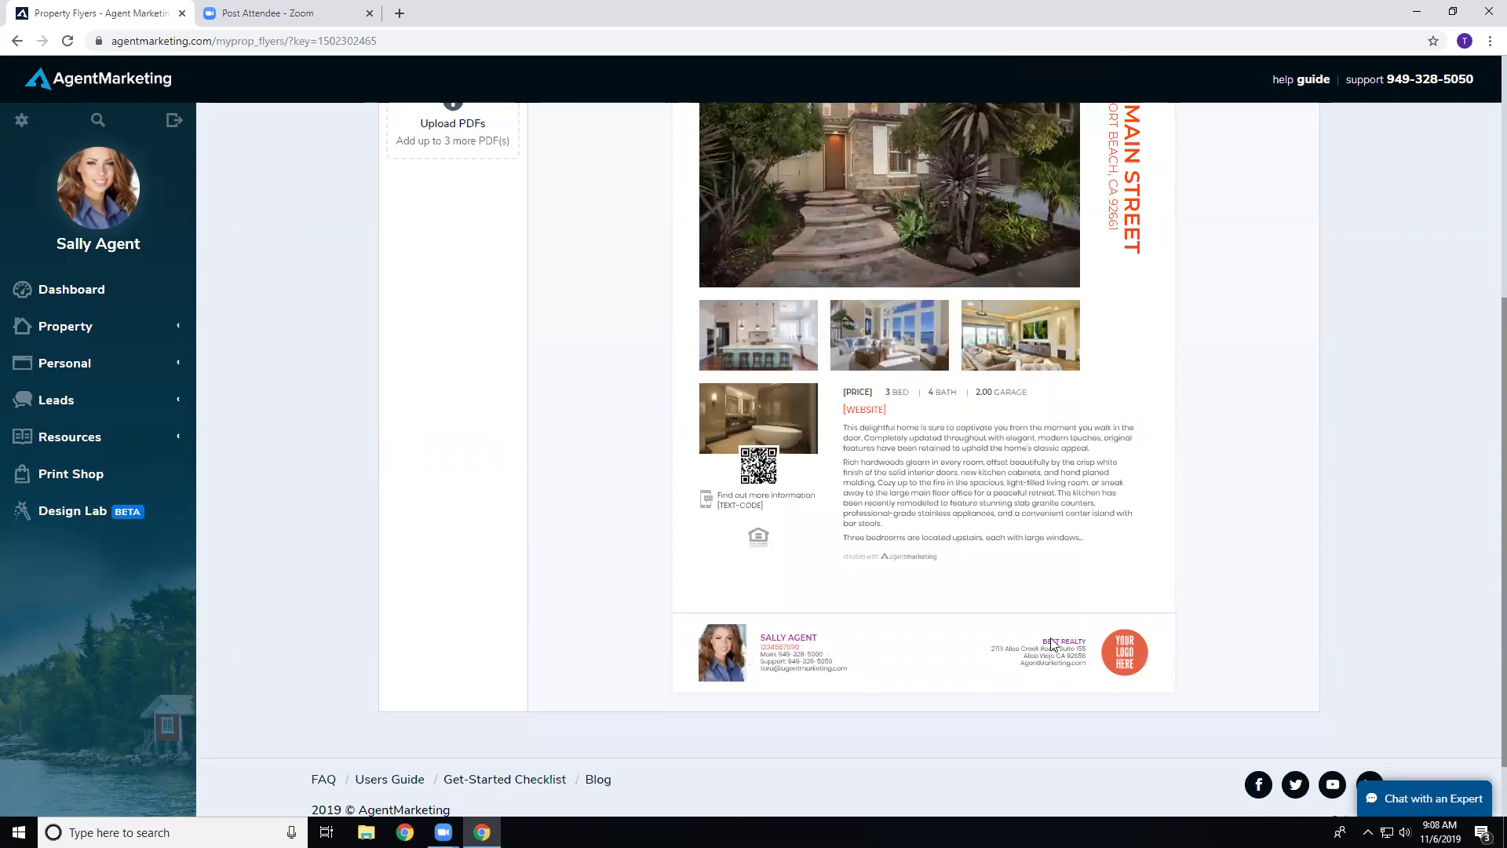
pyautogui.scroll(4, 1199, 587)
pyautogui.click(1028, 291)
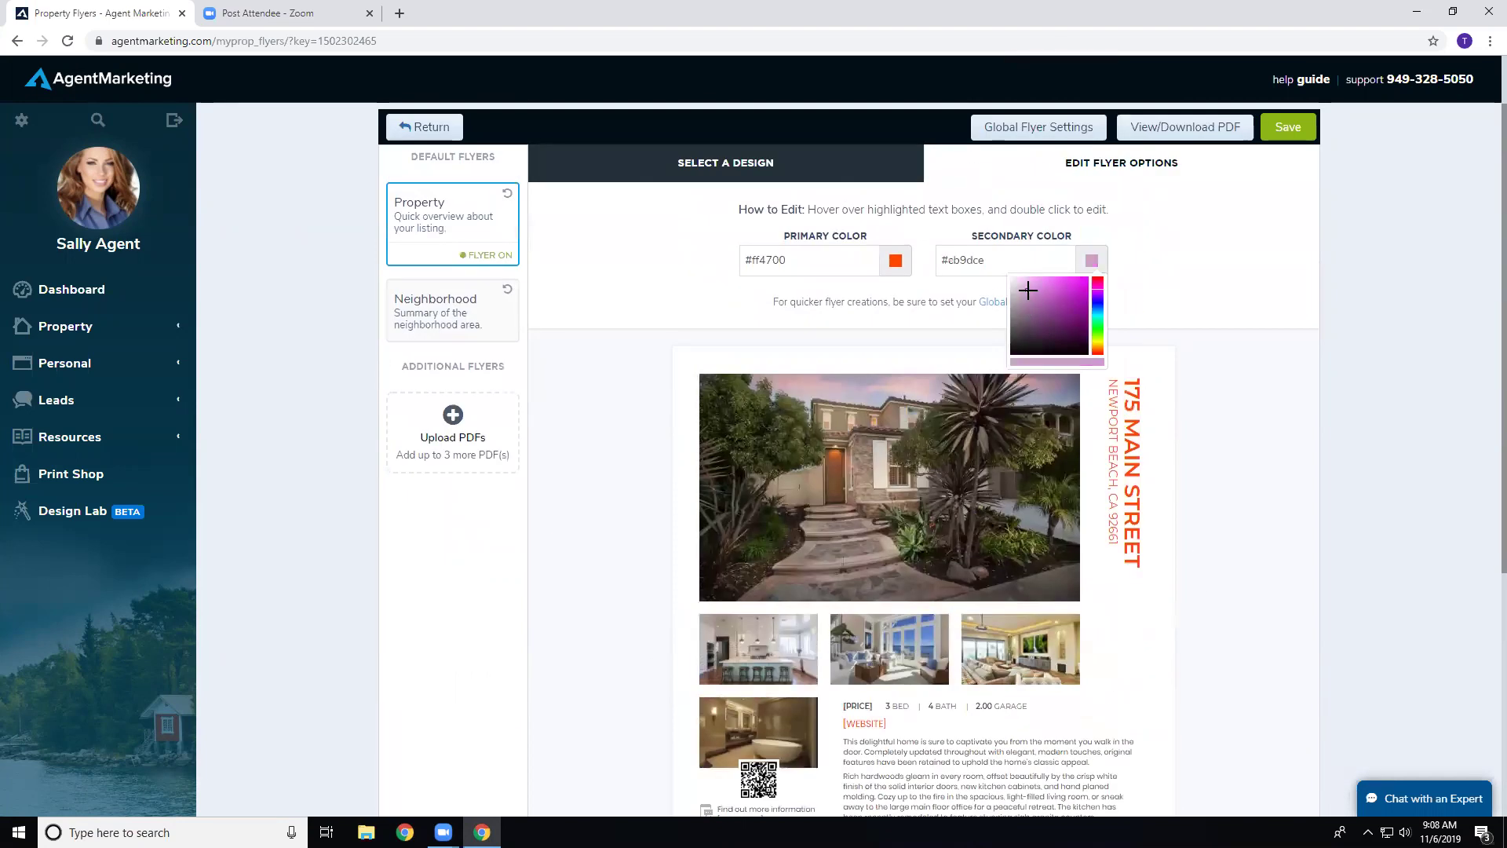
pyautogui.click(1239, 384)
pyautogui.scroll(-4, 1240, 384)
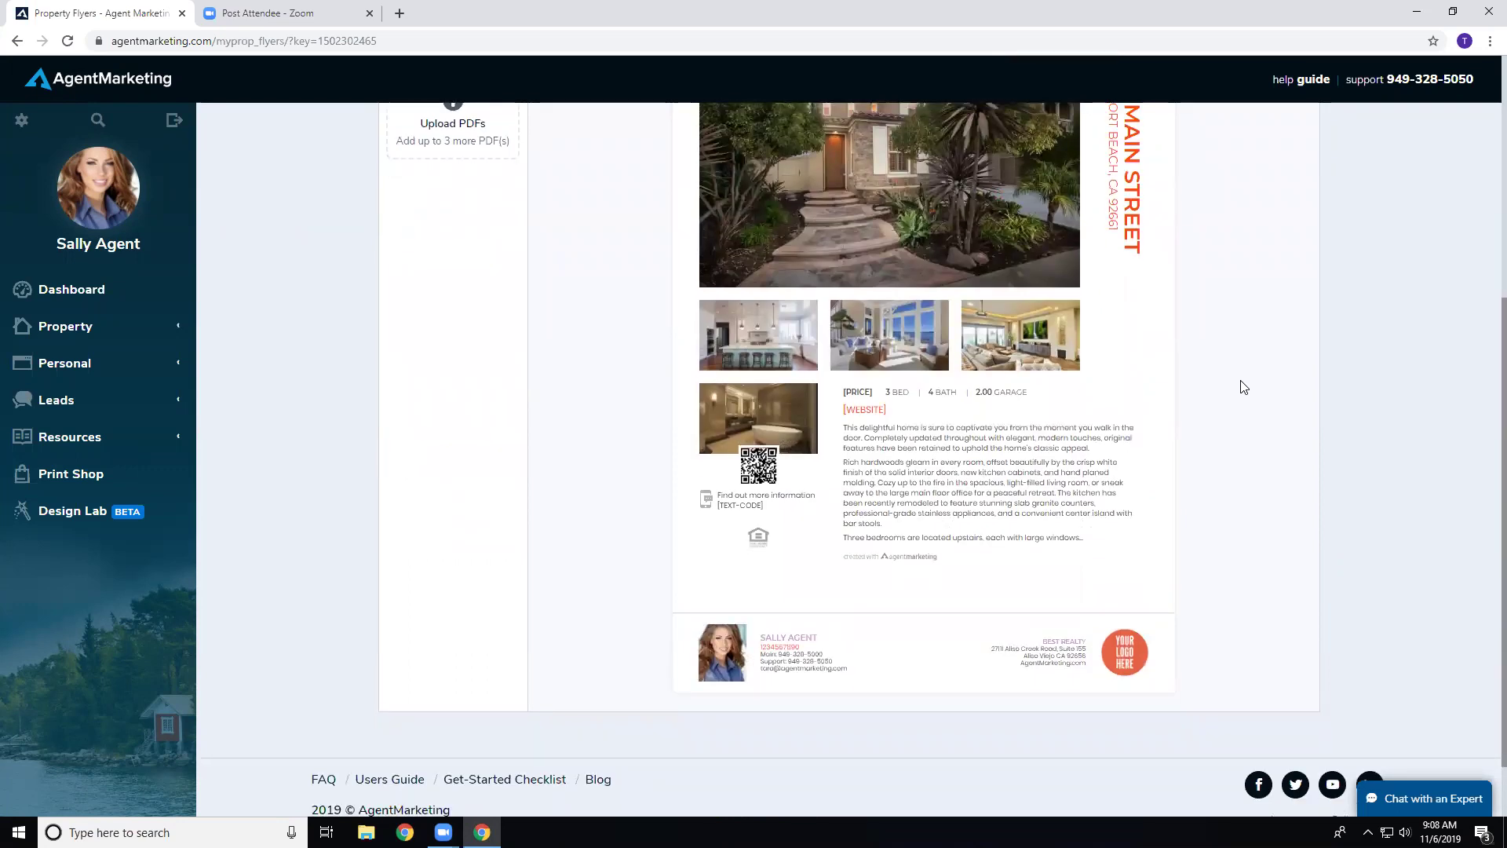
pyautogui.scroll(3, 1243, 391)
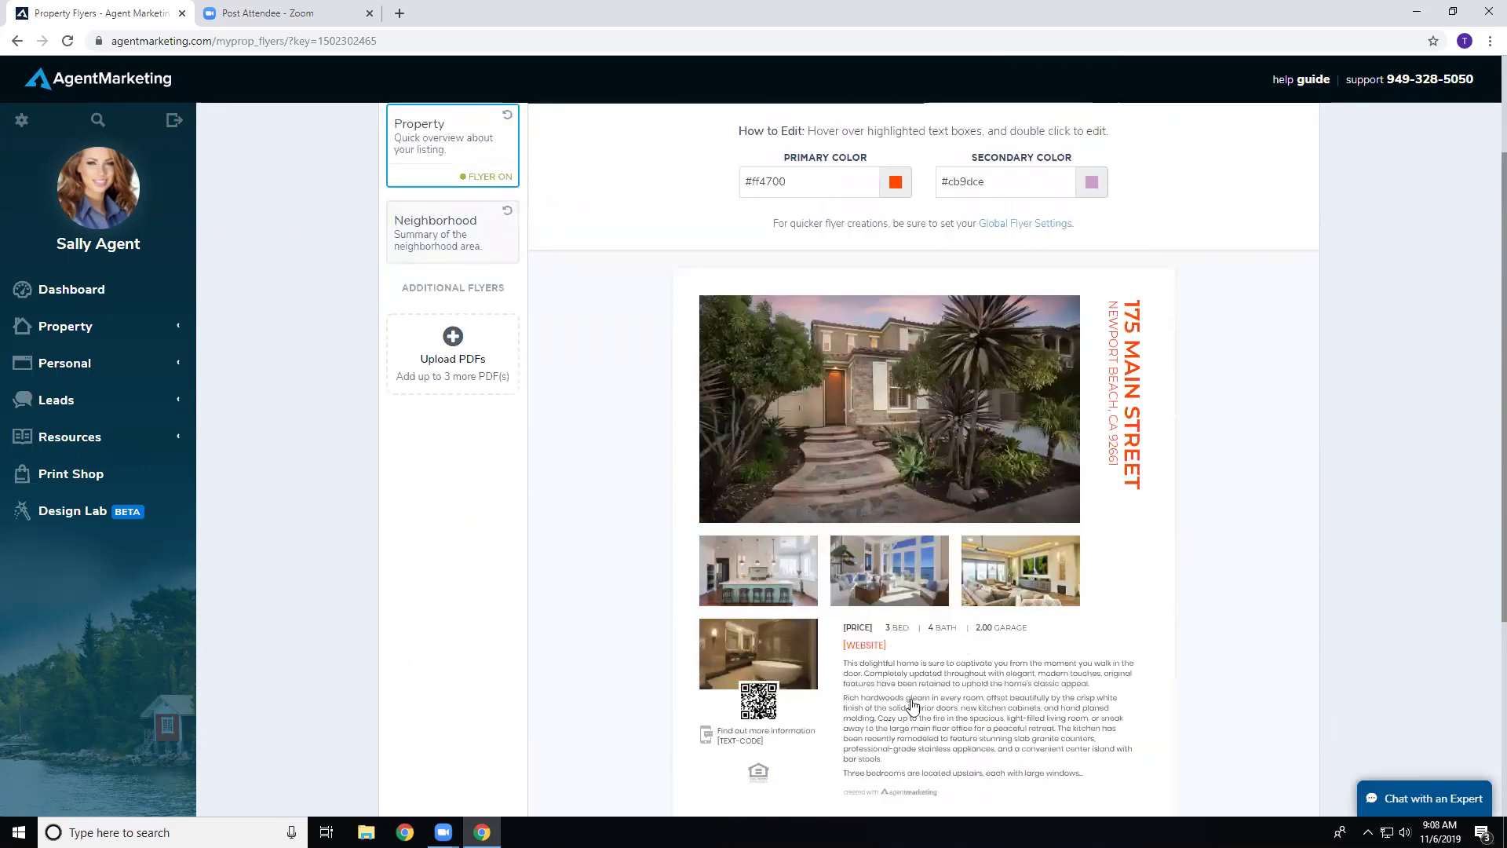
# Step: Save the 175 Main Street property flyer and dismiss the confirmation
pyautogui.scroll(2, 1248, 492)
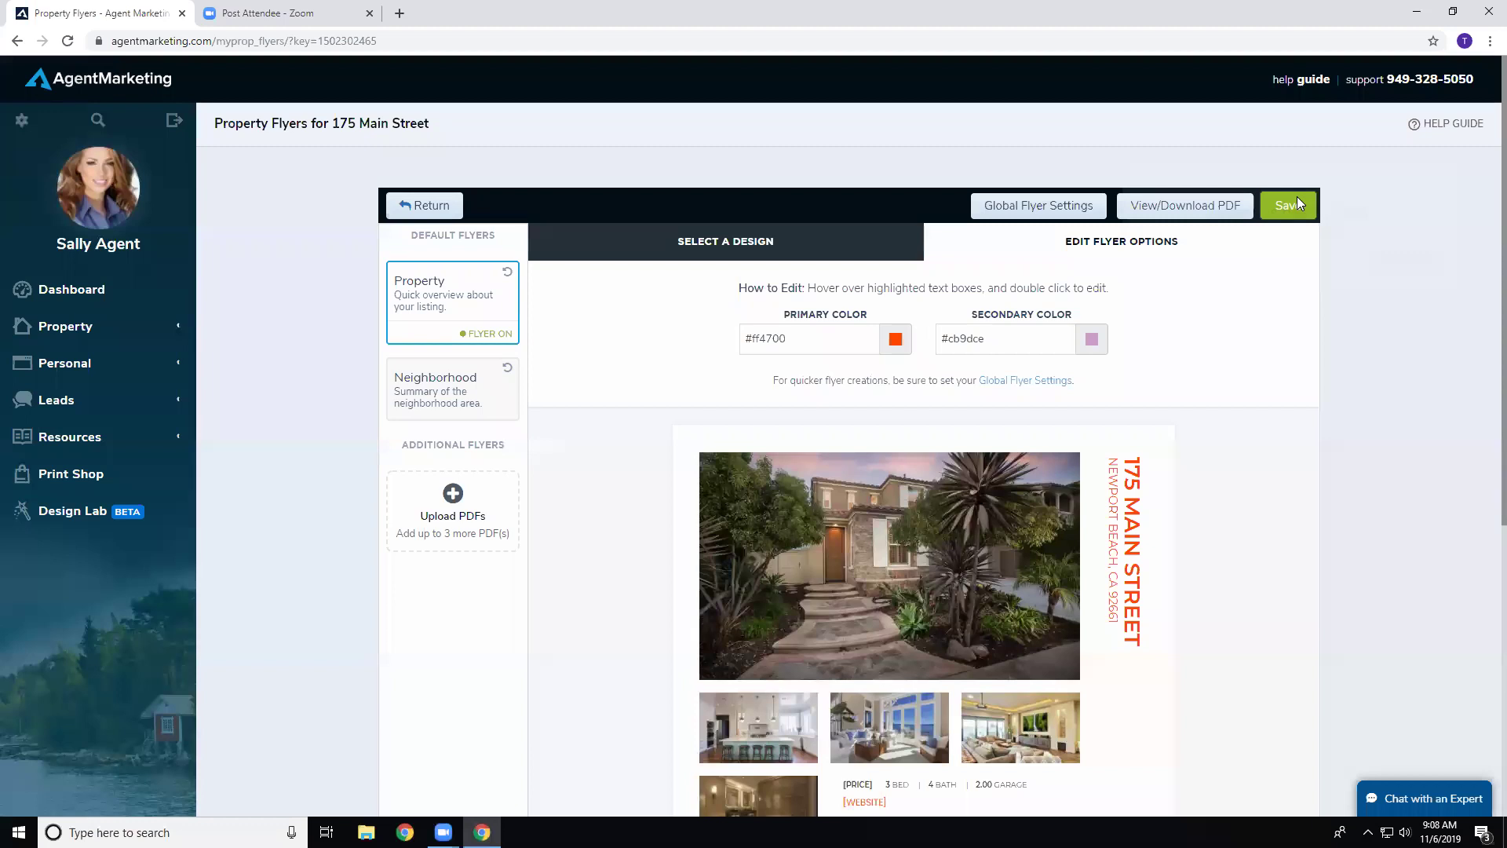
pyautogui.click(1297, 204)
pyautogui.click(882, 469)
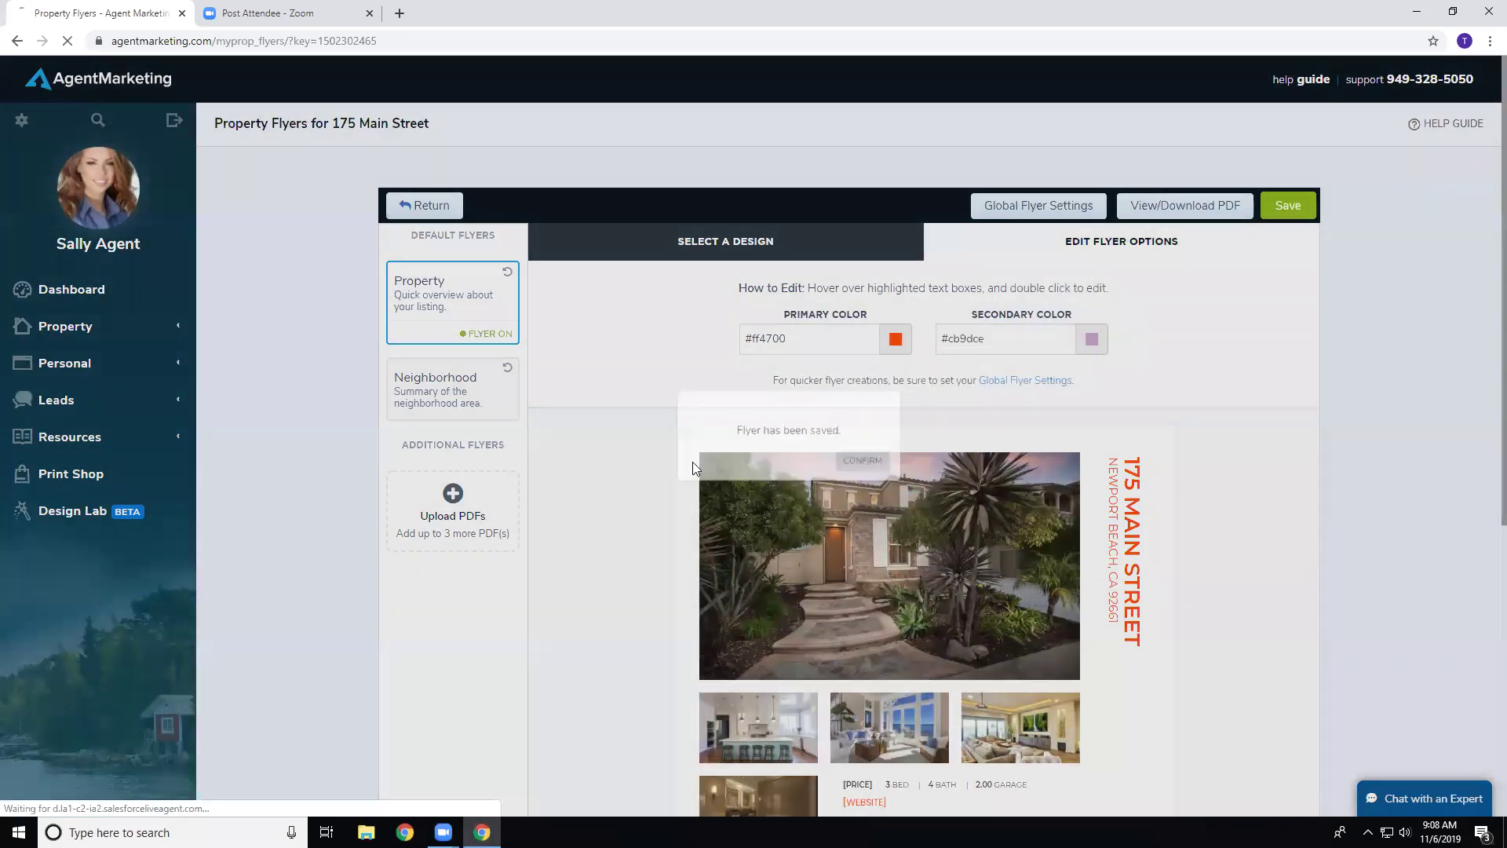
pyautogui.scroll(-2, 616, 463)
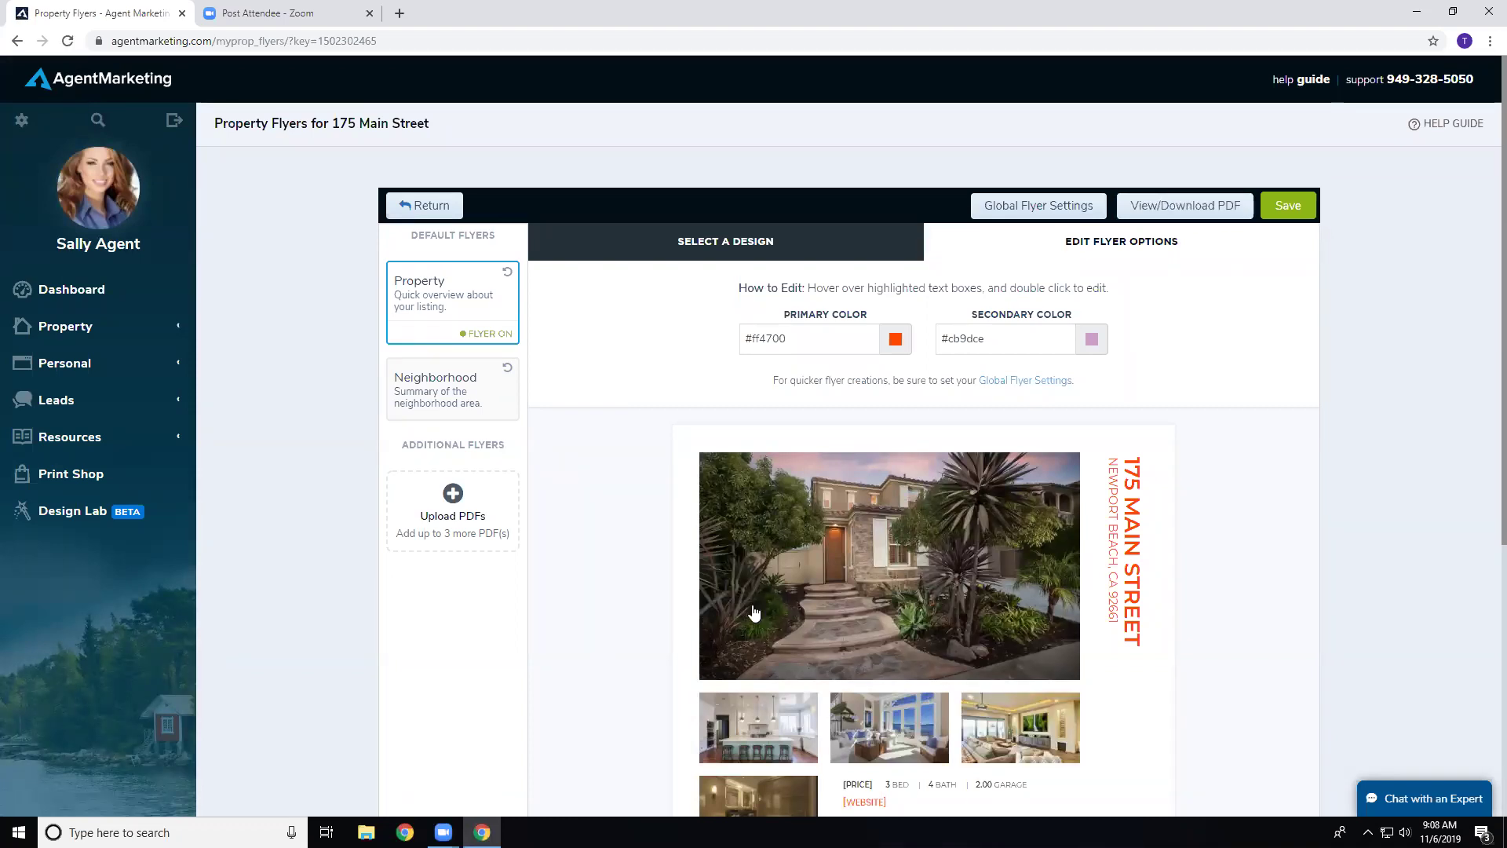
# Step: Open the global flyer settings, and switch property flyers and neighborhood flyers off and back on
pyautogui.click(1042, 205)
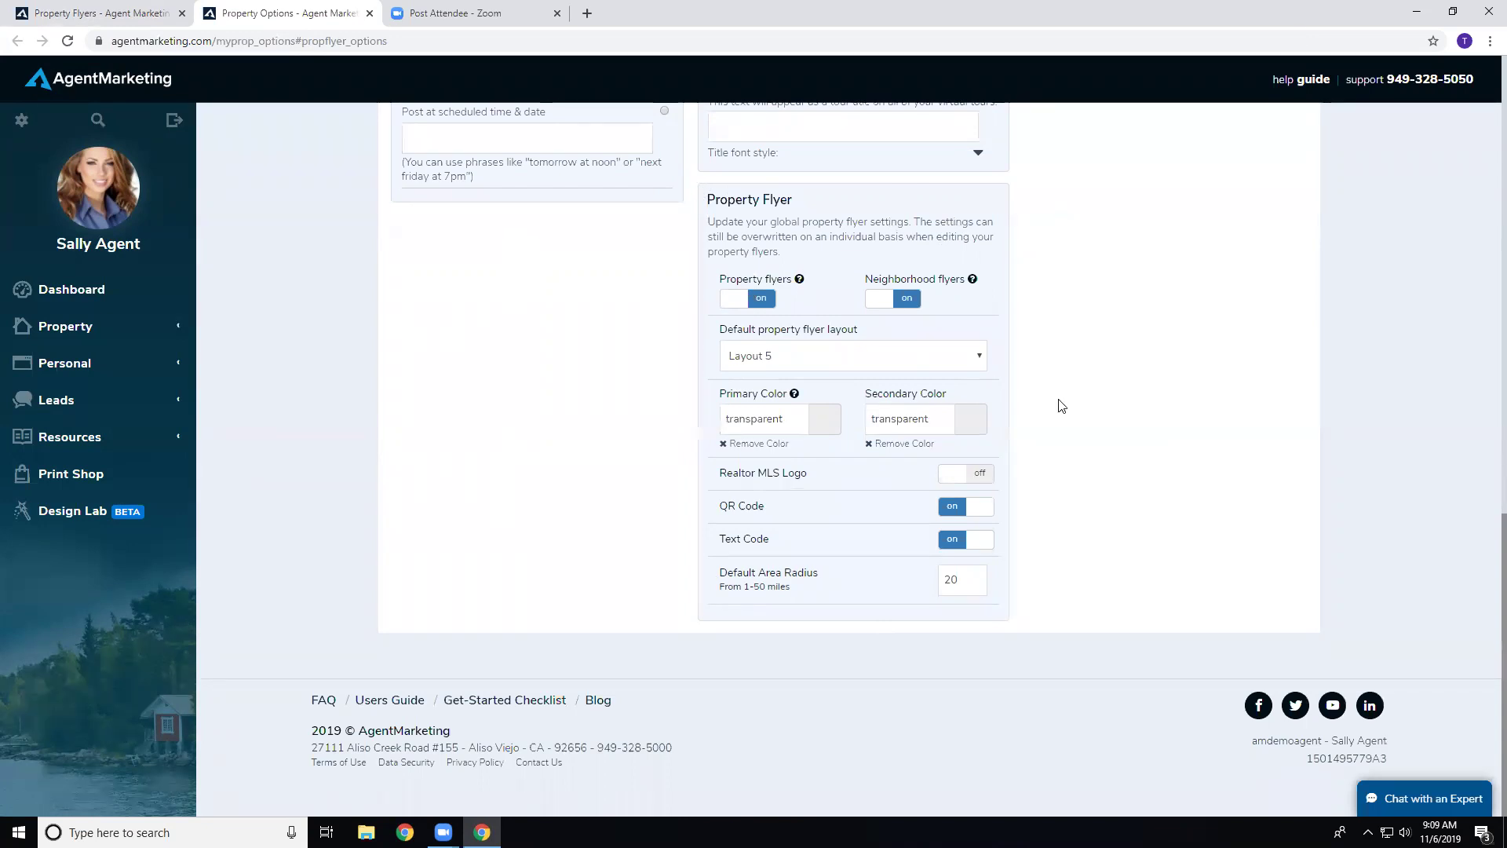
pyautogui.click(763, 304)
pyautogui.click(763, 305)
pyautogui.click(897, 306)
pyautogui.click(897, 306)
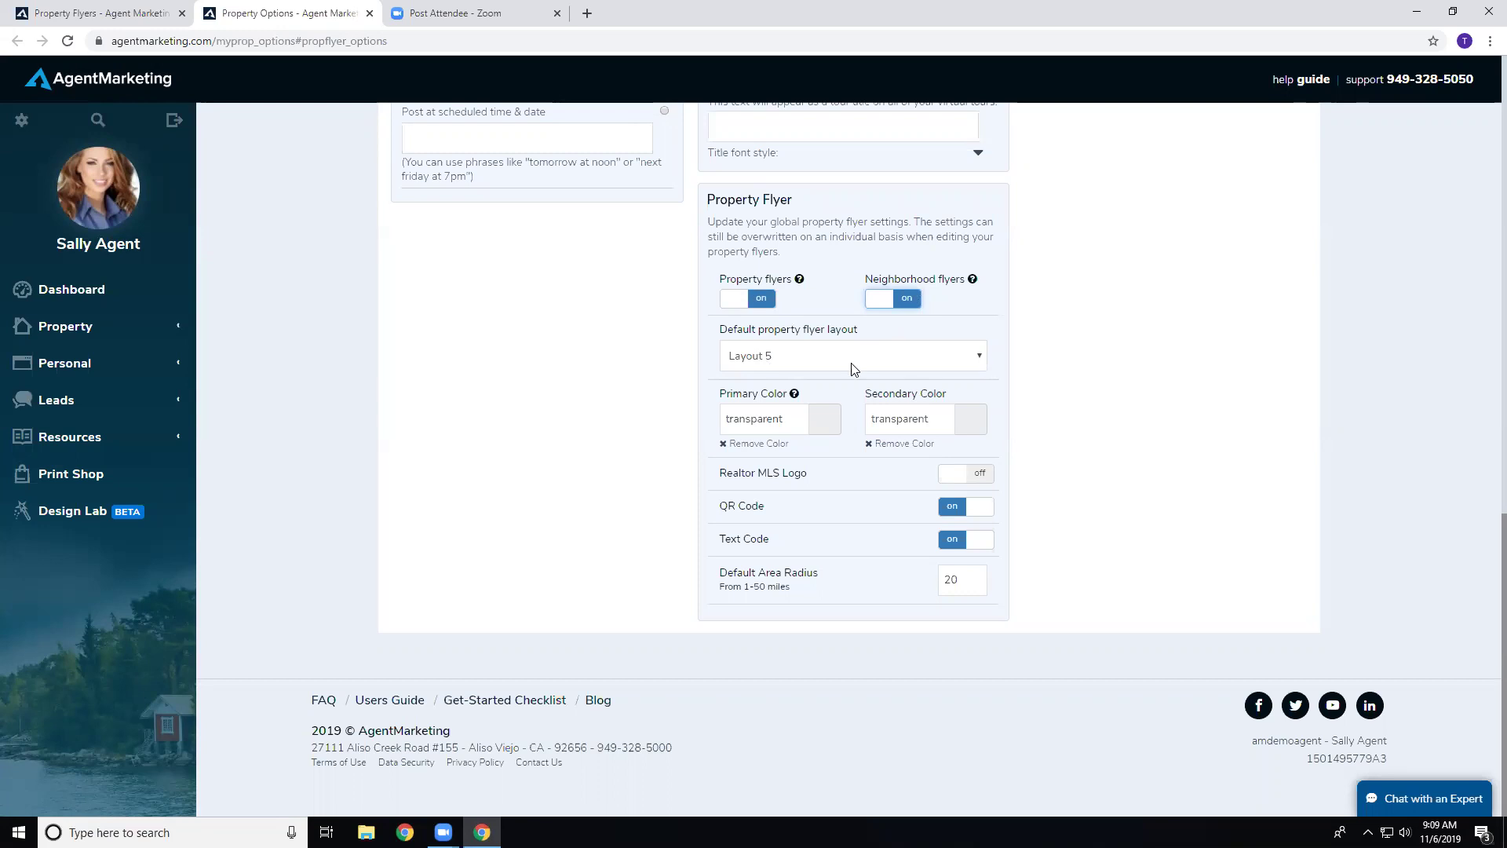
# Step: View the choices for the default property flyer layout and the primary color setting without changing either
pyautogui.click(975, 363)
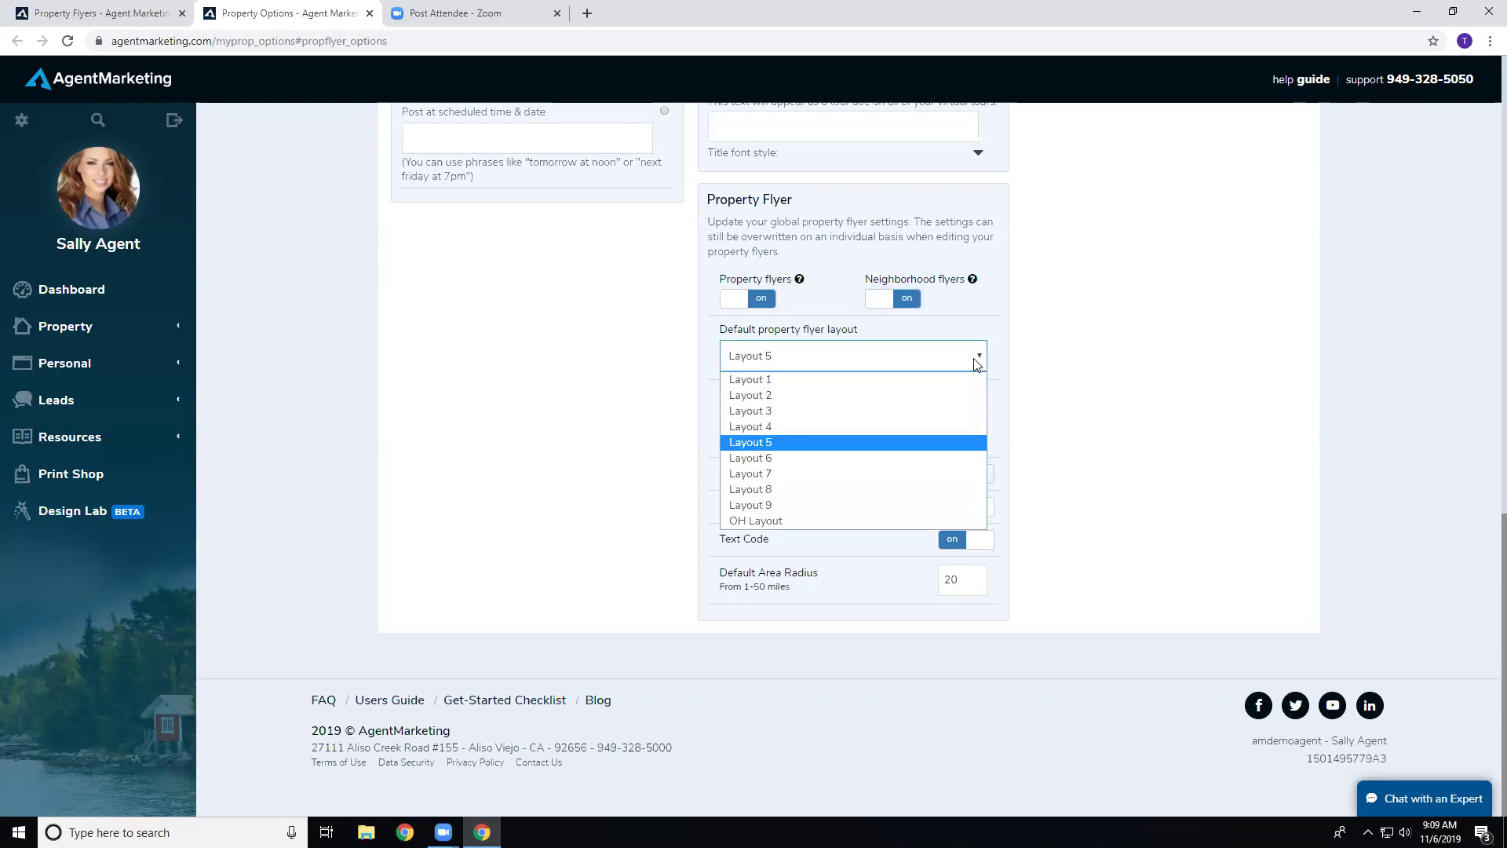
pyautogui.click(975, 362)
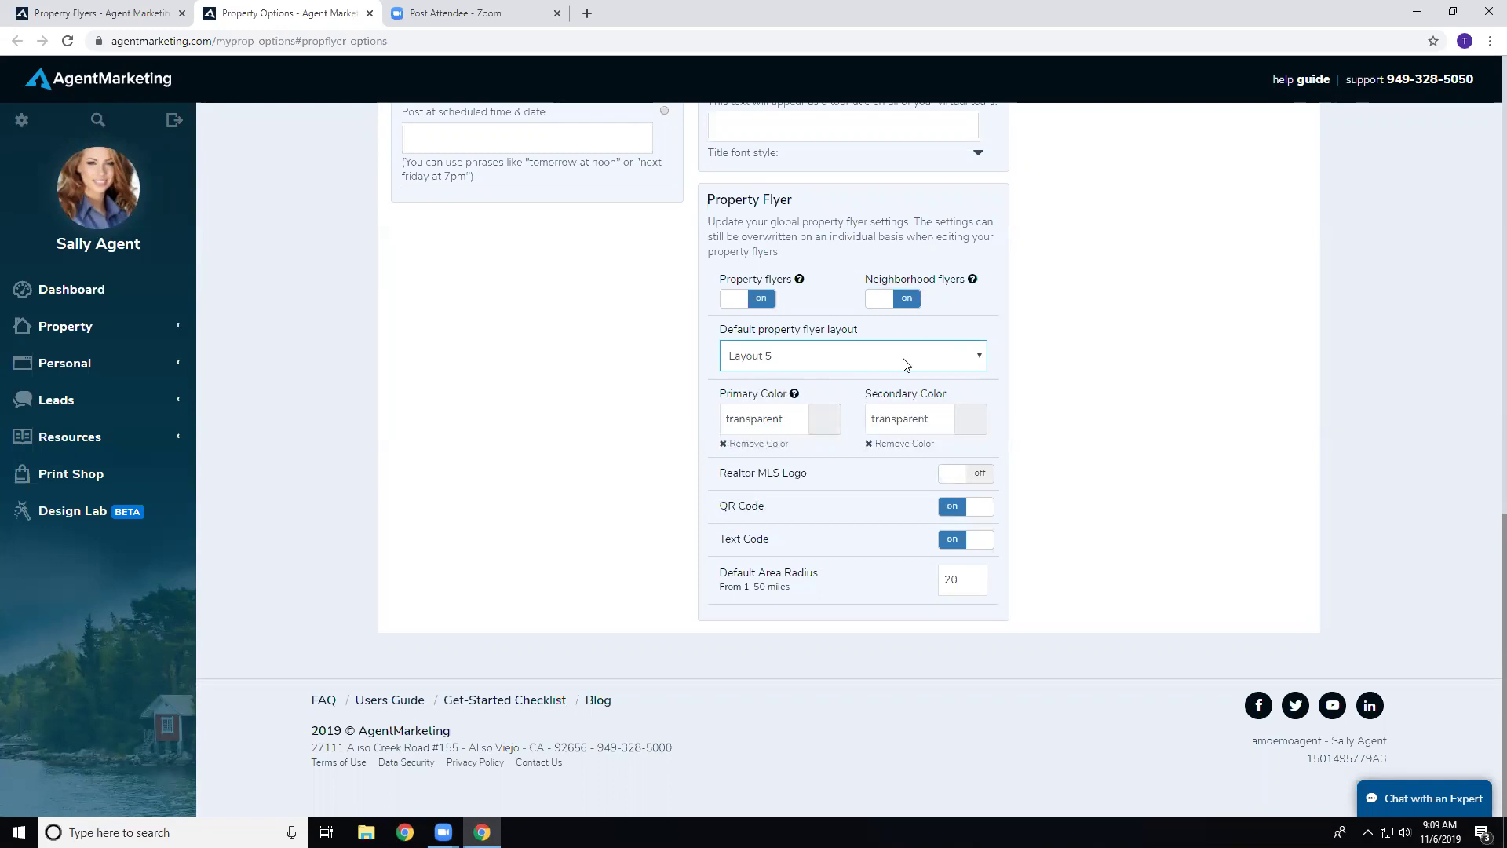
pyautogui.click(814, 415)
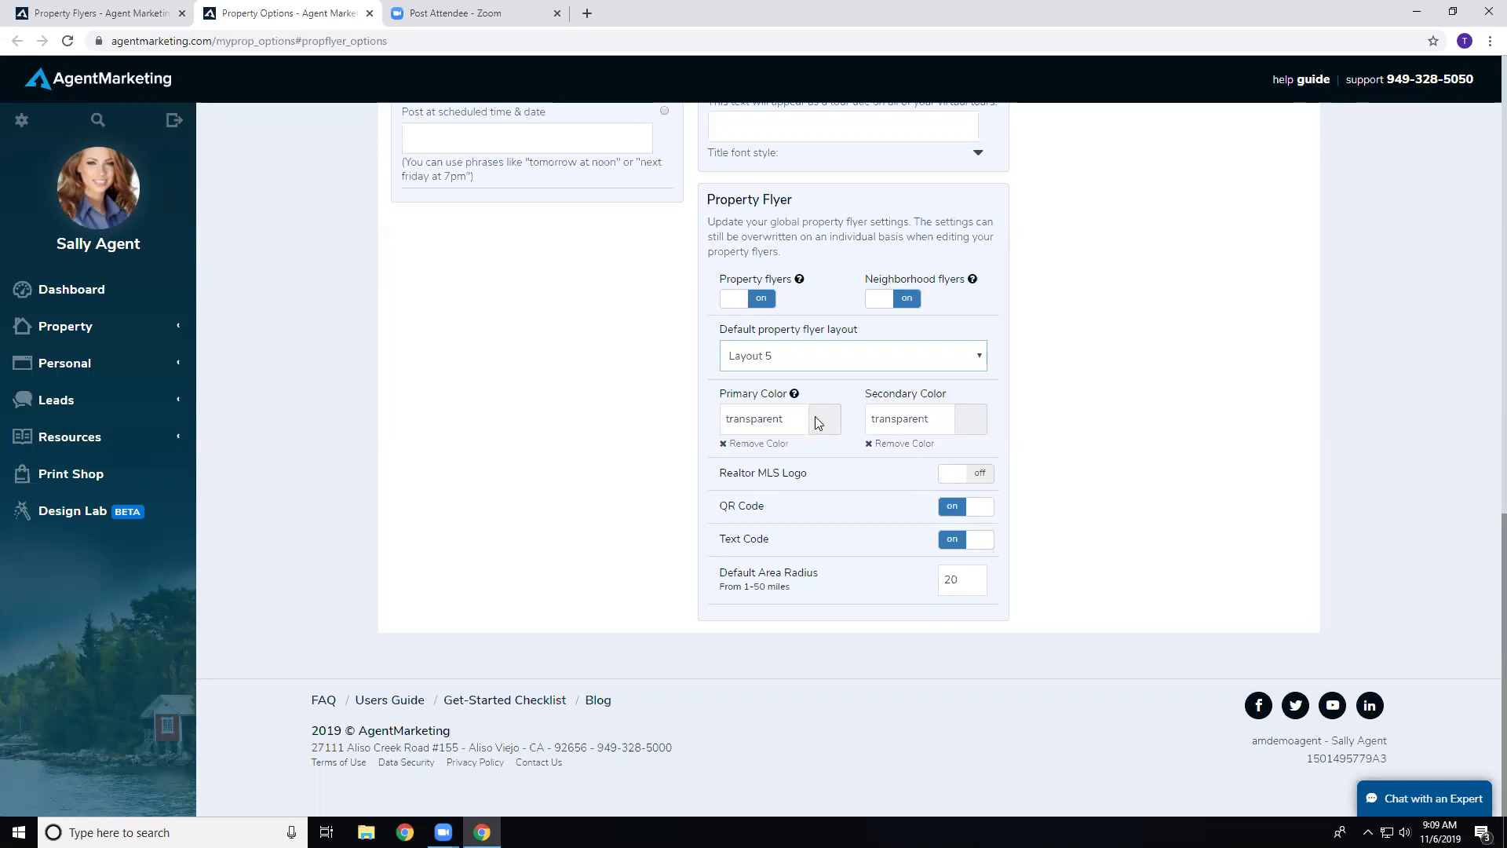
pyautogui.click(605, 415)
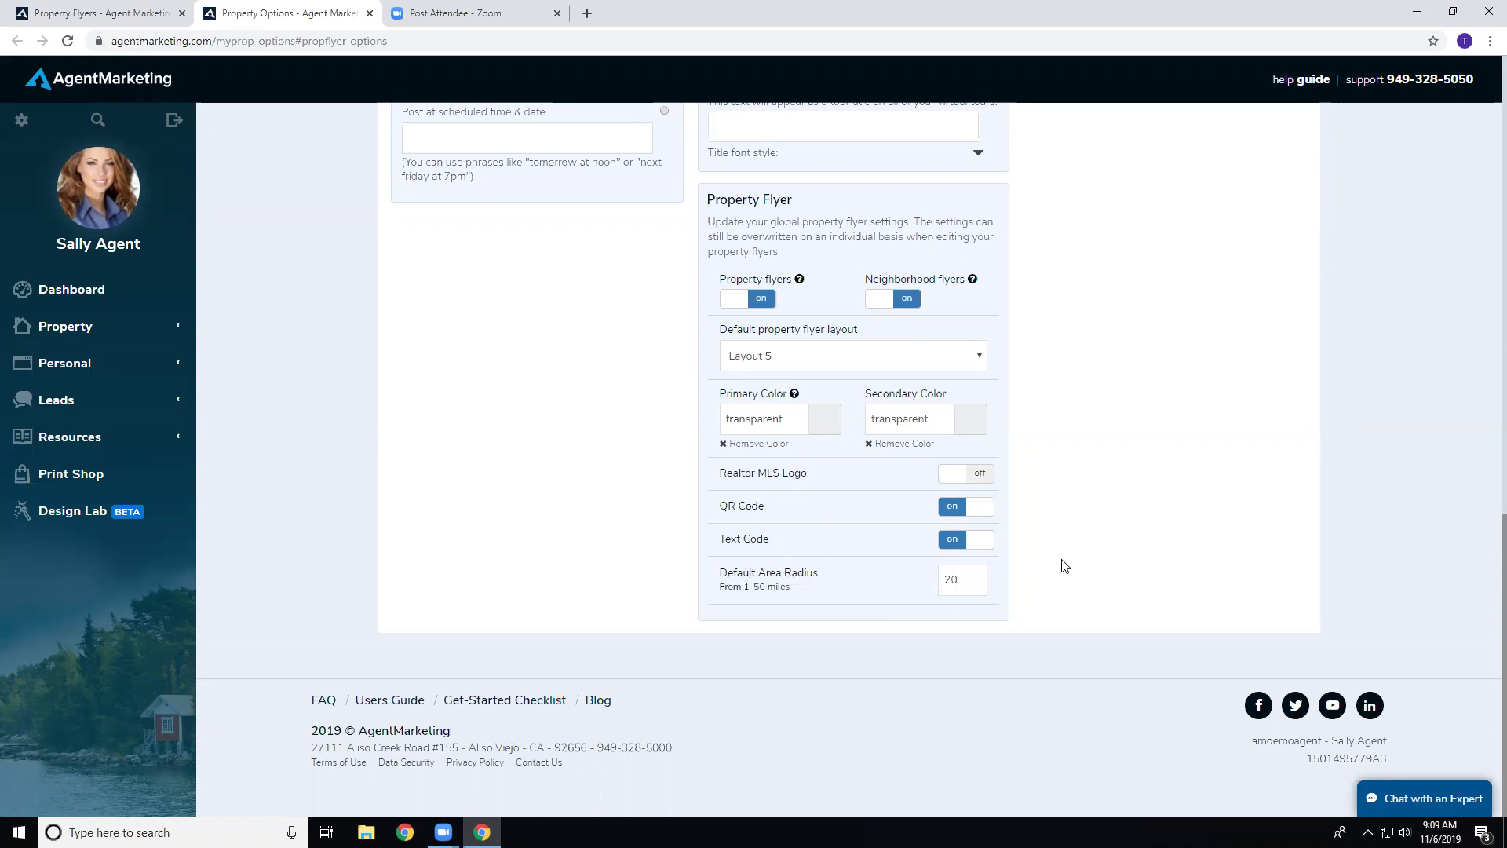
# Step: Save the global property options and return to the 175 Main Street flyer editor
pyautogui.scroll(13, 1064, 565)
pyautogui.click(417, 207)
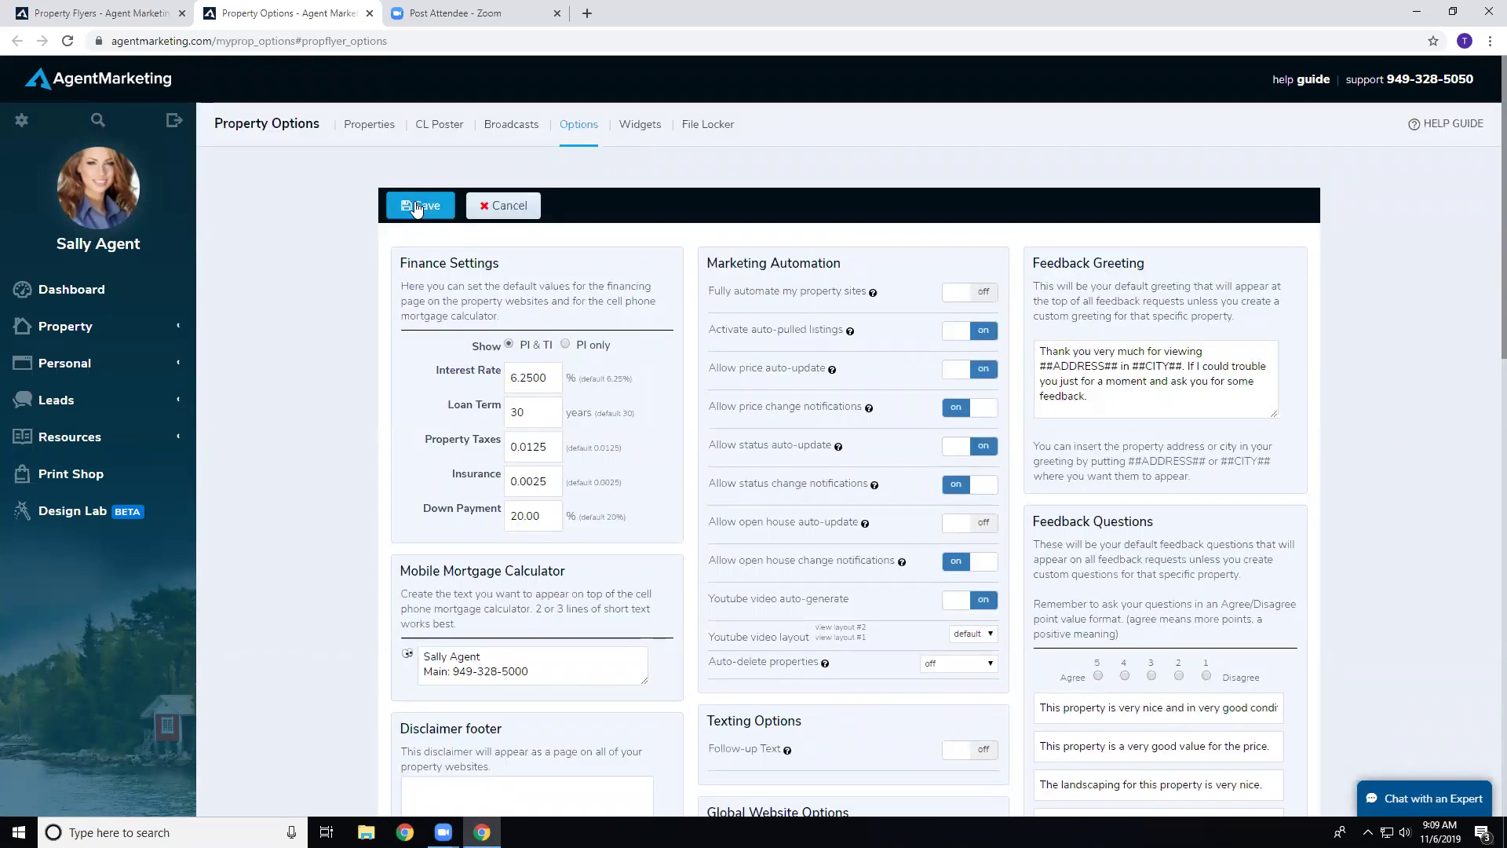
pyautogui.click(81, 13)
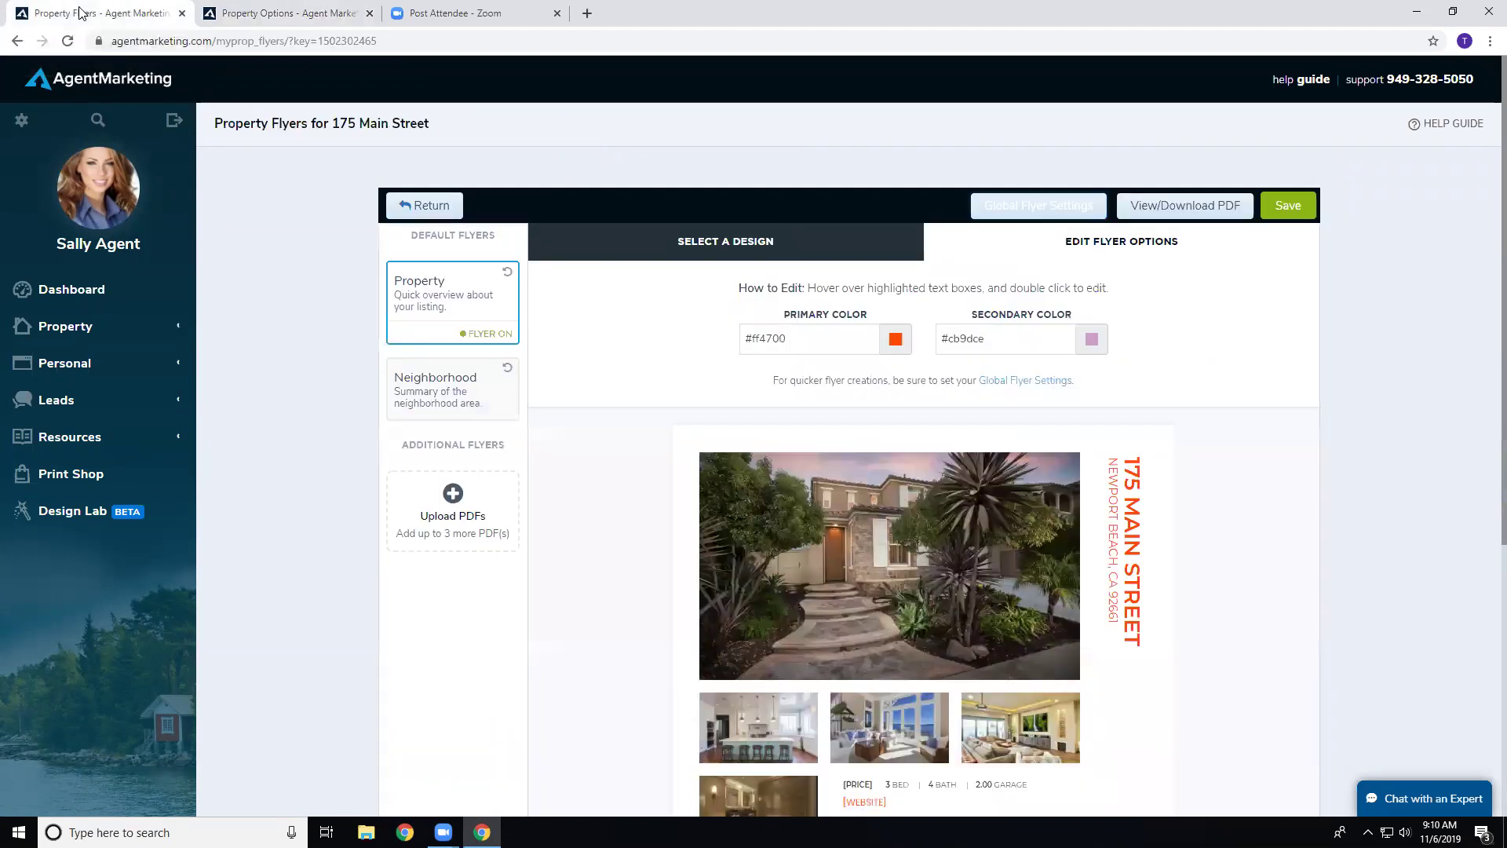
# Step: Open the neighborhood flyer for 175 Main Street and bring up the customization of its nearest-places list
pyautogui.click(441, 390)
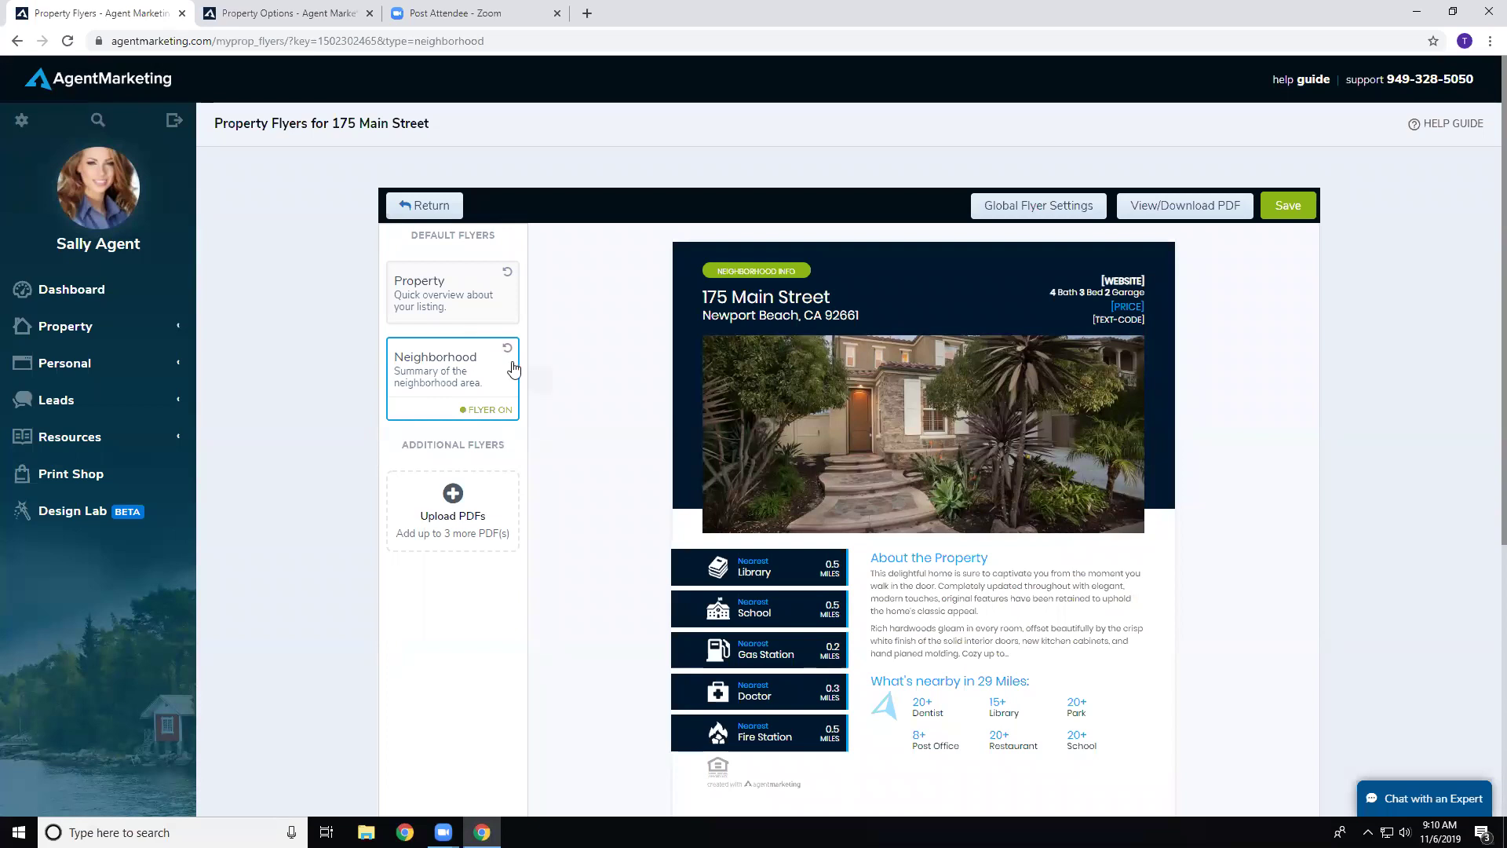
pyautogui.scroll(-1, 784, 345)
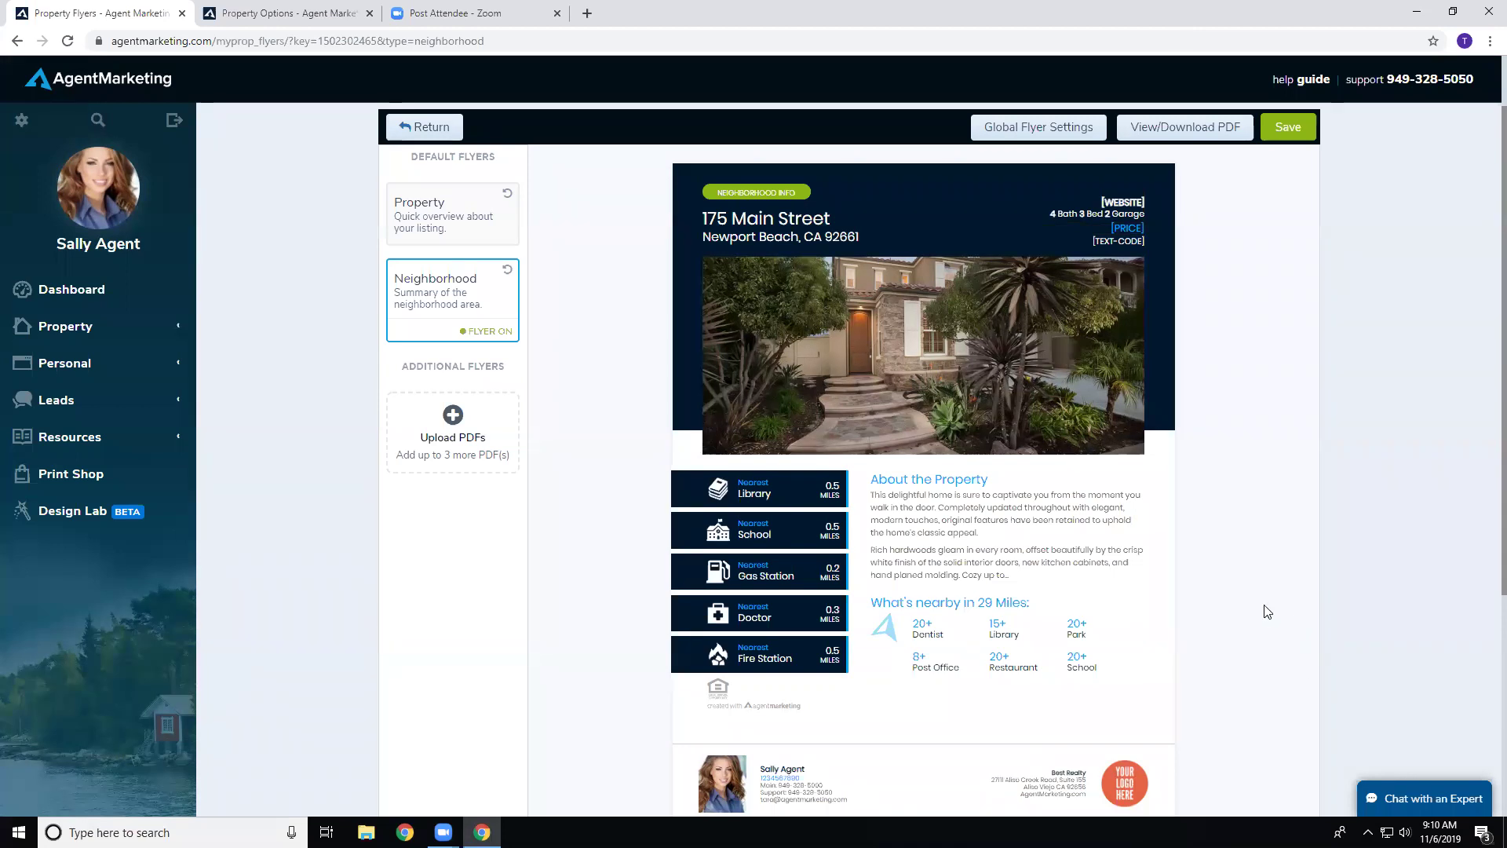
pyautogui.scroll(-1, 1262, 605)
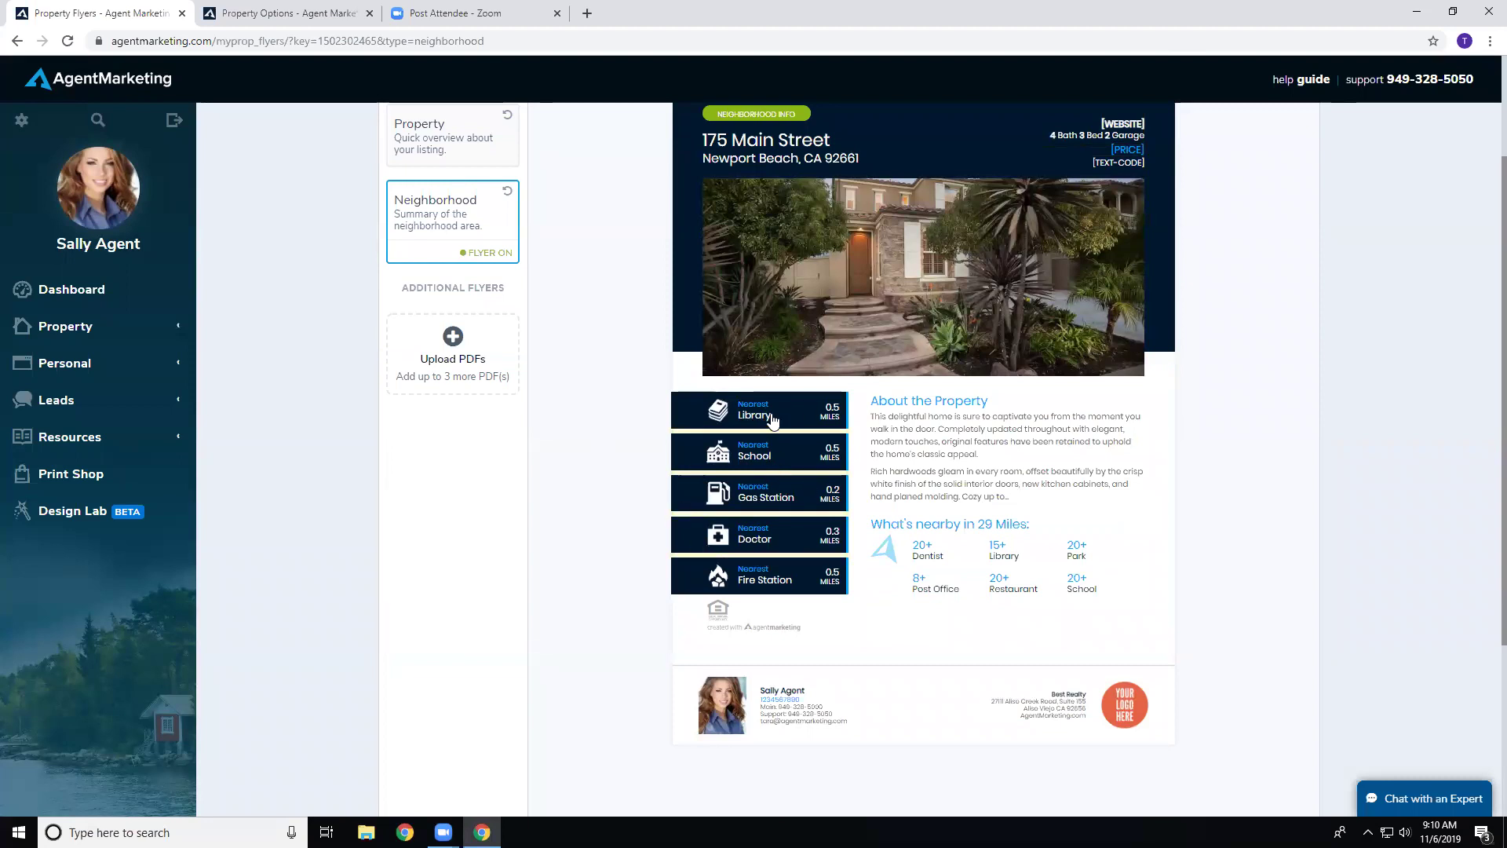
pyautogui.click(770, 511)
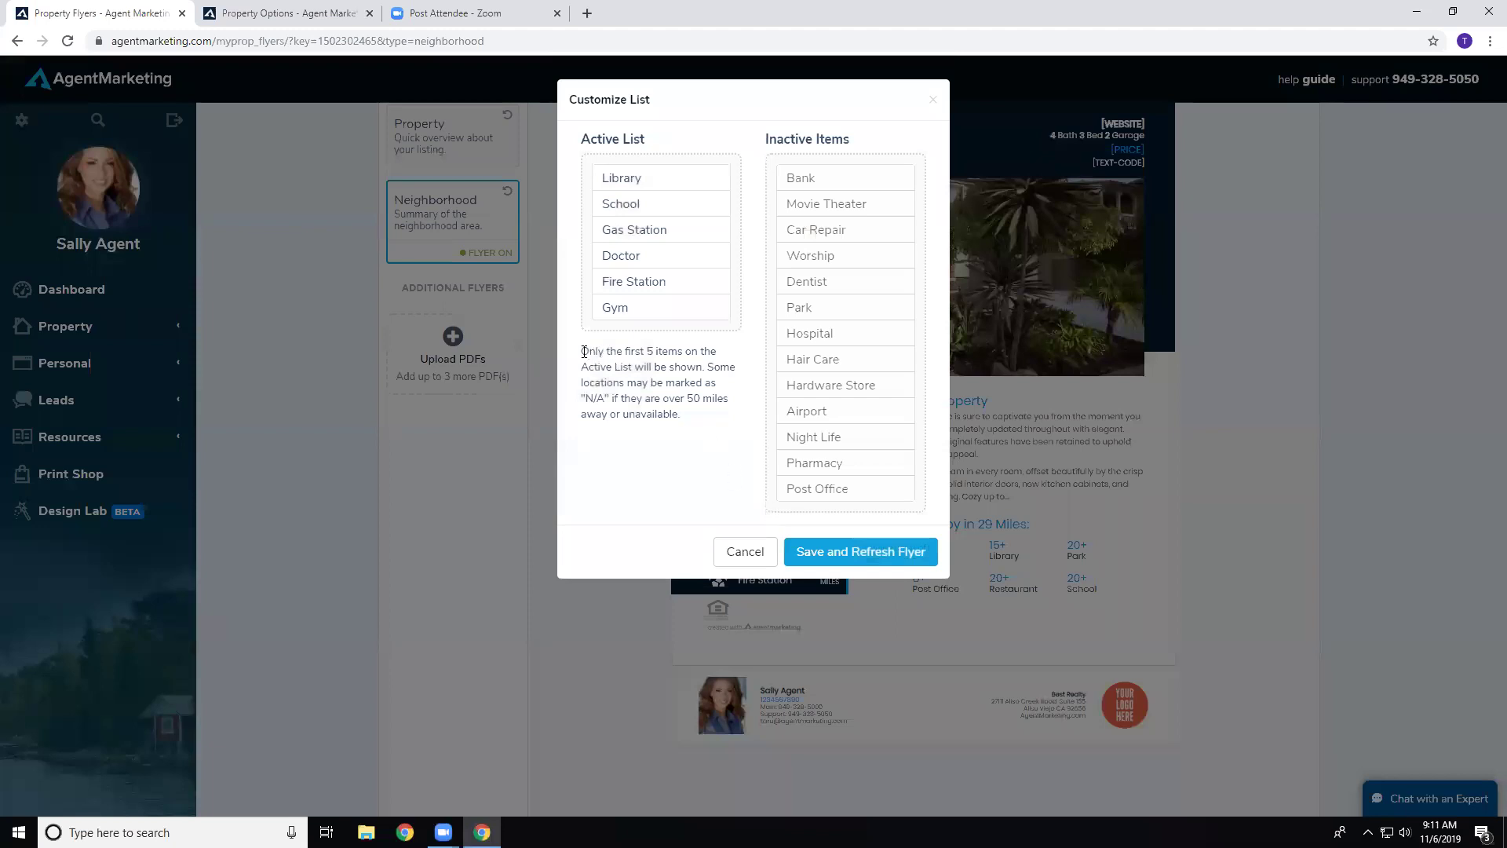
pyautogui.moveTo(582, 351); pyautogui.dragTo(708, 366)
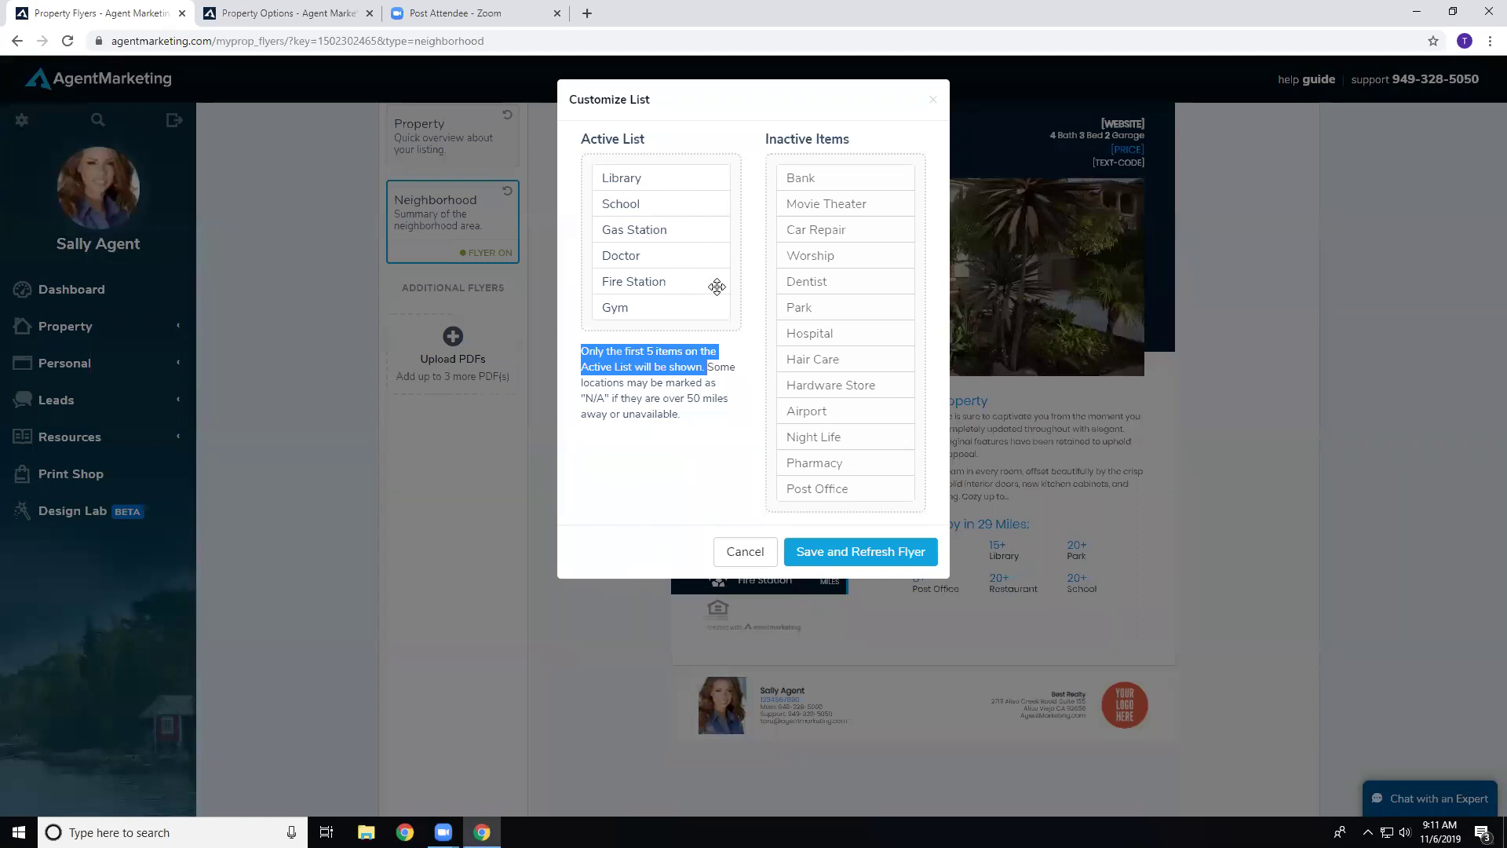
# Step: Replace Fire Station with Gym as the fifth active nearest place, then save and refresh the flyer
pyautogui.moveTo(609, 311); pyautogui.dragTo(806, 308)
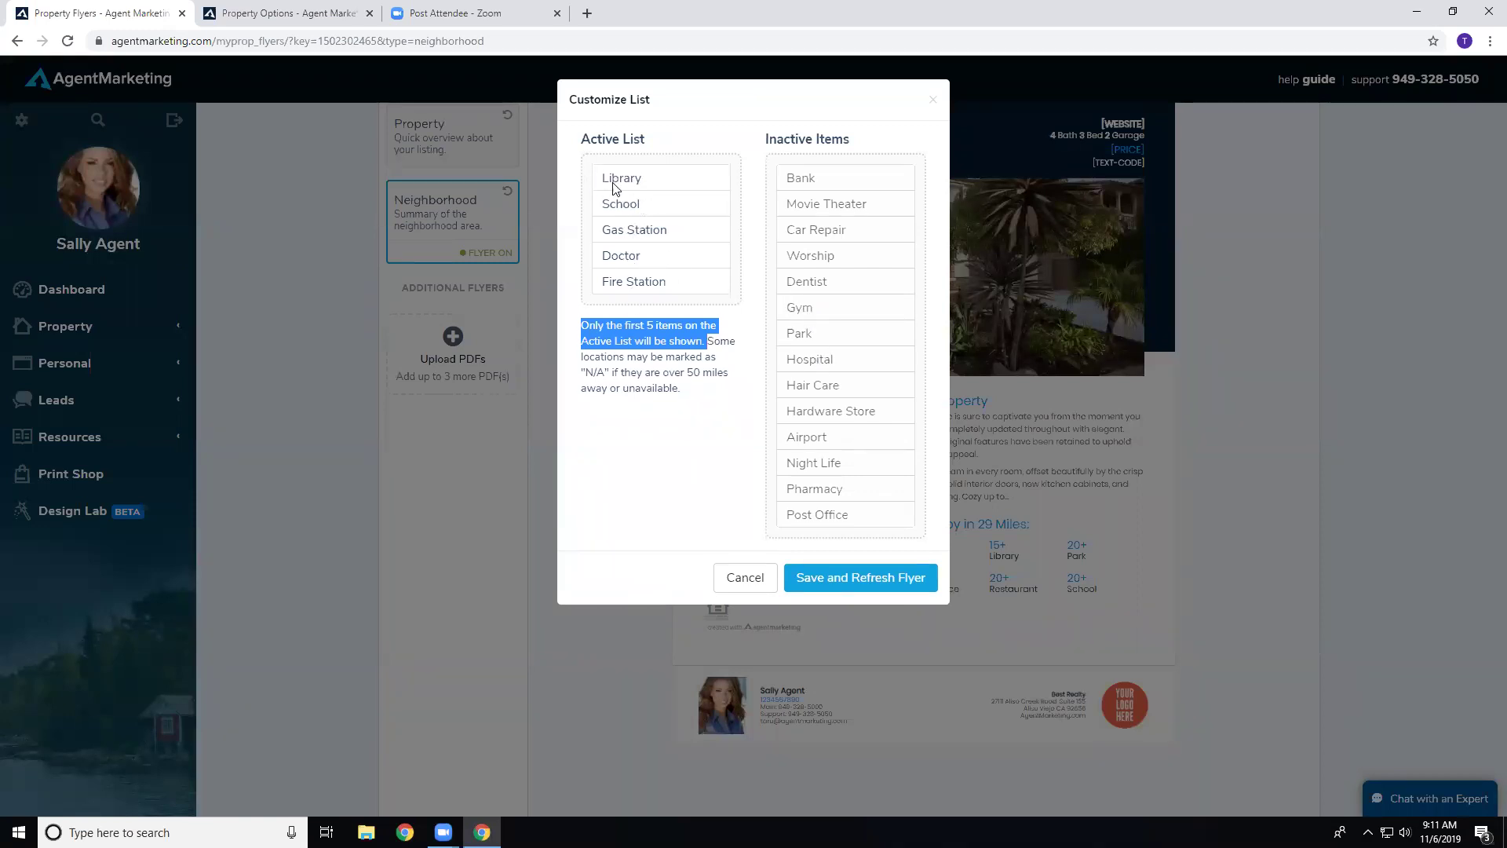
pyautogui.moveTo(628, 284); pyautogui.dragTo(813, 287)
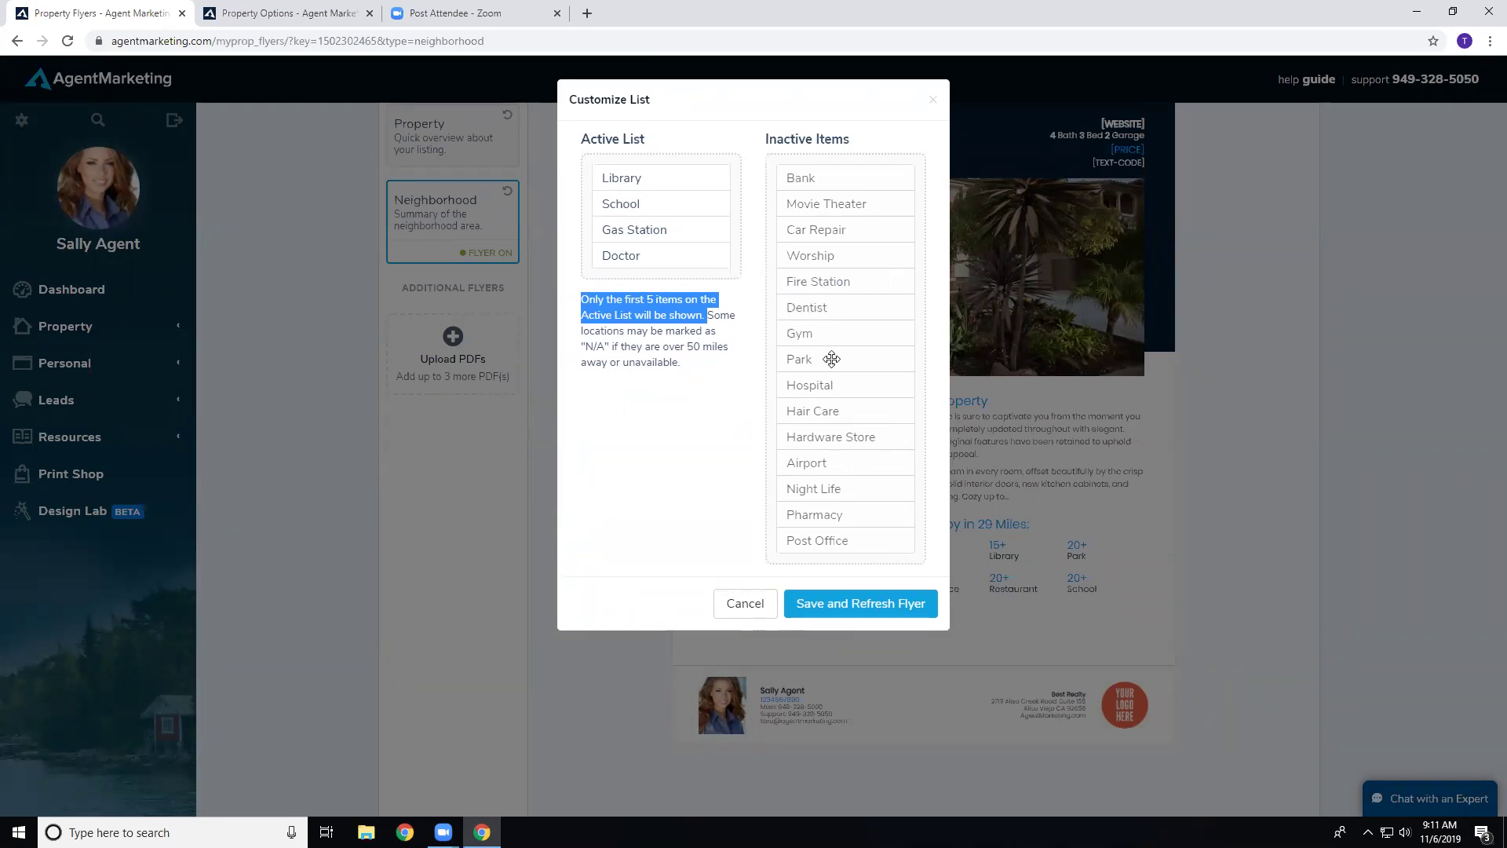
pyautogui.moveTo(833, 336); pyautogui.dragTo(657, 300)
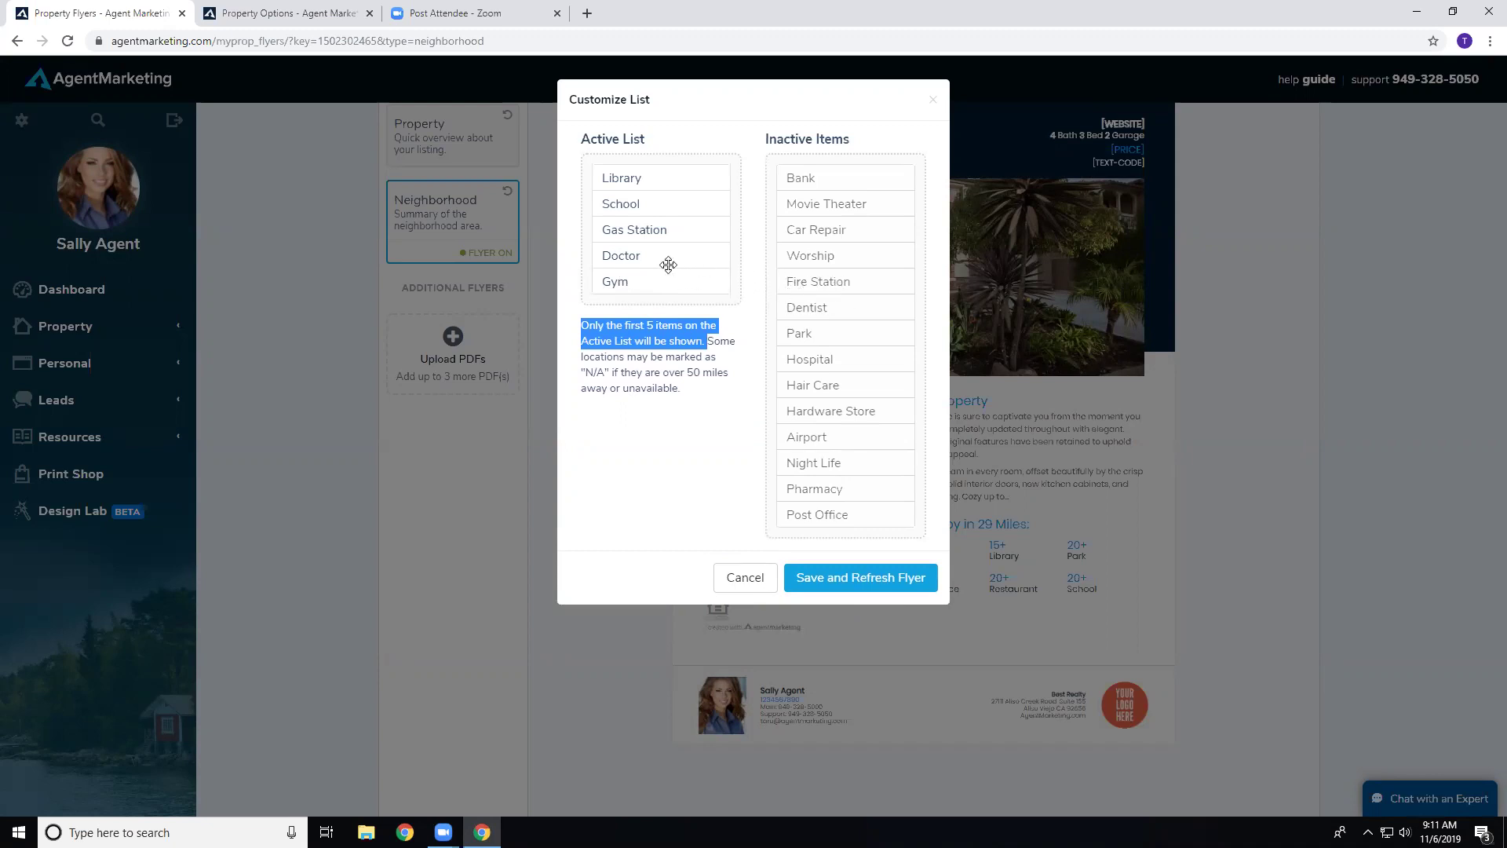
pyautogui.click(873, 584)
pyautogui.click(846, 581)
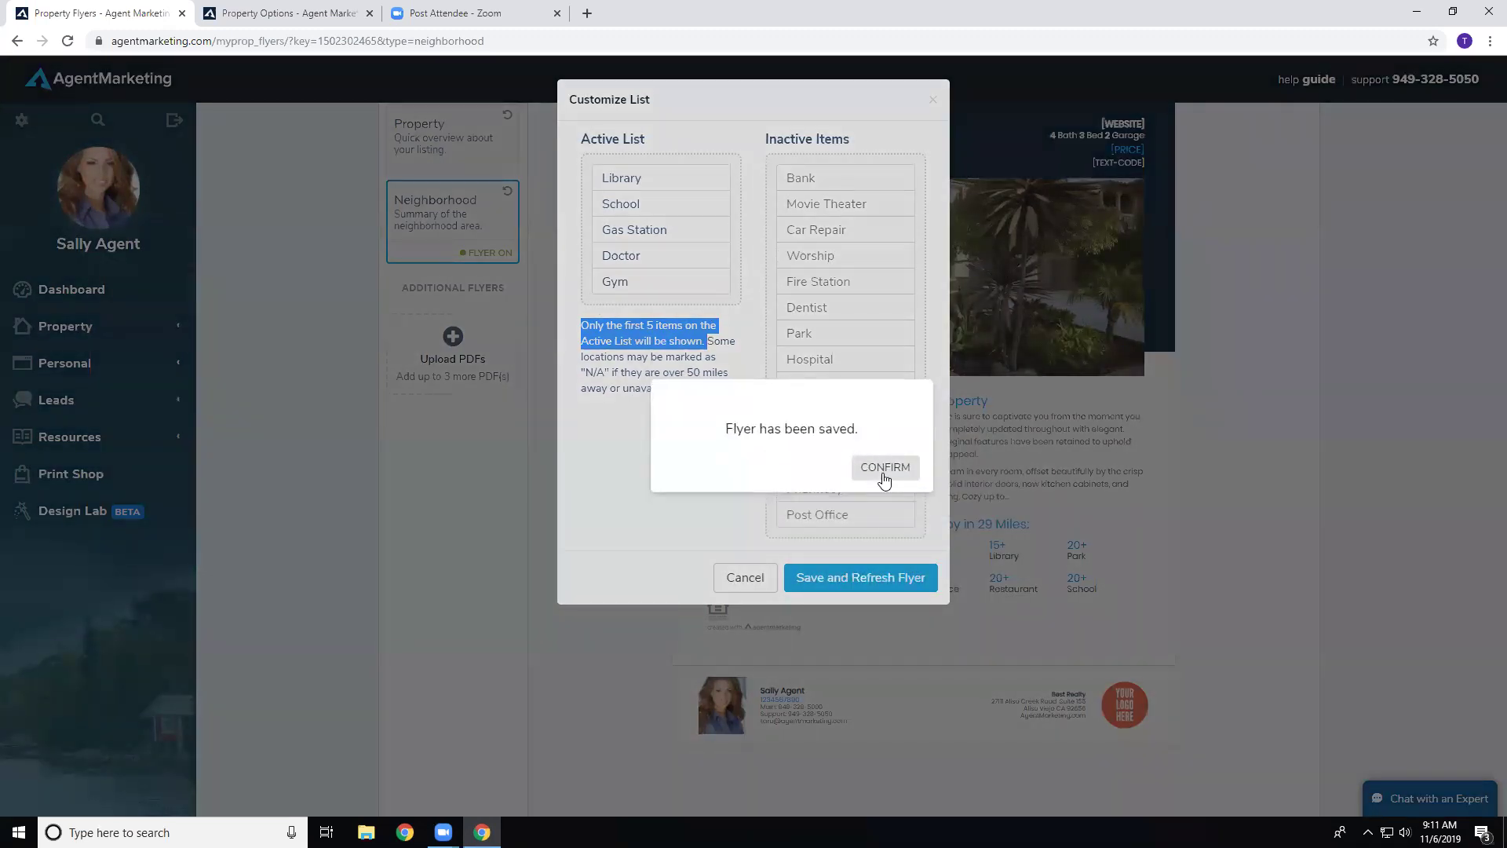
pyautogui.click(885, 467)
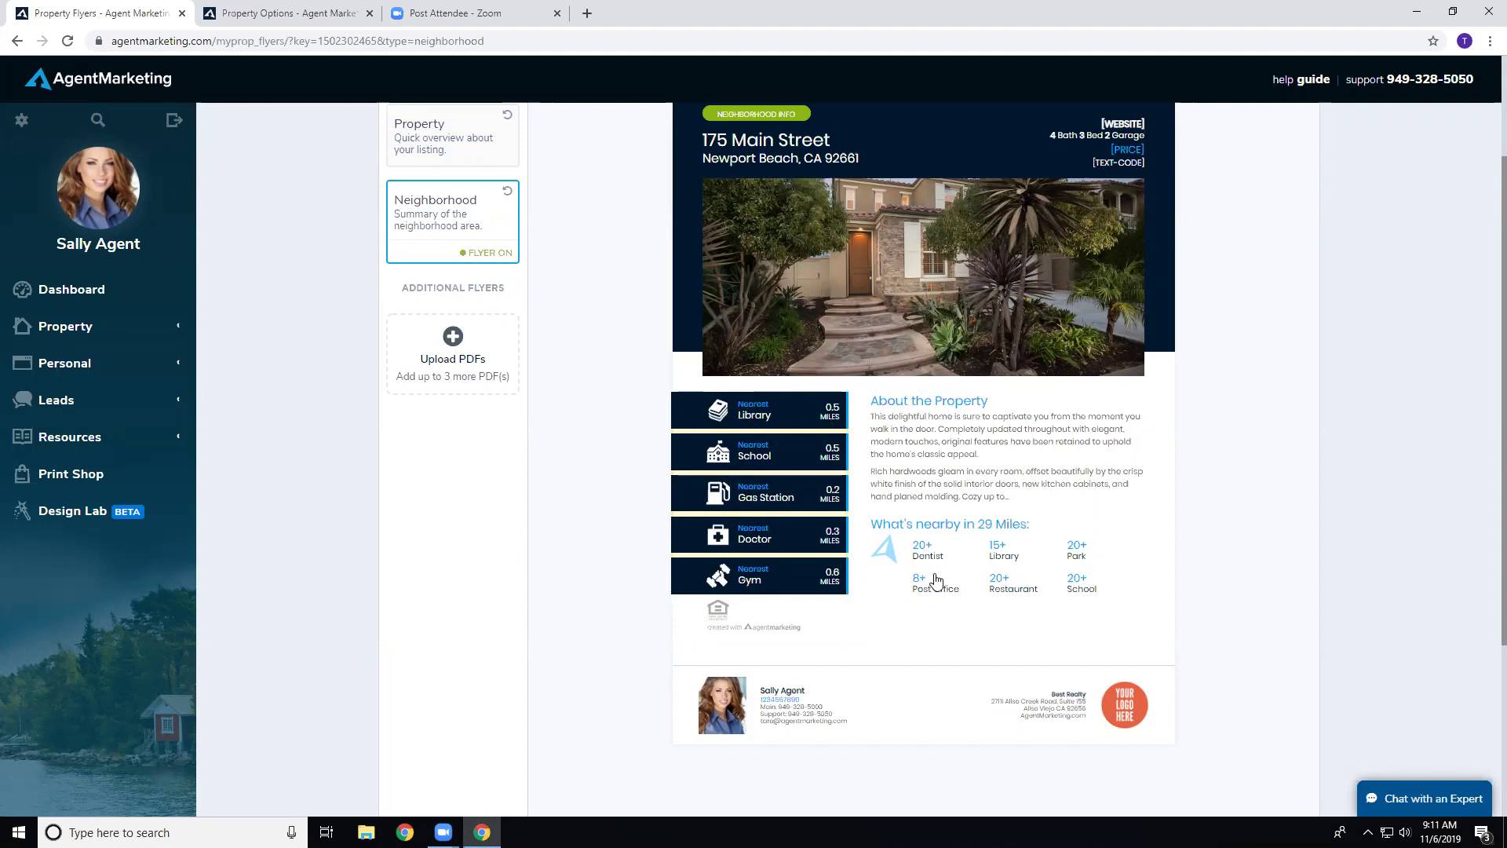
# Step: In the flyer's What's Nearby selection, replace Dentist and Post Office with Gym and Gas Station
pyautogui.click(1004, 551)
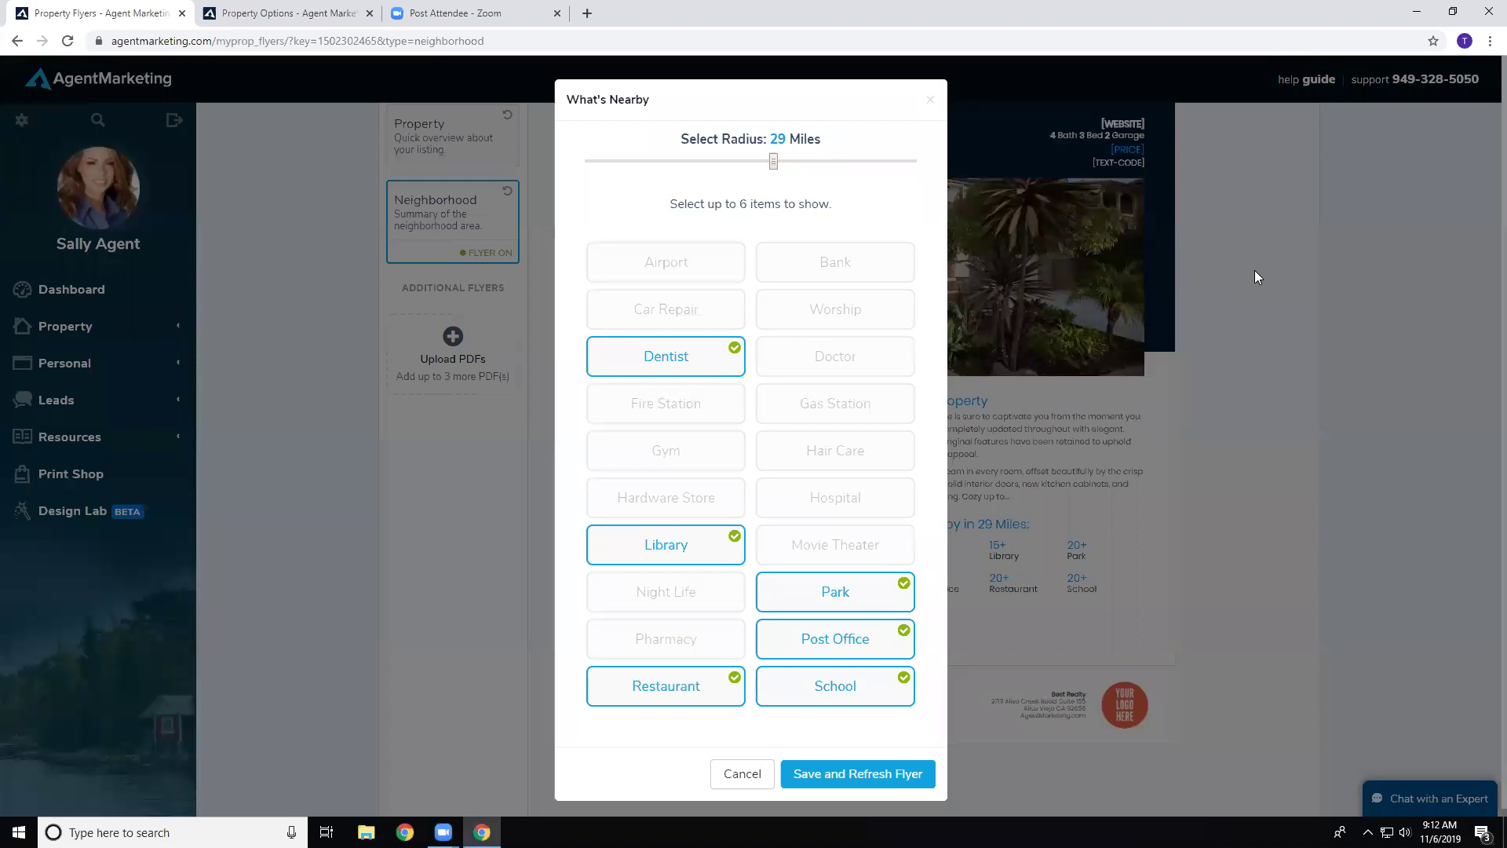
pyautogui.moveTo(666, 206); pyautogui.dragTo(833, 208)
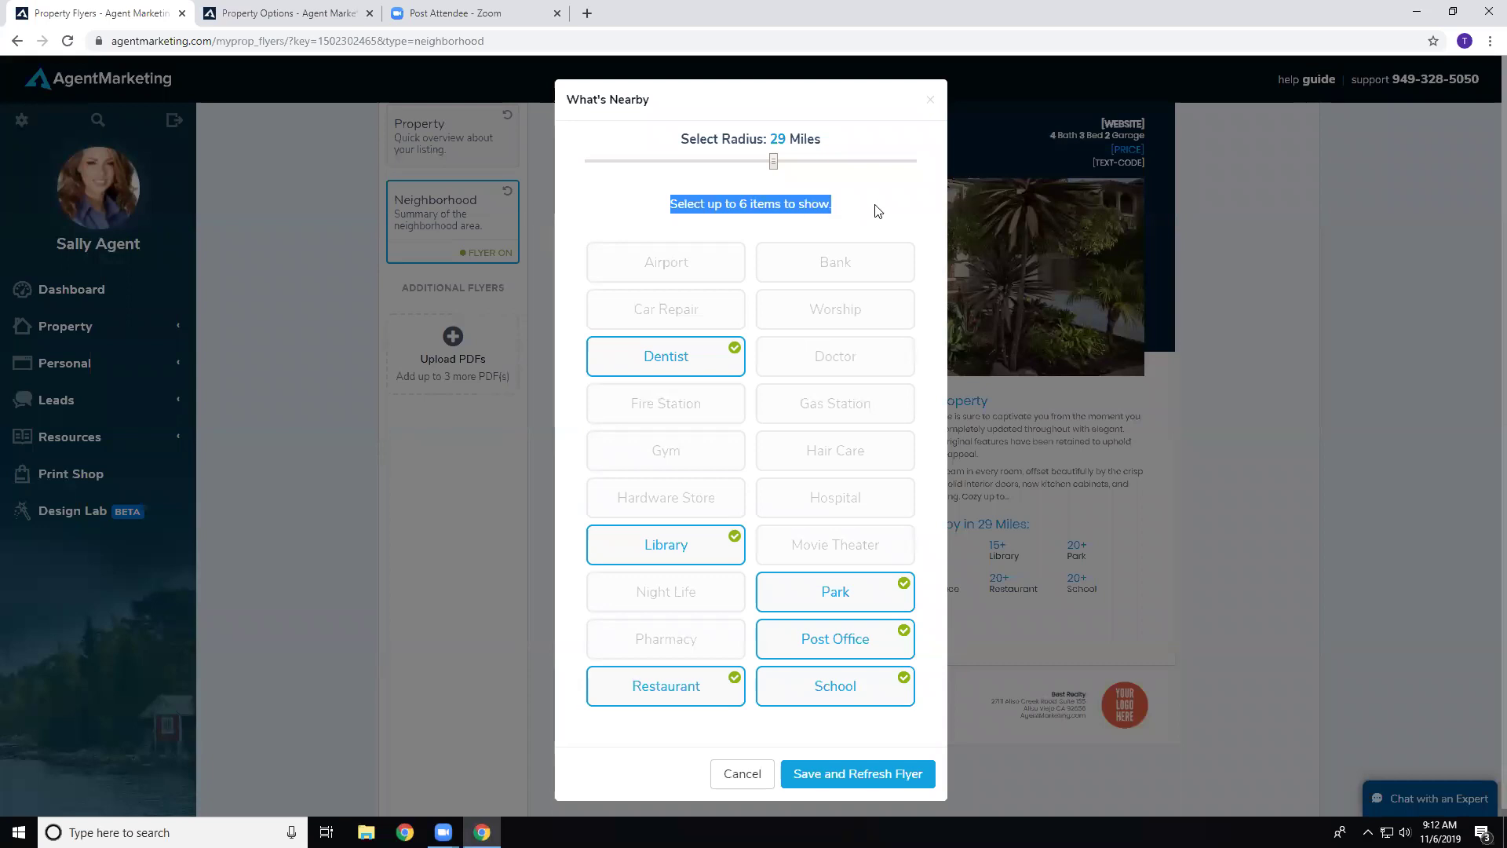
pyautogui.click(701, 357)
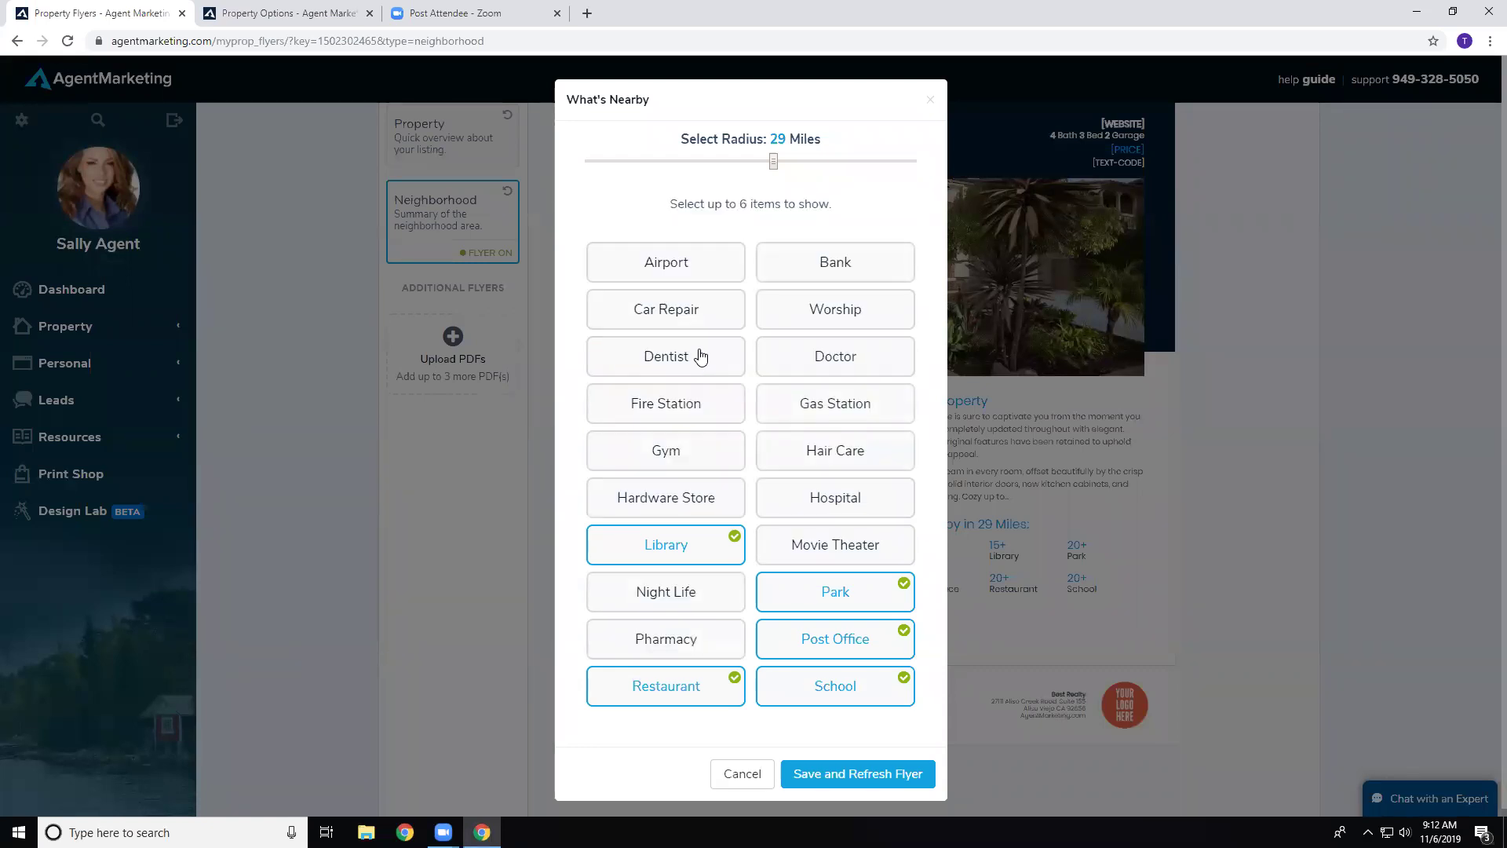
pyautogui.click(869, 635)
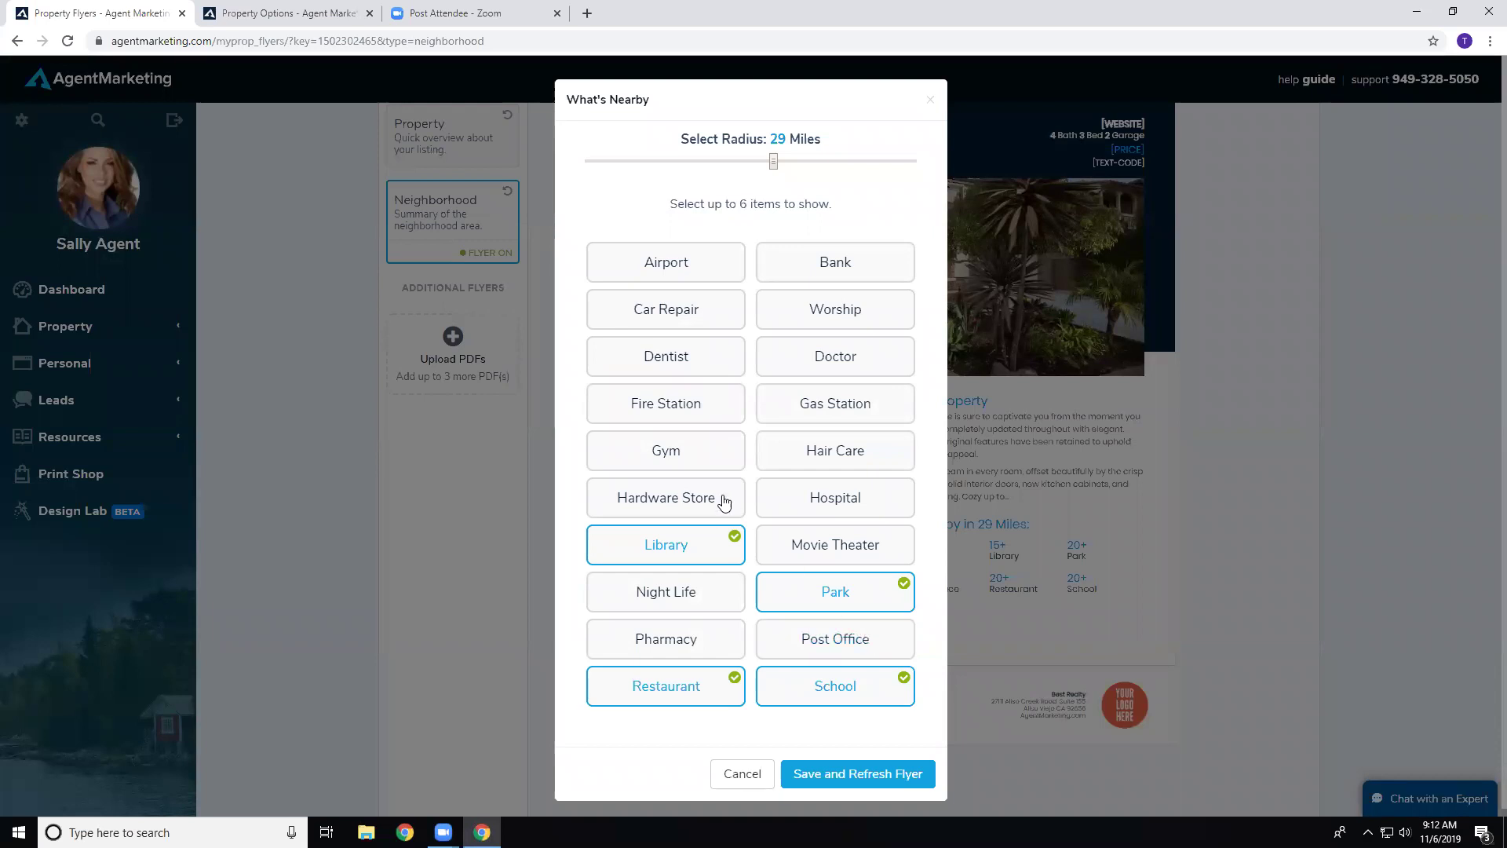
pyautogui.click(668, 447)
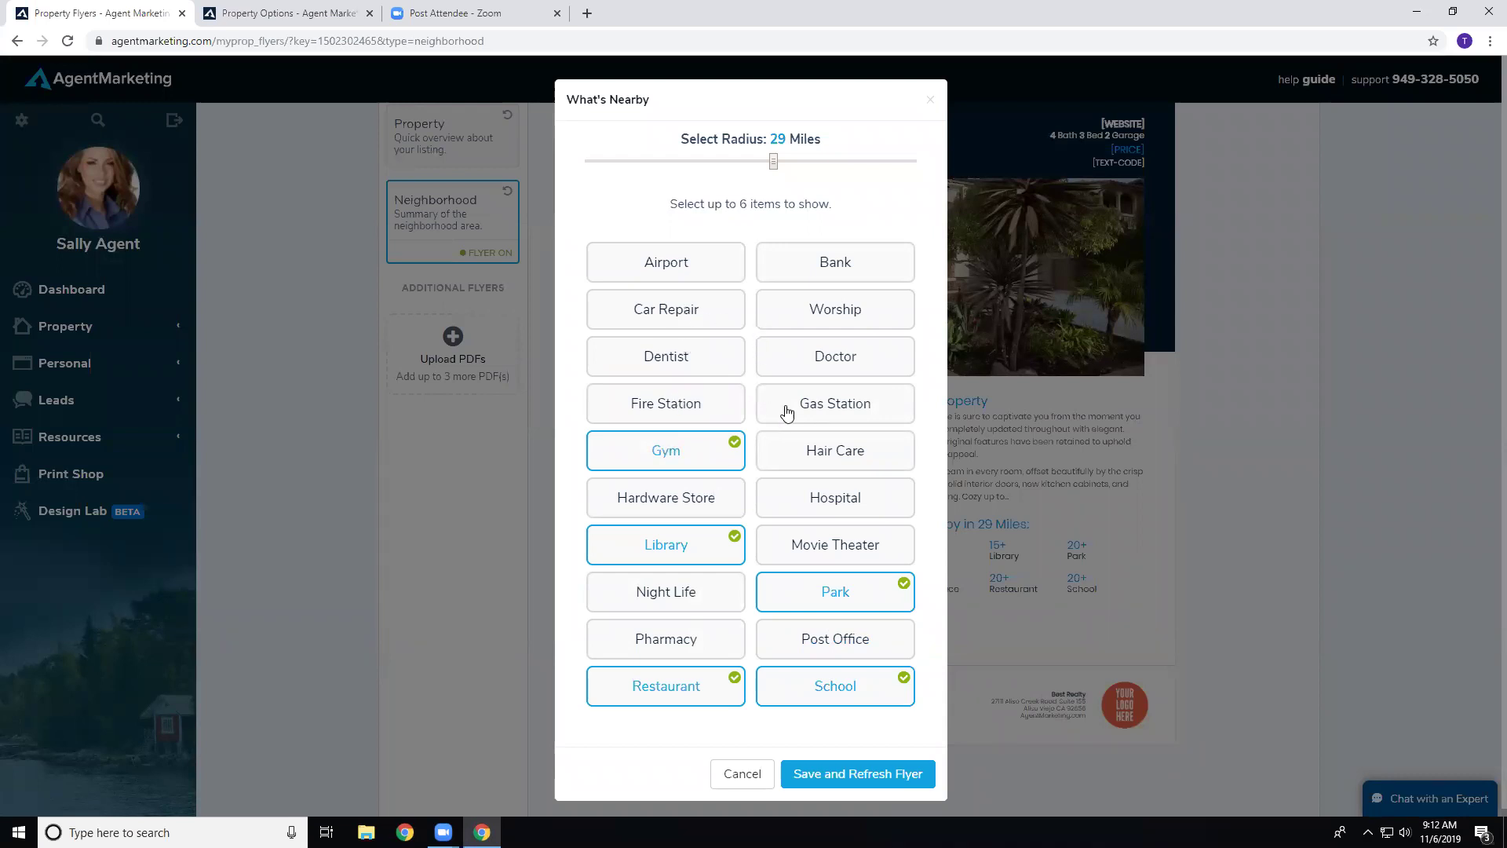
pyautogui.click(859, 405)
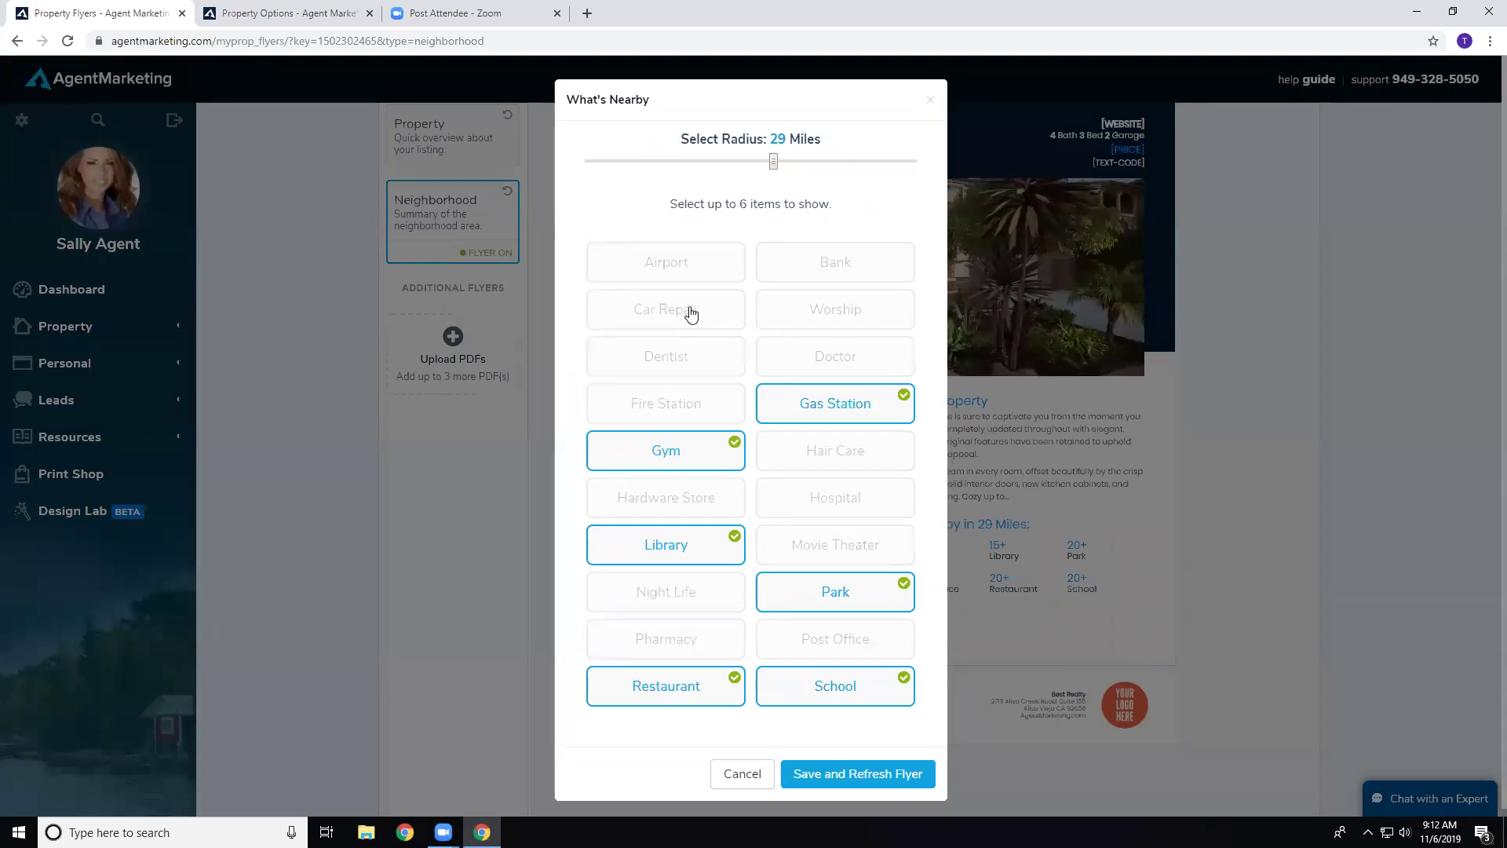
pyautogui.moveTo(846, 260); pyautogui.dragTo(845, 329)
pyautogui.click(844, 330)
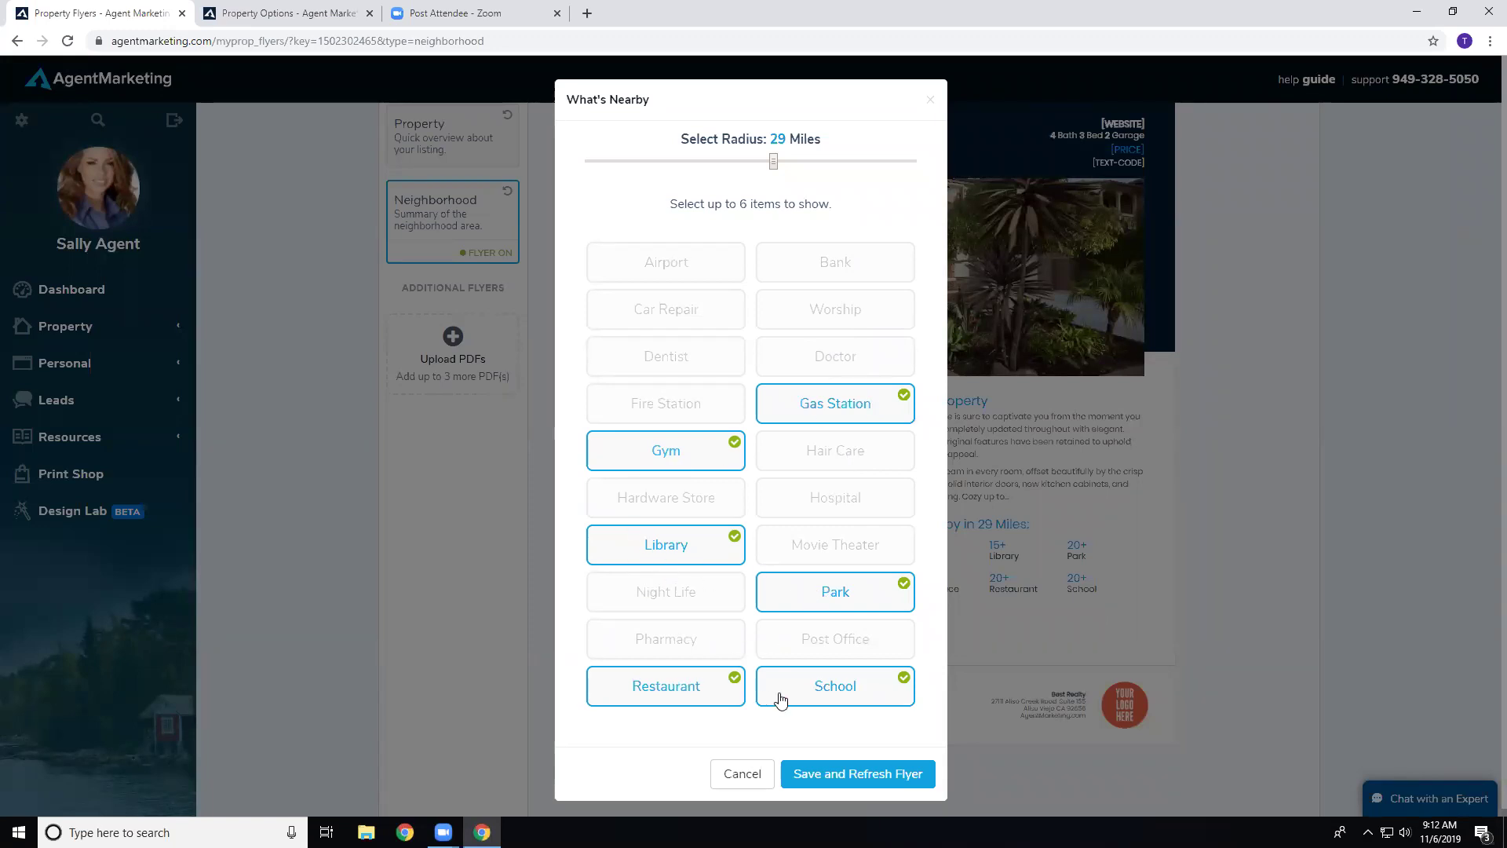
# Step: Set the What's Nearby radius to 15 miles, refresh the flyer and save it, dismissing the confirmations
pyautogui.moveTo(773, 162); pyautogui.dragTo(667, 161)
pyautogui.moveTo(683, 167)
pyautogui.mouseDown()
pyautogui.moveTo(634, 172)
pyautogui.moveTo(863, 164)
pyautogui.moveTo(681, 163)
pyautogui.mouseUp()
pyautogui.click(865, 777)
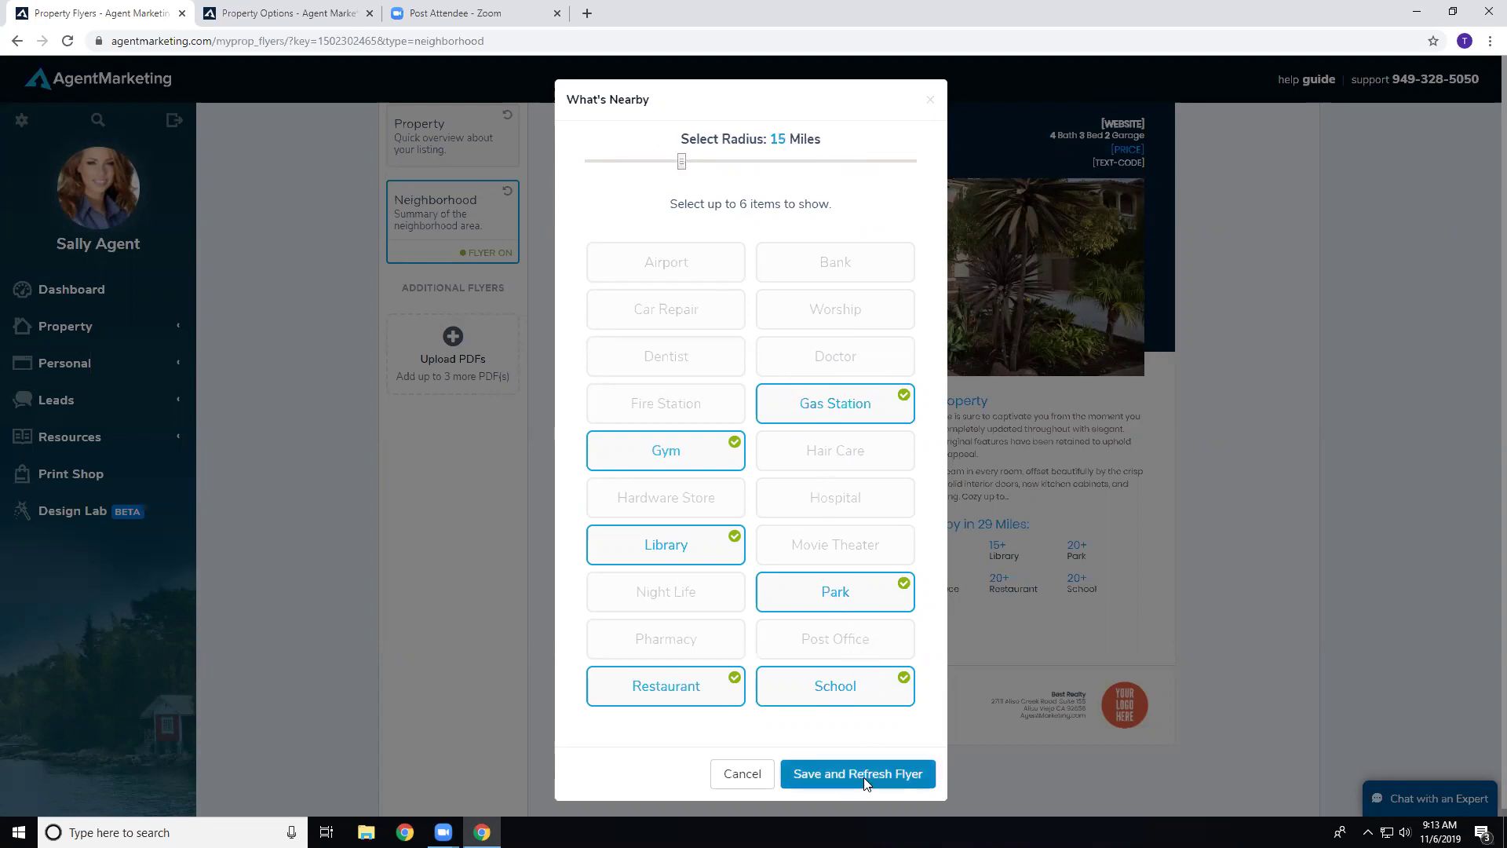
pyautogui.click(884, 469)
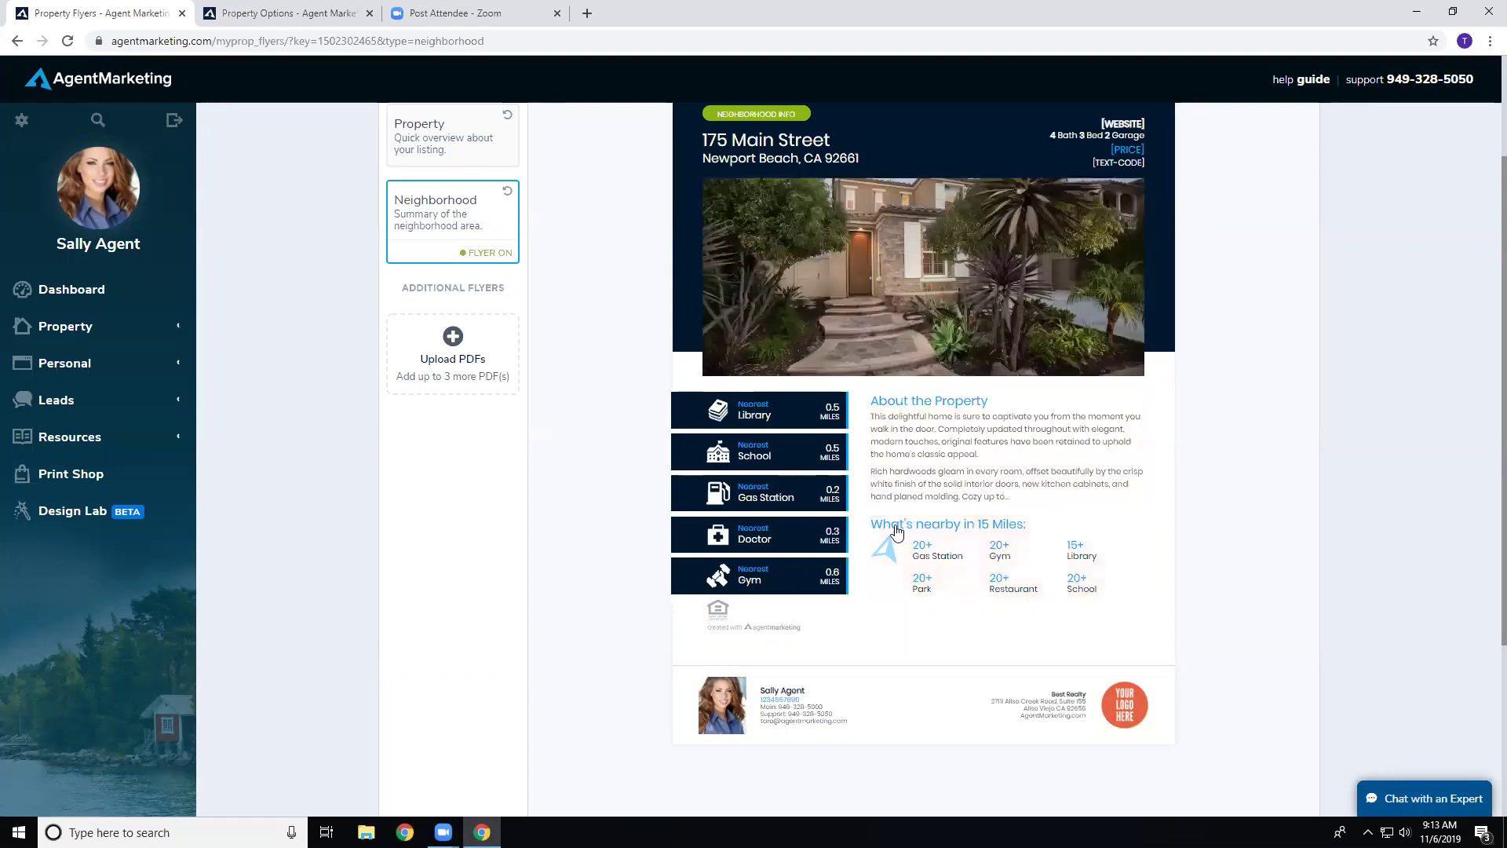
pyautogui.scroll(2, 1251, 467)
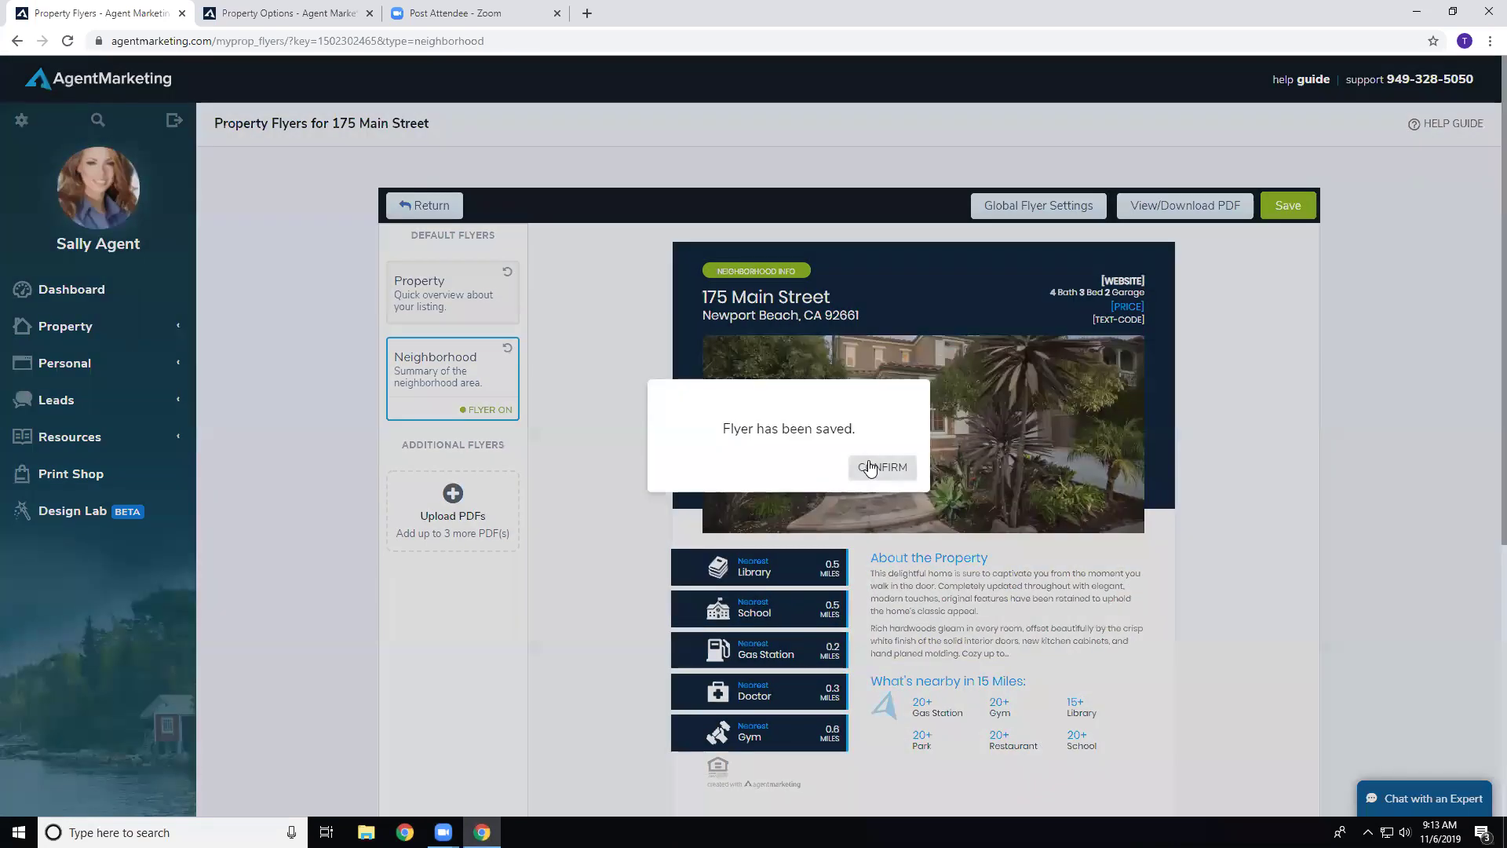
pyautogui.click(895, 463)
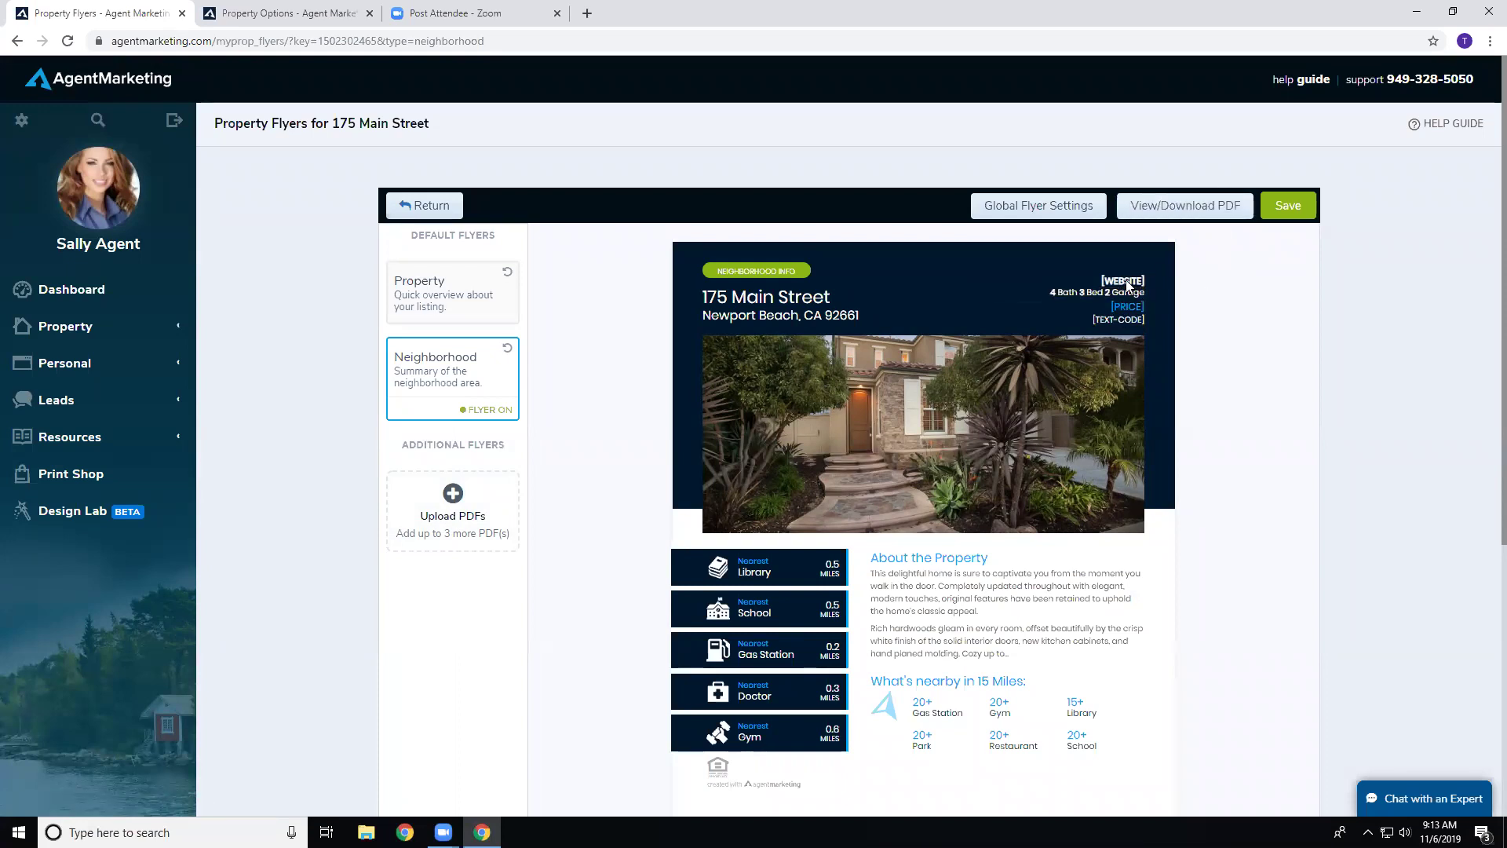
# Step: Open the published flyers for 175 Main Street and examine the property flyer's price, website address and text code
pyautogui.click(1201, 212)
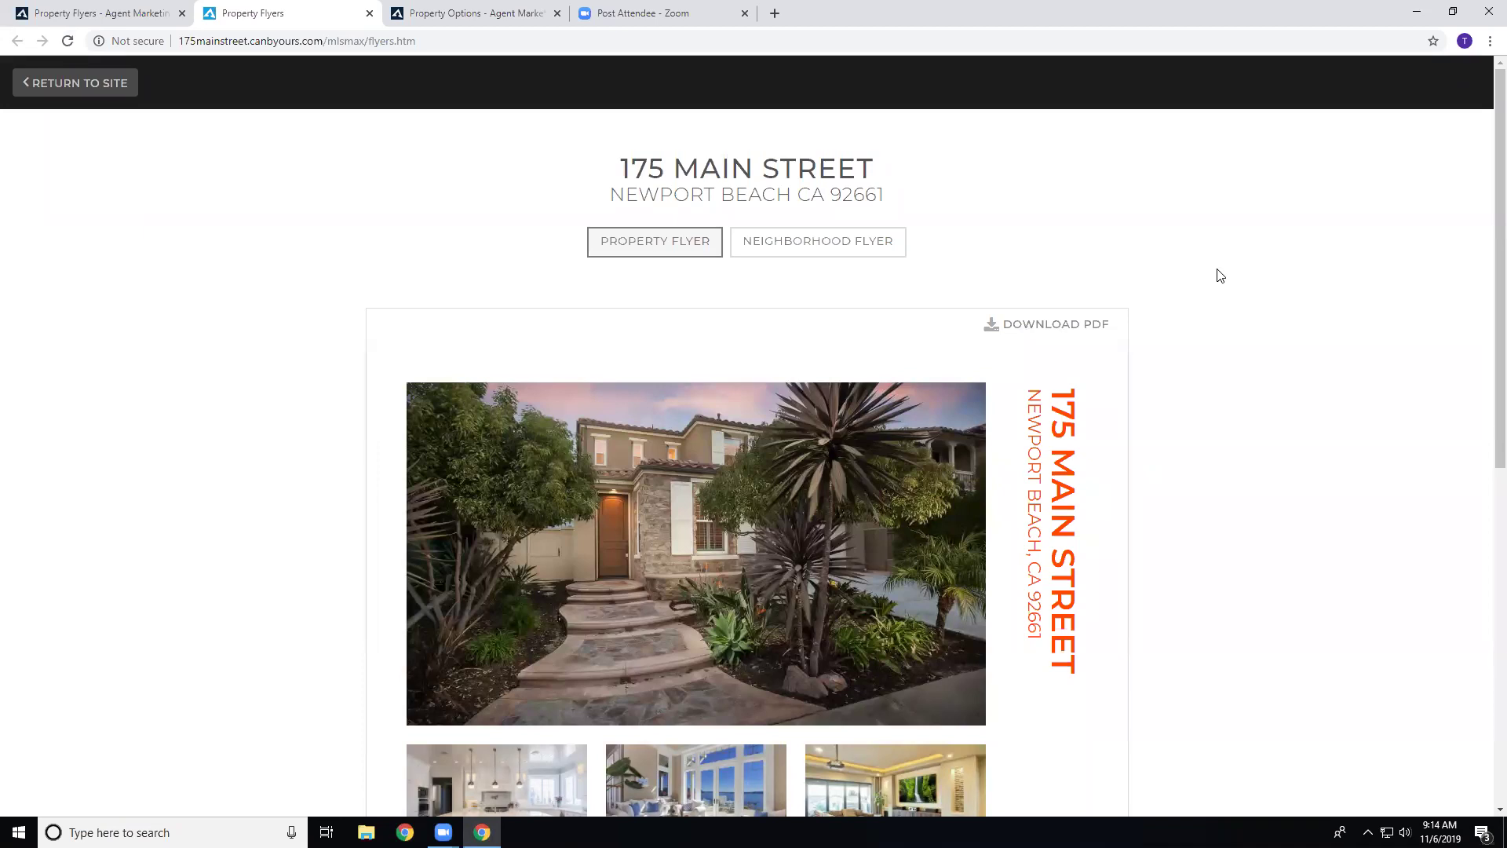
pyautogui.scroll(-6, 1220, 275)
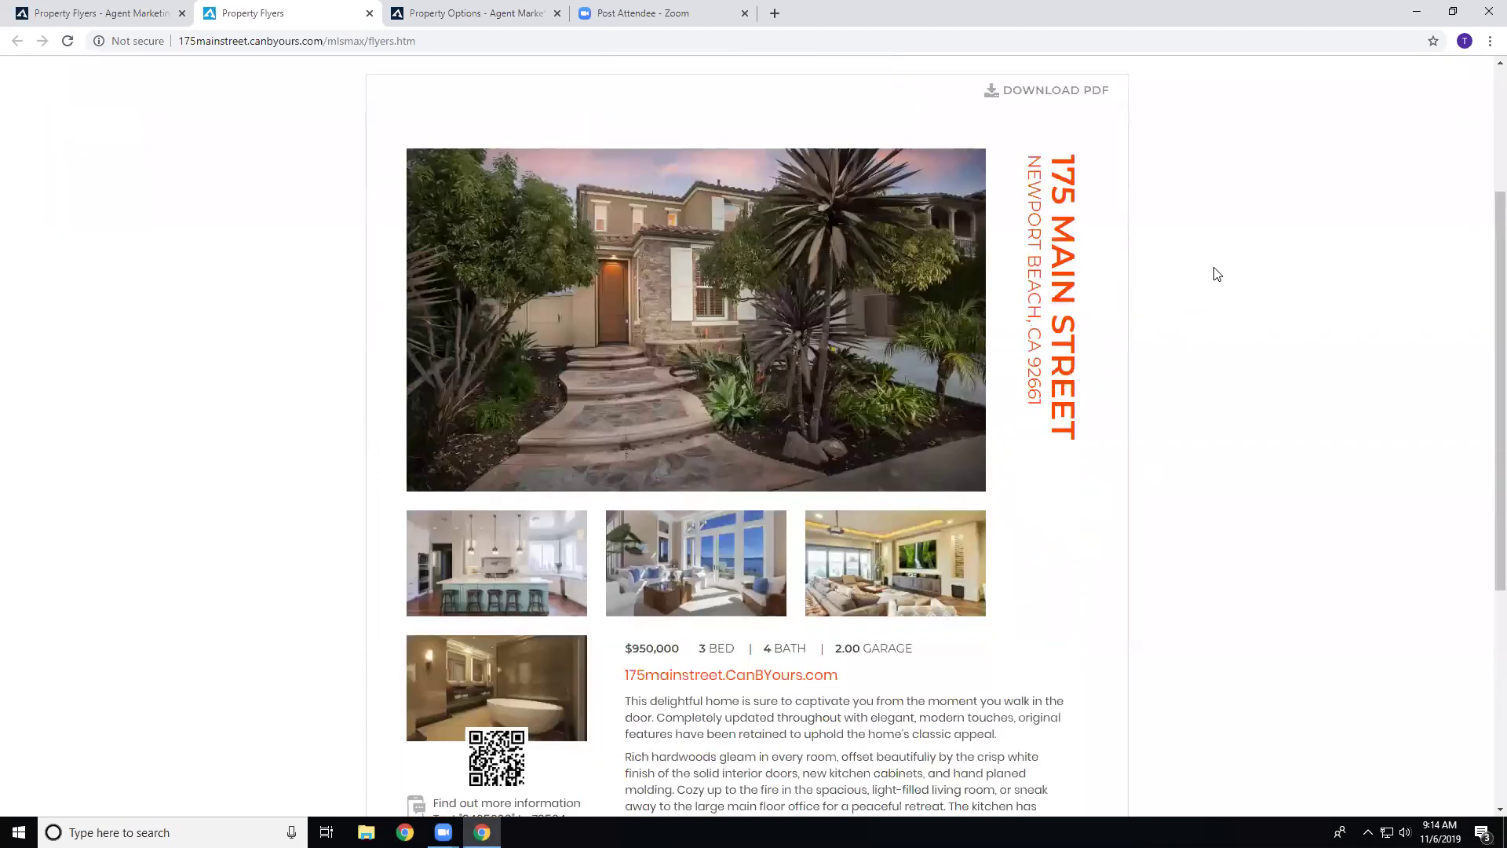
pyautogui.scroll(-2, 1185, 546)
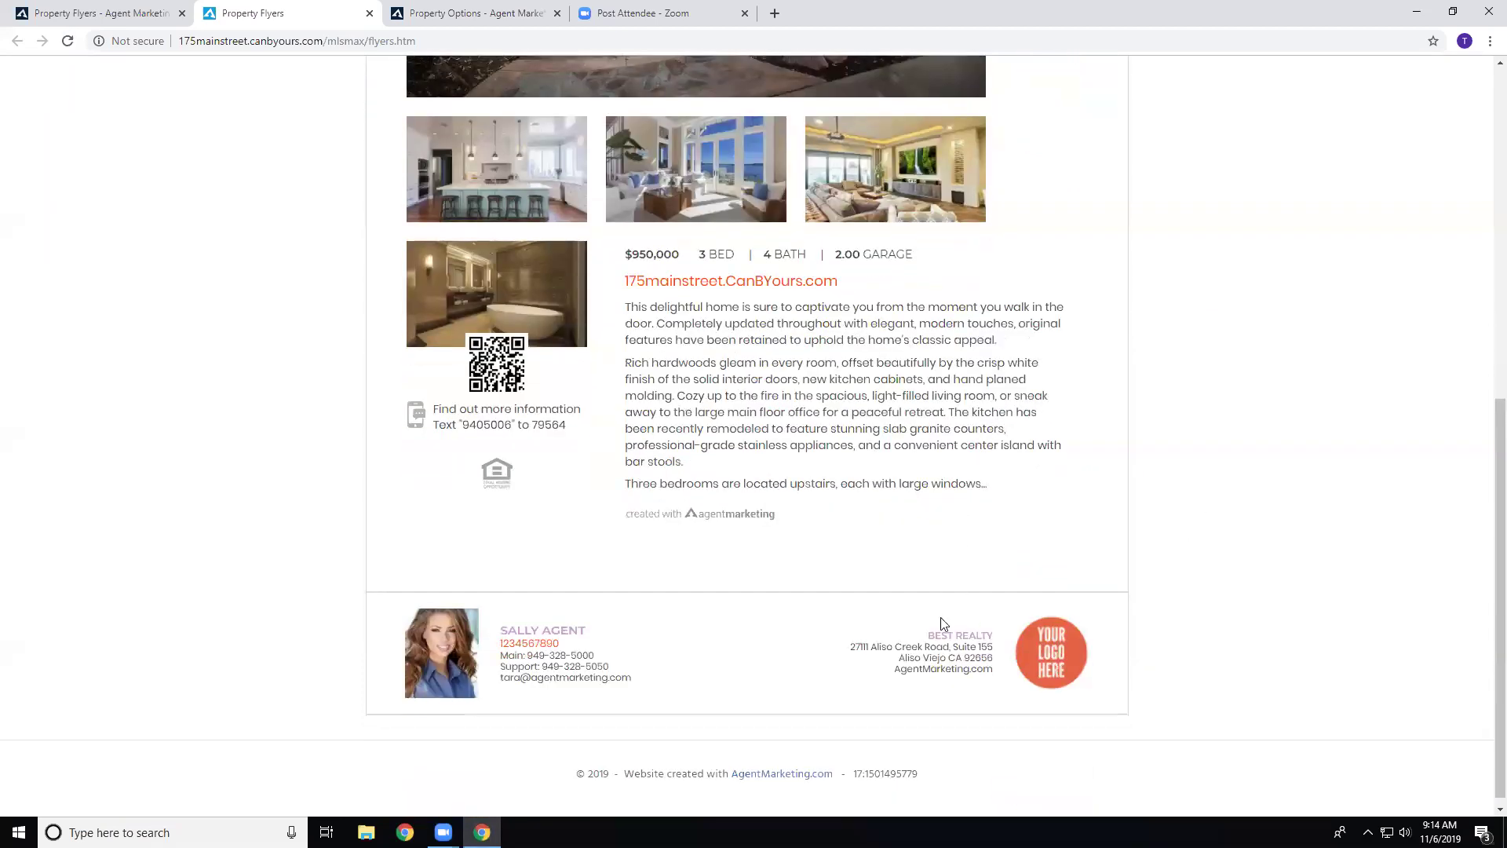
pyautogui.scroll(1, 1211, 500)
pyautogui.scroll(5, 1211, 500)
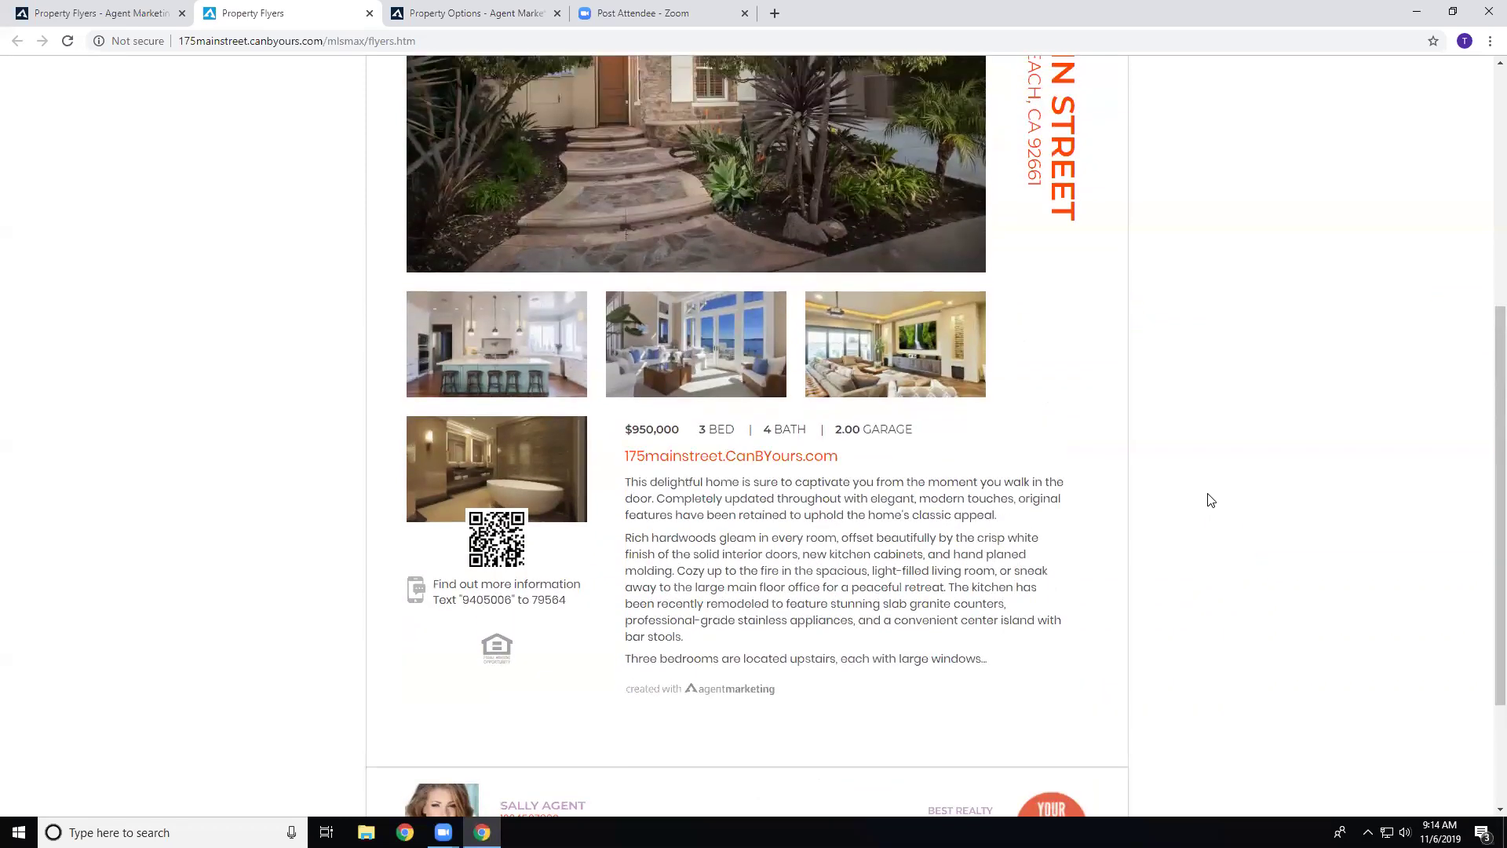
pyautogui.scroll(1, 1212, 500)
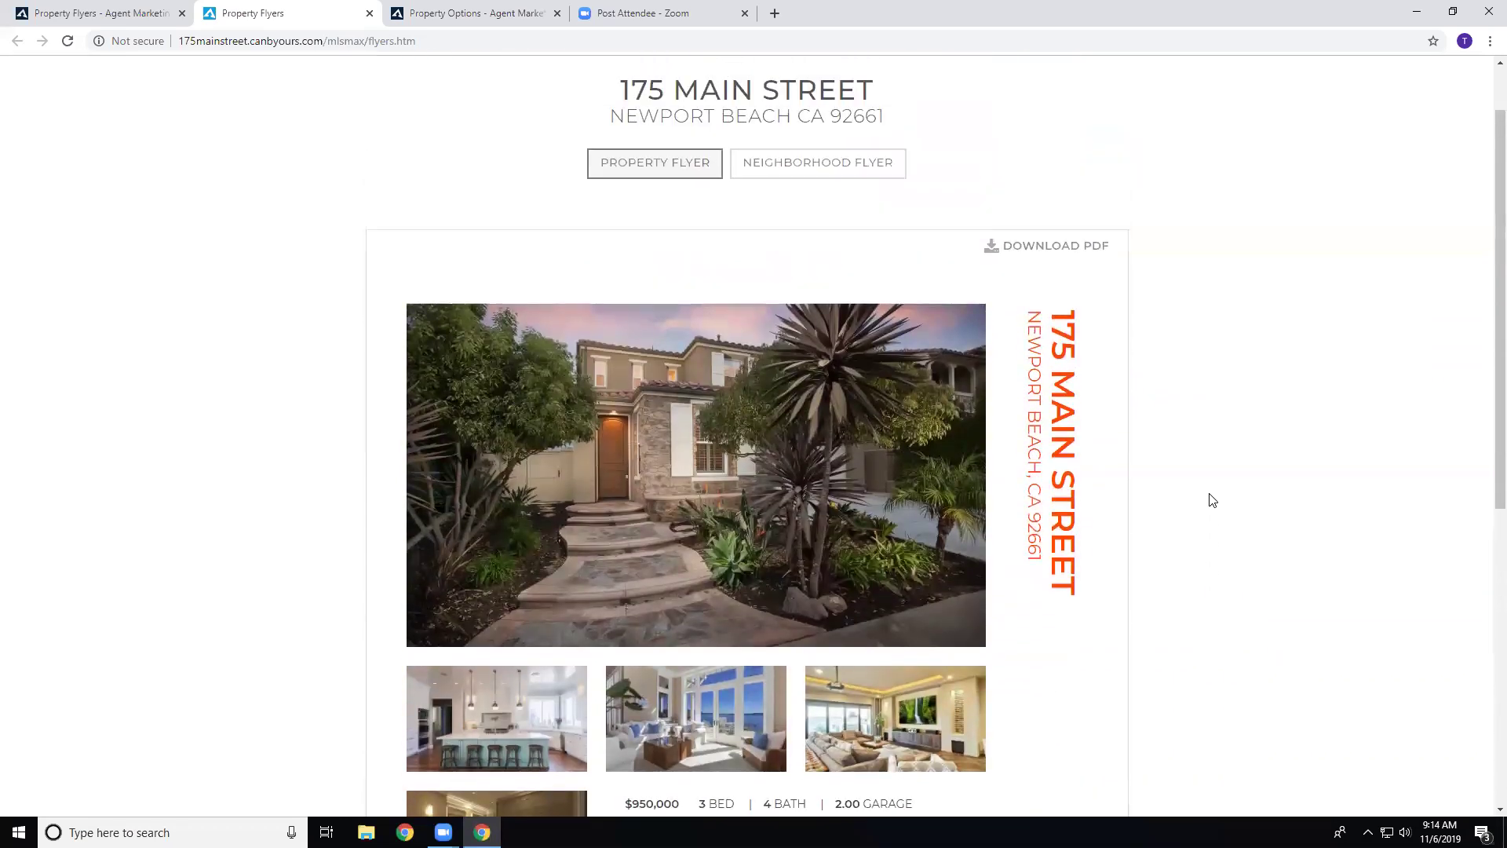
pyautogui.scroll(-4, 1209, 503)
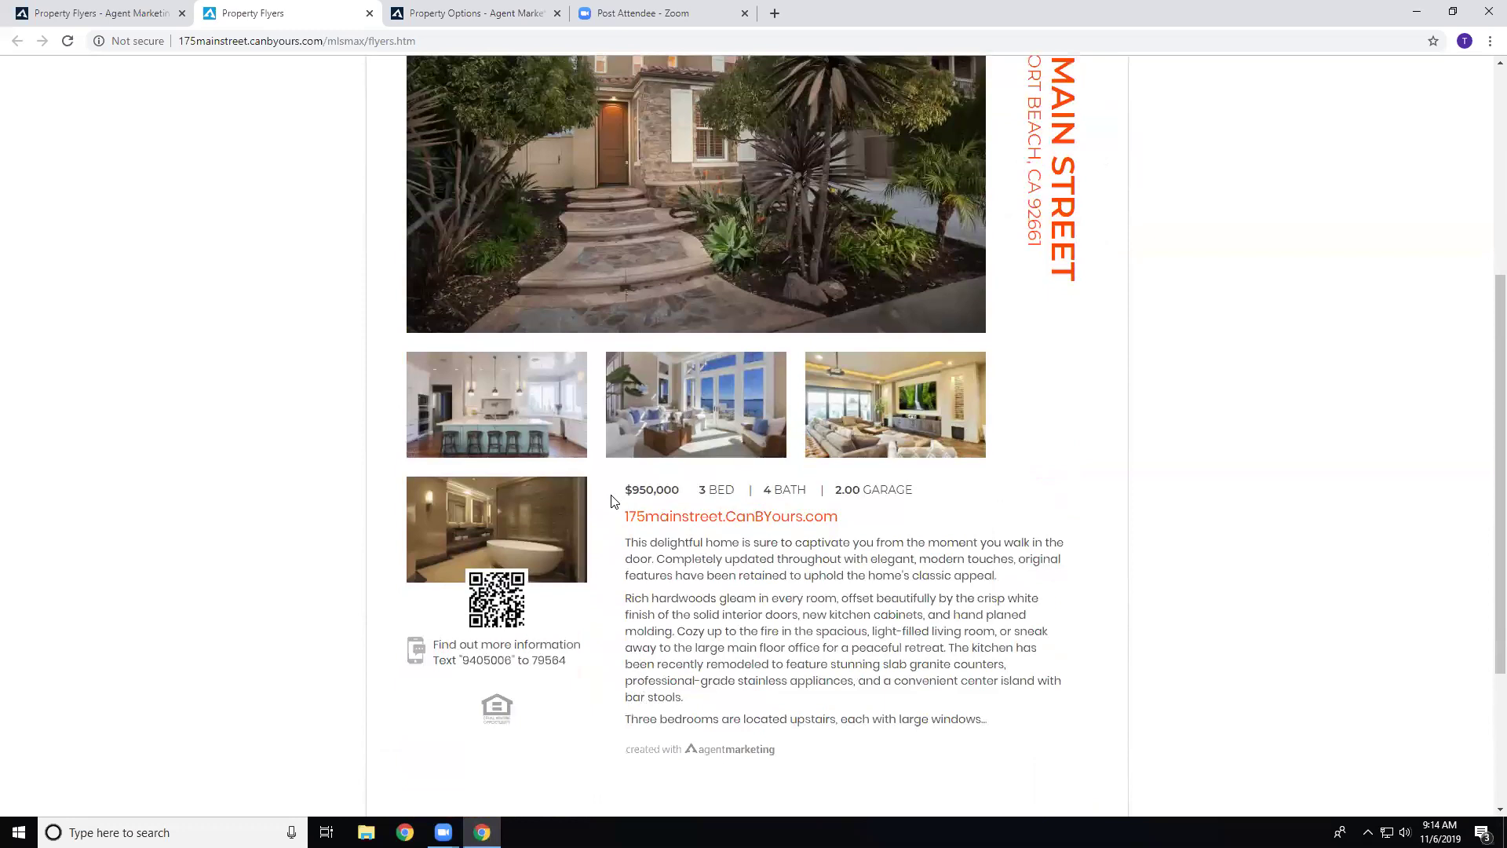
pyautogui.moveTo(625, 489); pyautogui.dragTo(842, 518)
pyautogui.moveTo(462, 660); pyautogui.dragTo(511, 660)
pyautogui.scroll(4, 1174, 502)
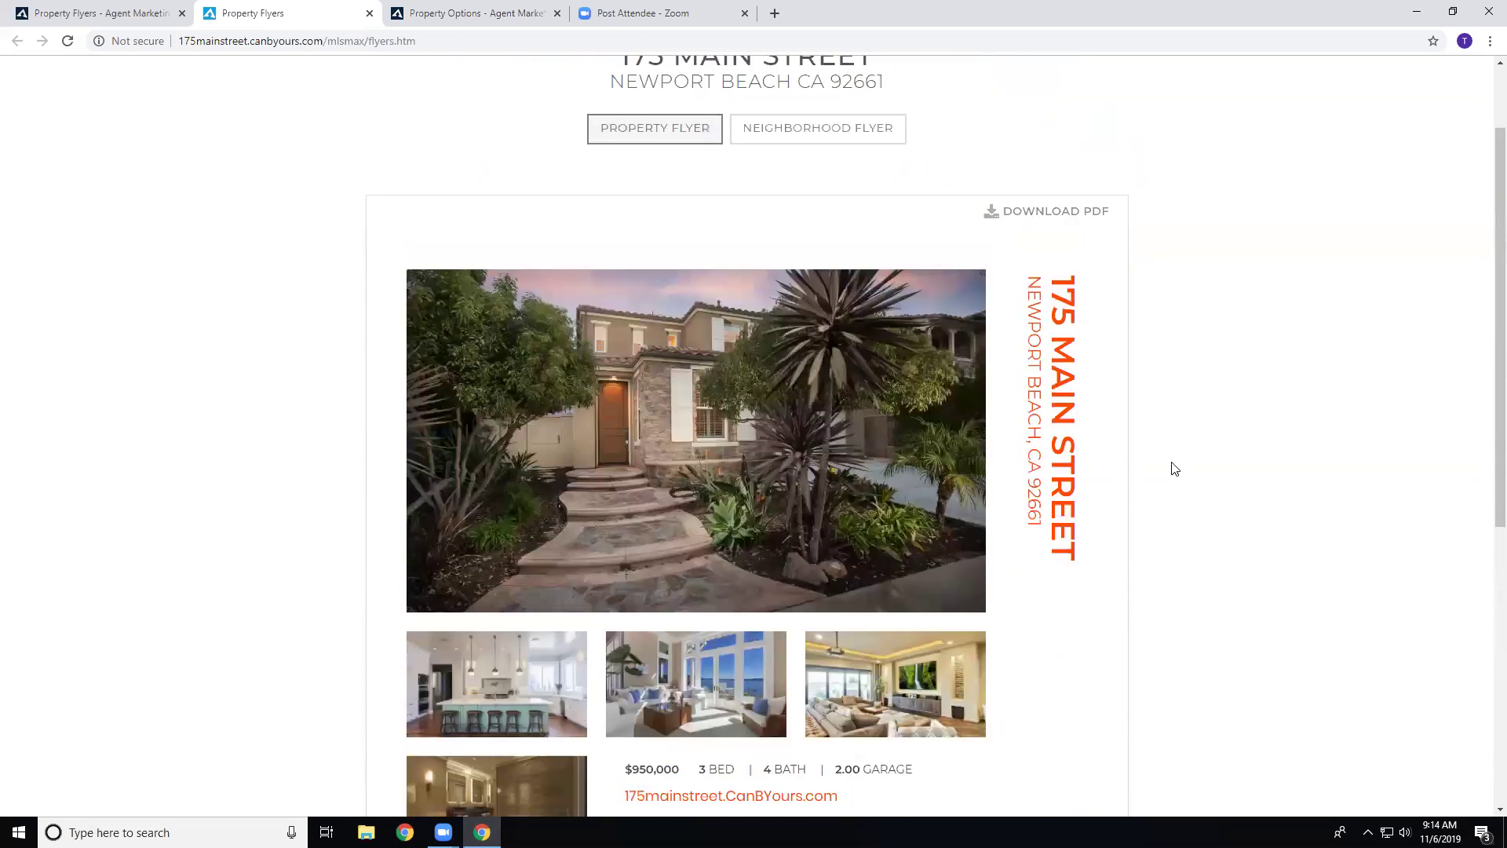
# Step: View the published neighborhood flyer and compare its website, price and text-code details with the placeholders in the flyer editor
pyautogui.click(838, 169)
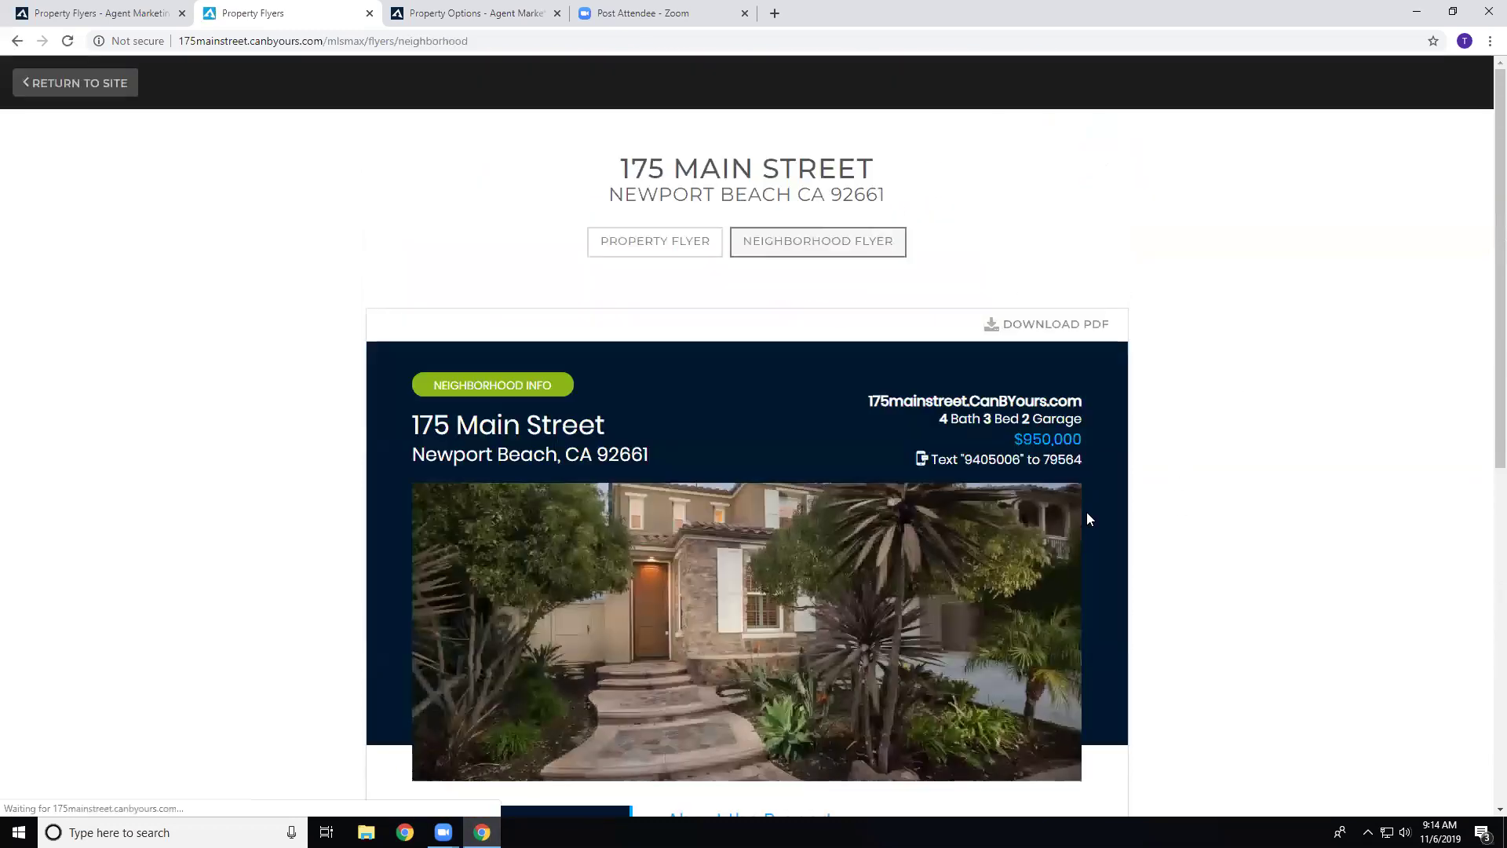
pyautogui.moveTo(1095, 403); pyautogui.dragTo(1024, 406)
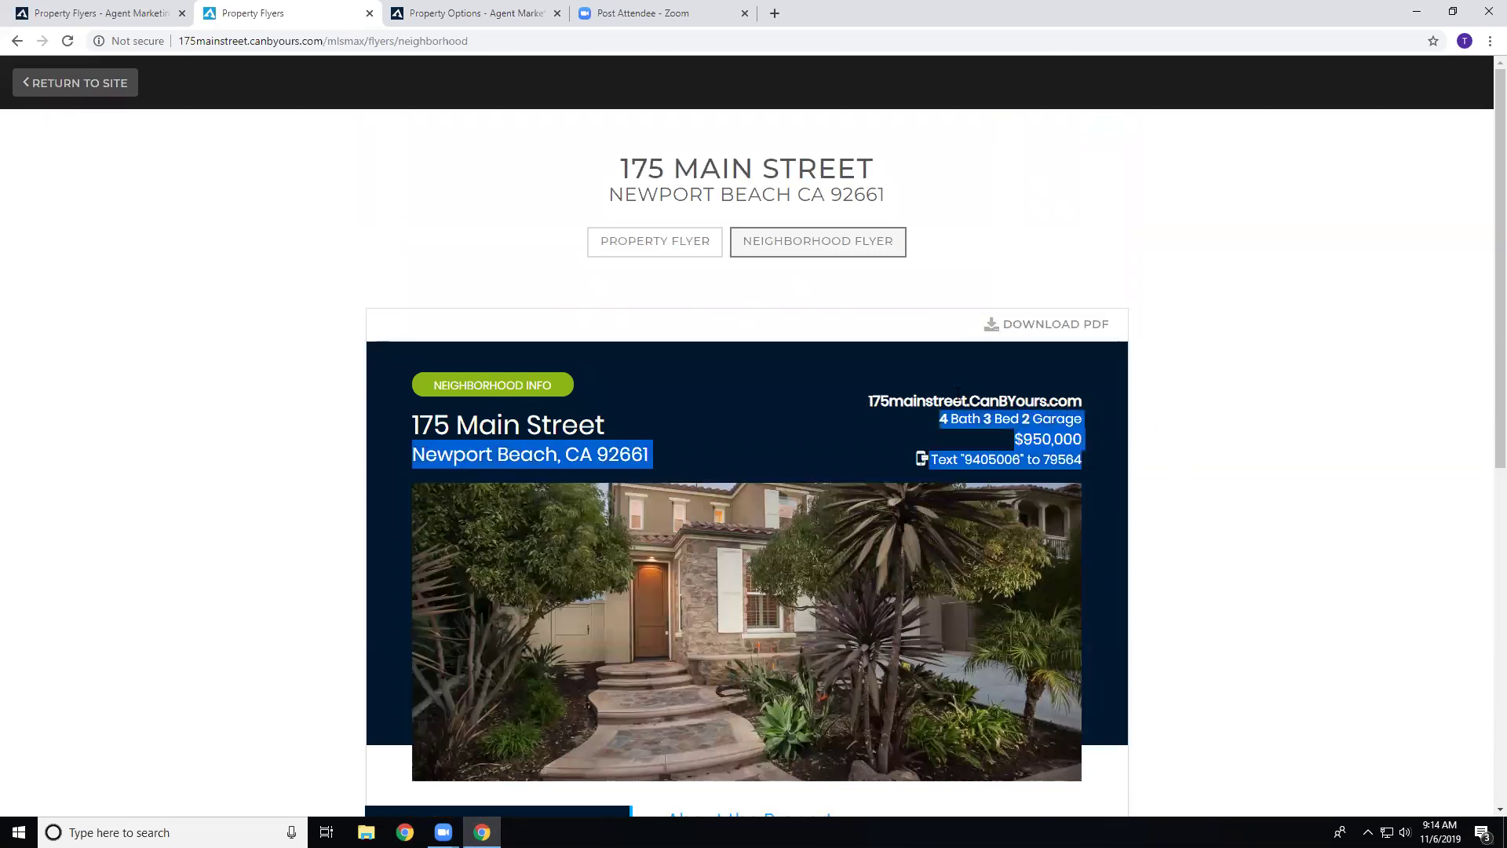
pyautogui.click(1012, 407)
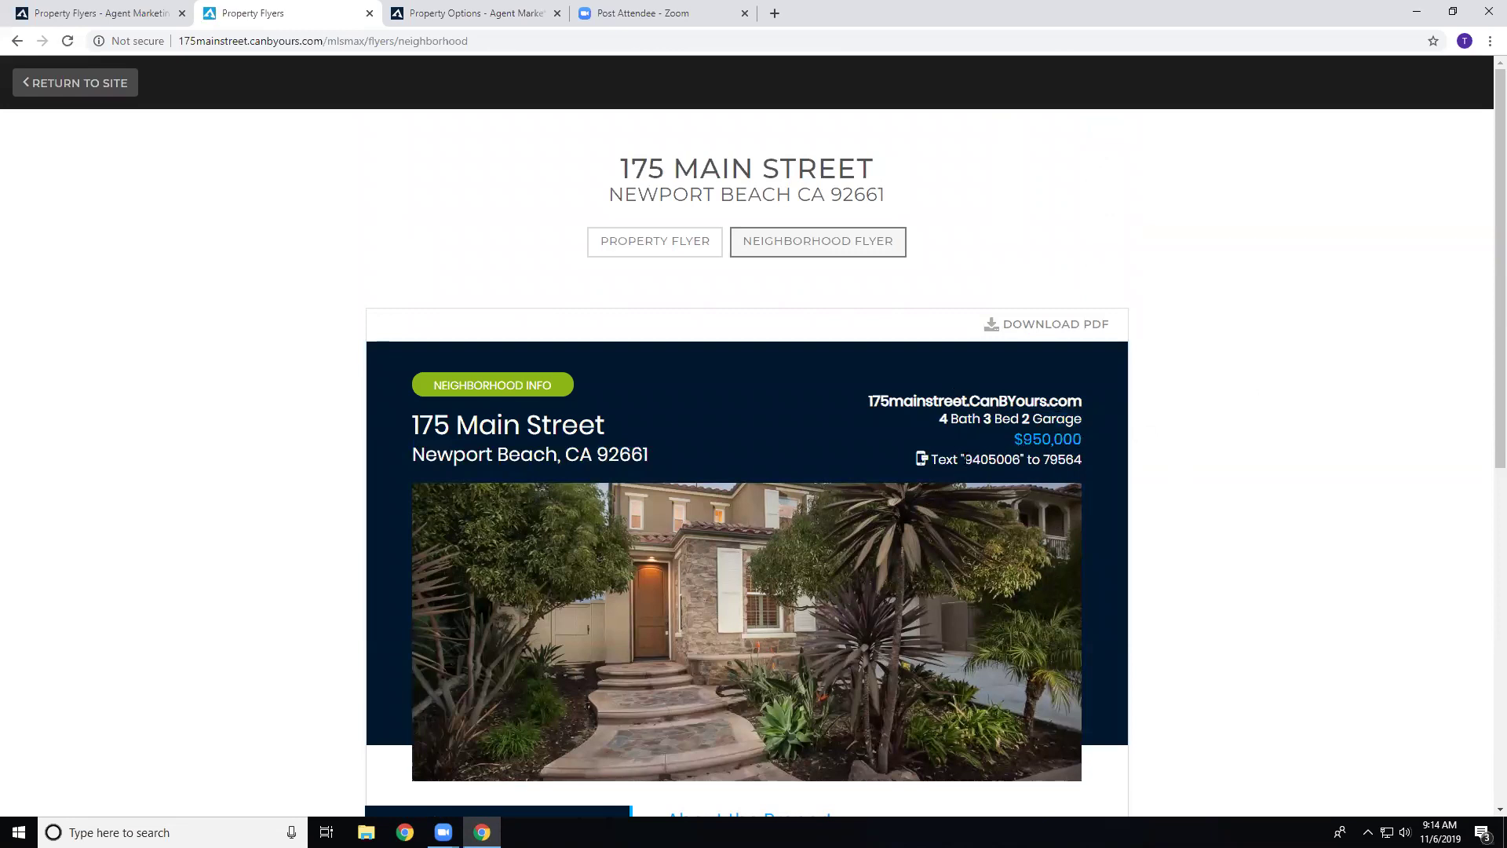
pyautogui.click(114, 13)
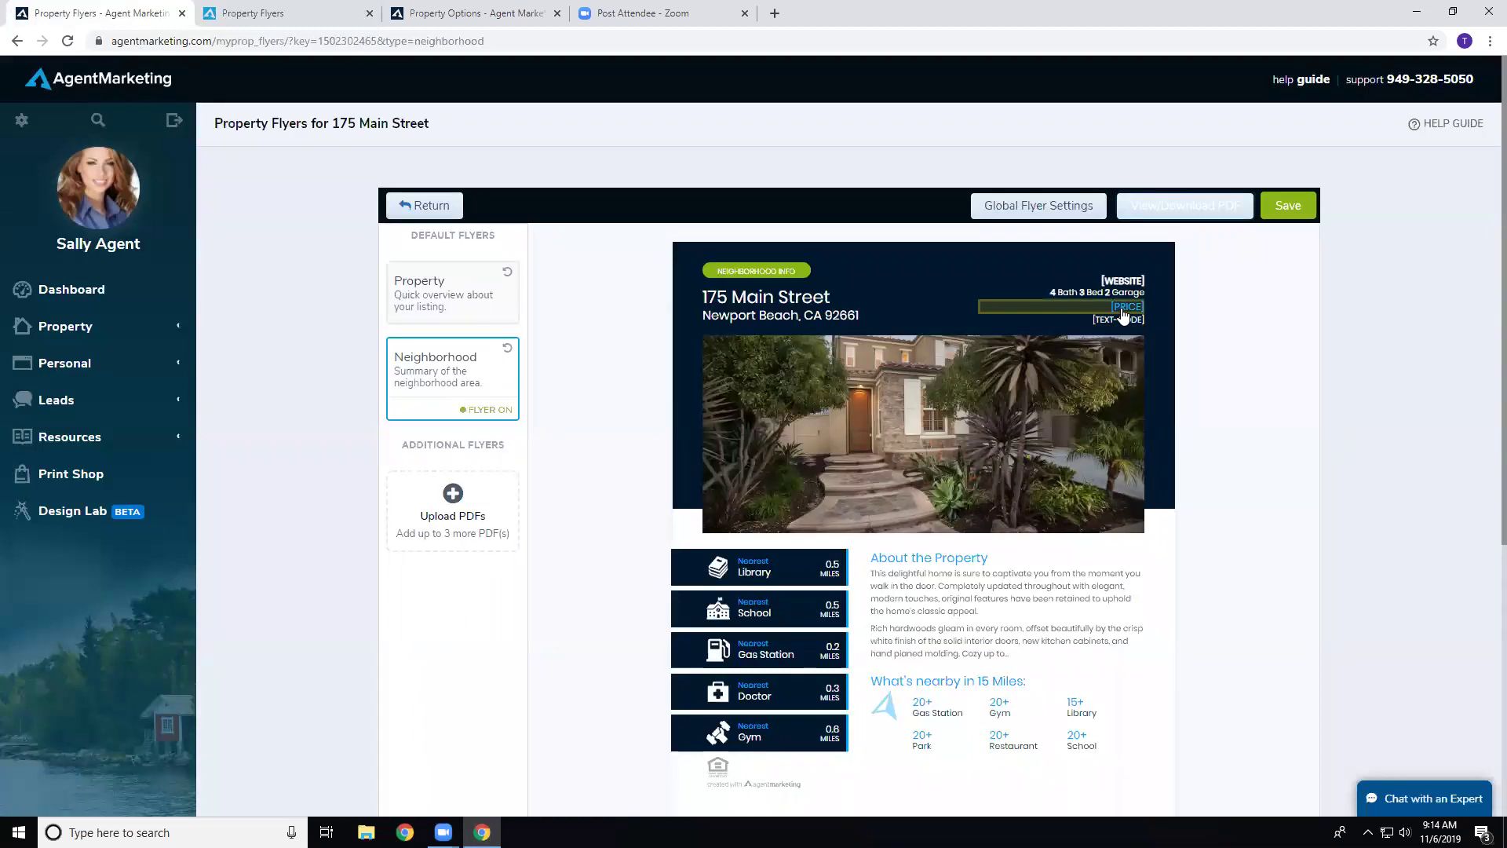
pyautogui.click(286, 12)
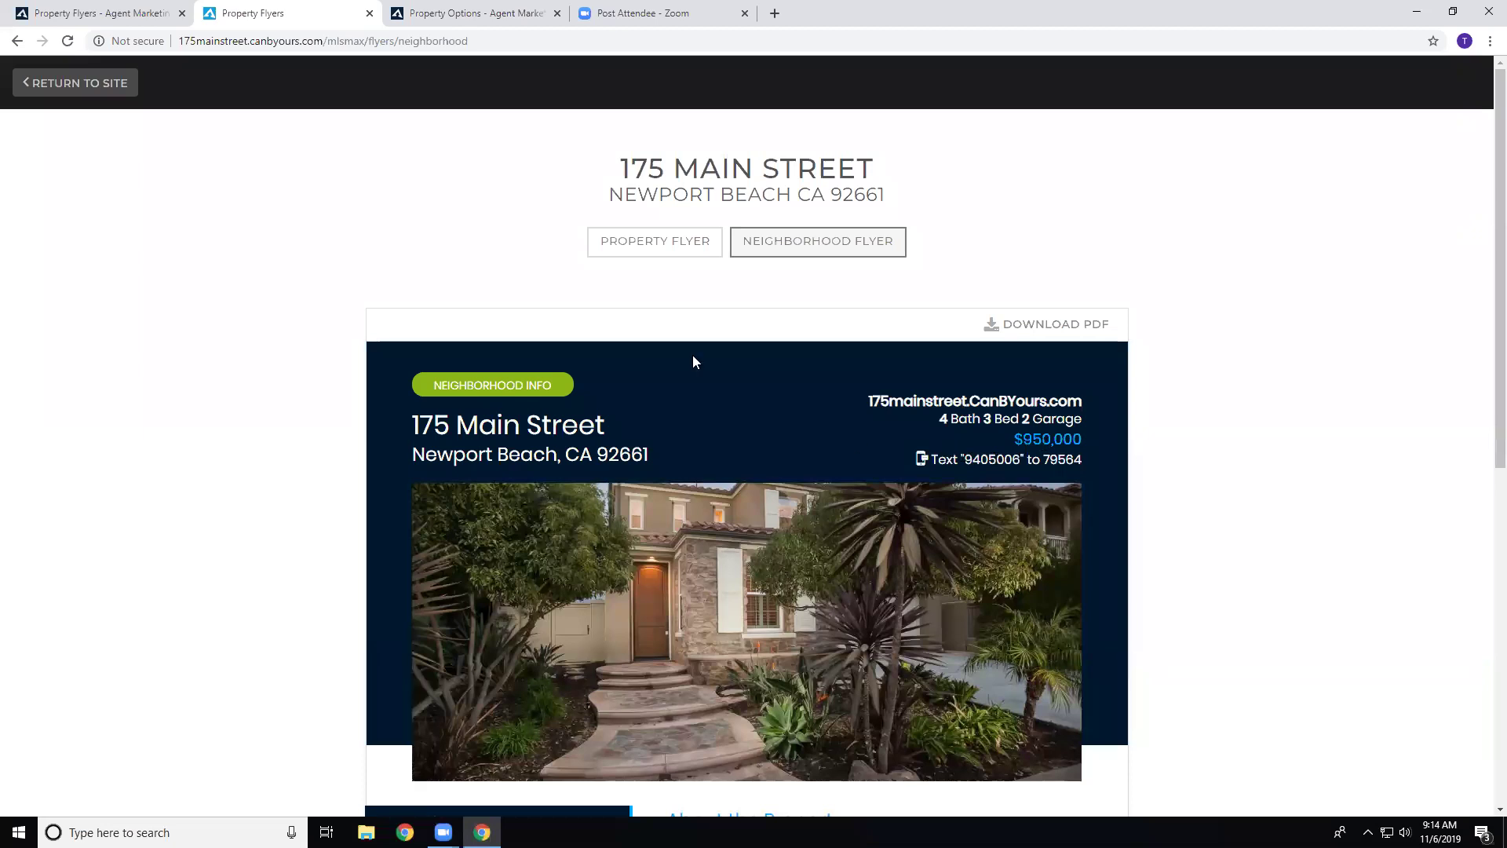
pyautogui.click(100, 13)
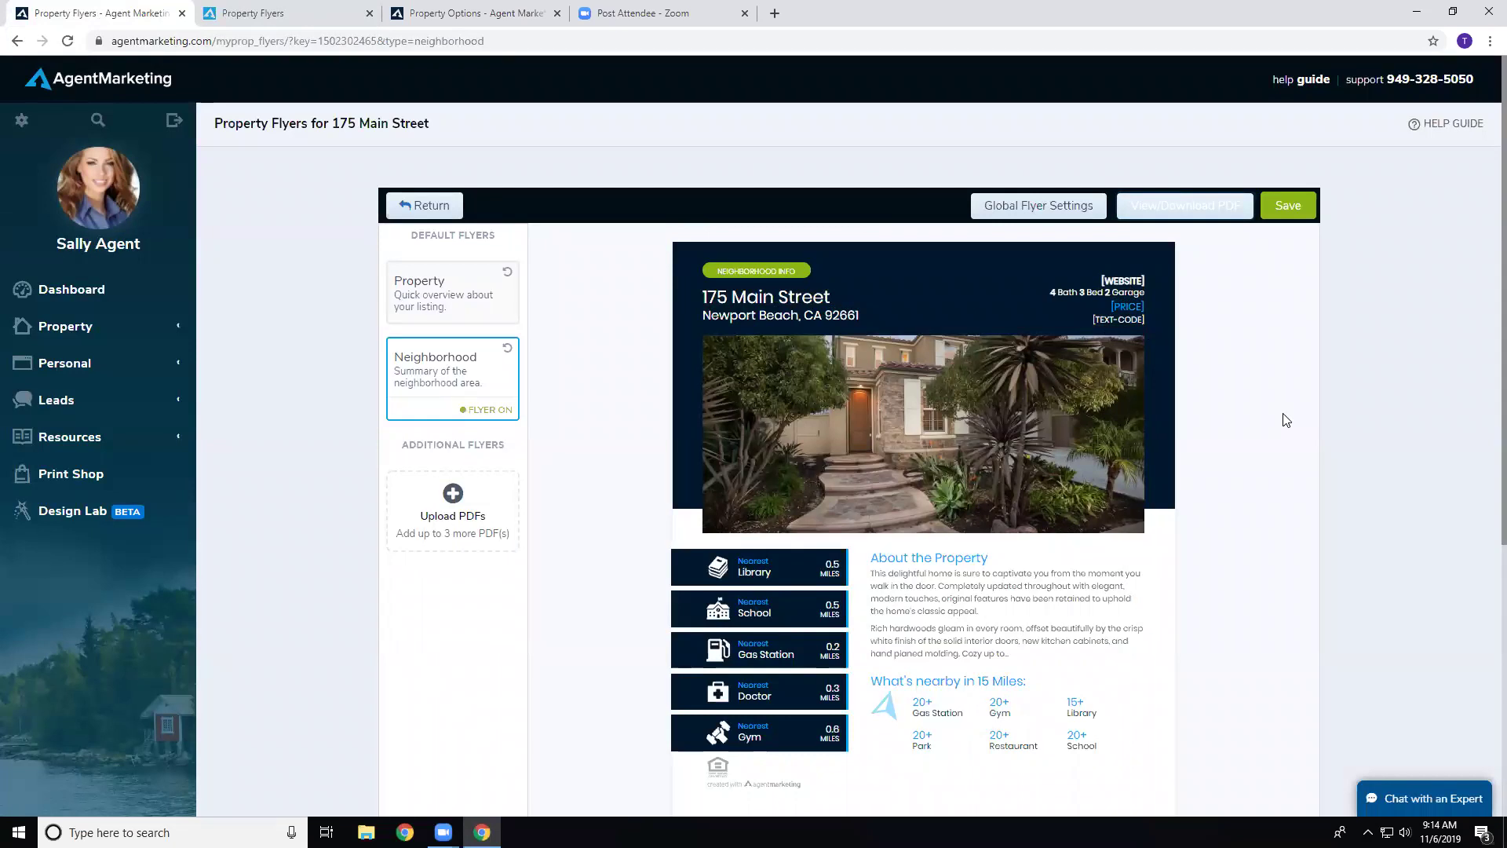
pyautogui.click(300, 11)
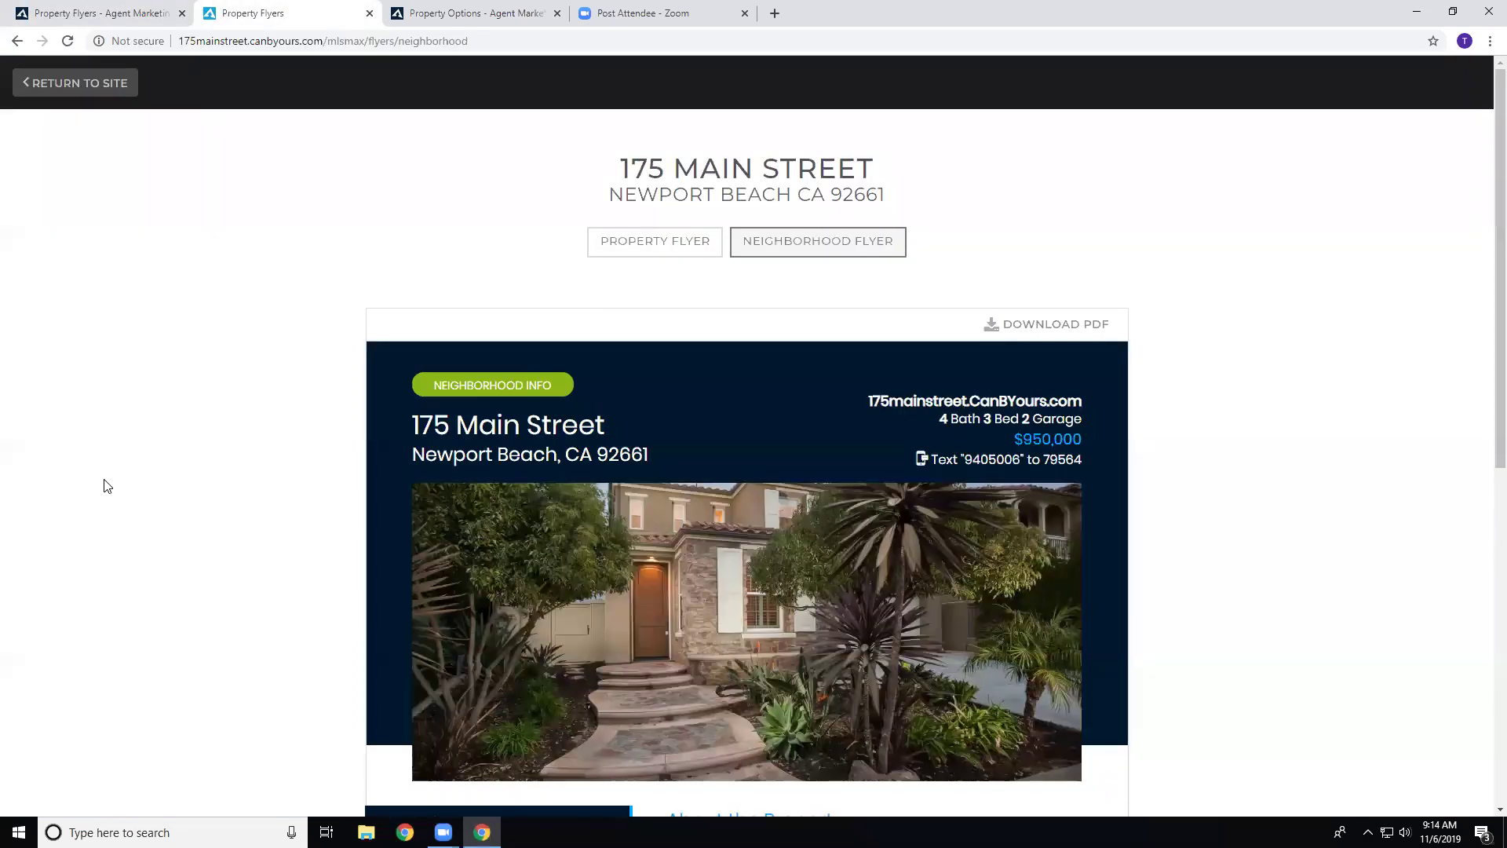
# Step: Examine the nearest amenities, their distances and the nearby-places section on the published neighborhood flyer
pyautogui.scroll(-7, 1306, 363)
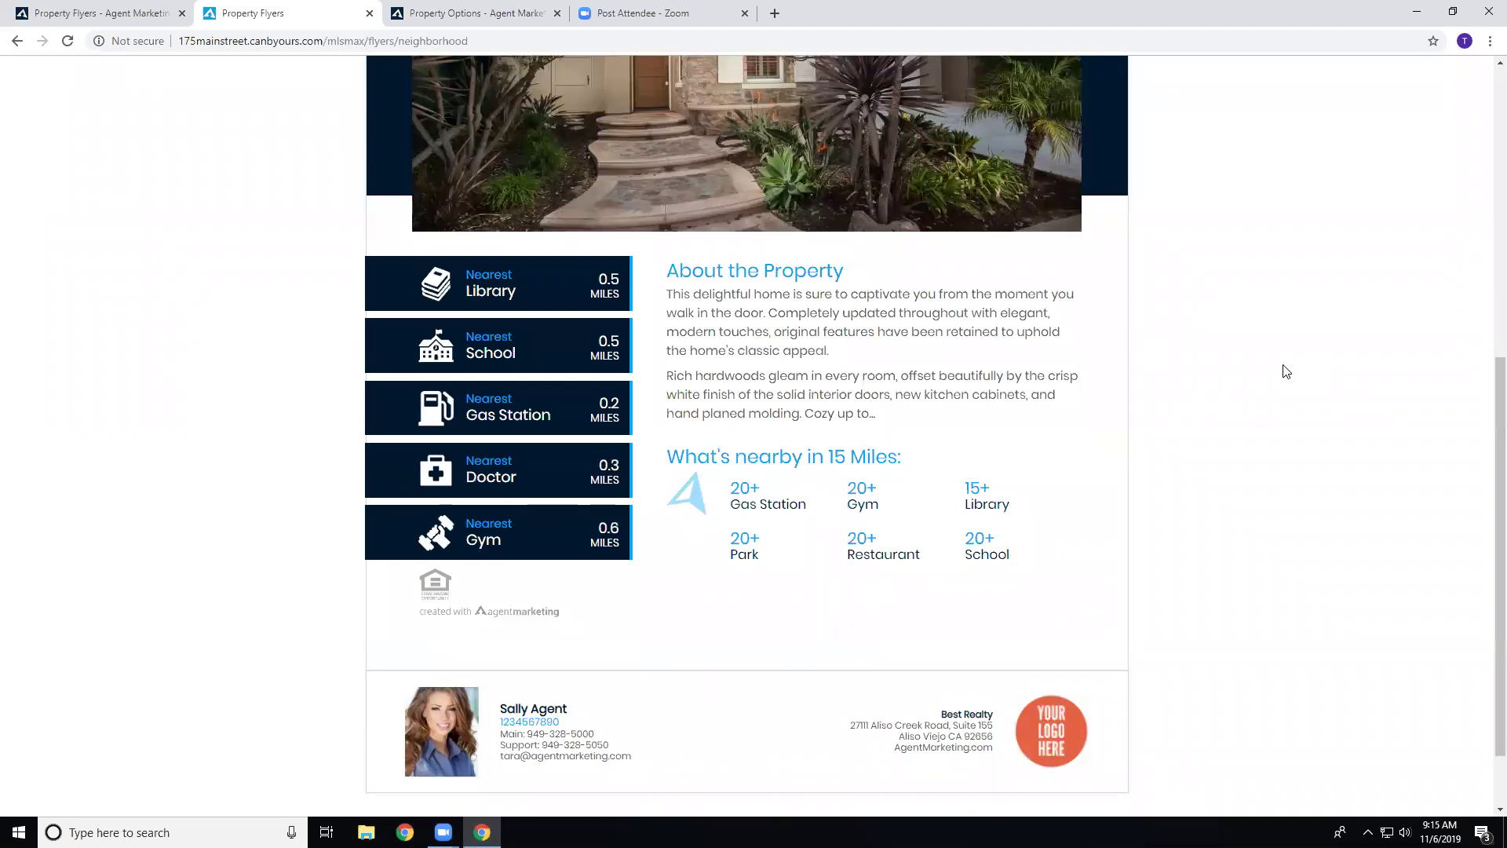
pyautogui.scroll(4, 1279, 379)
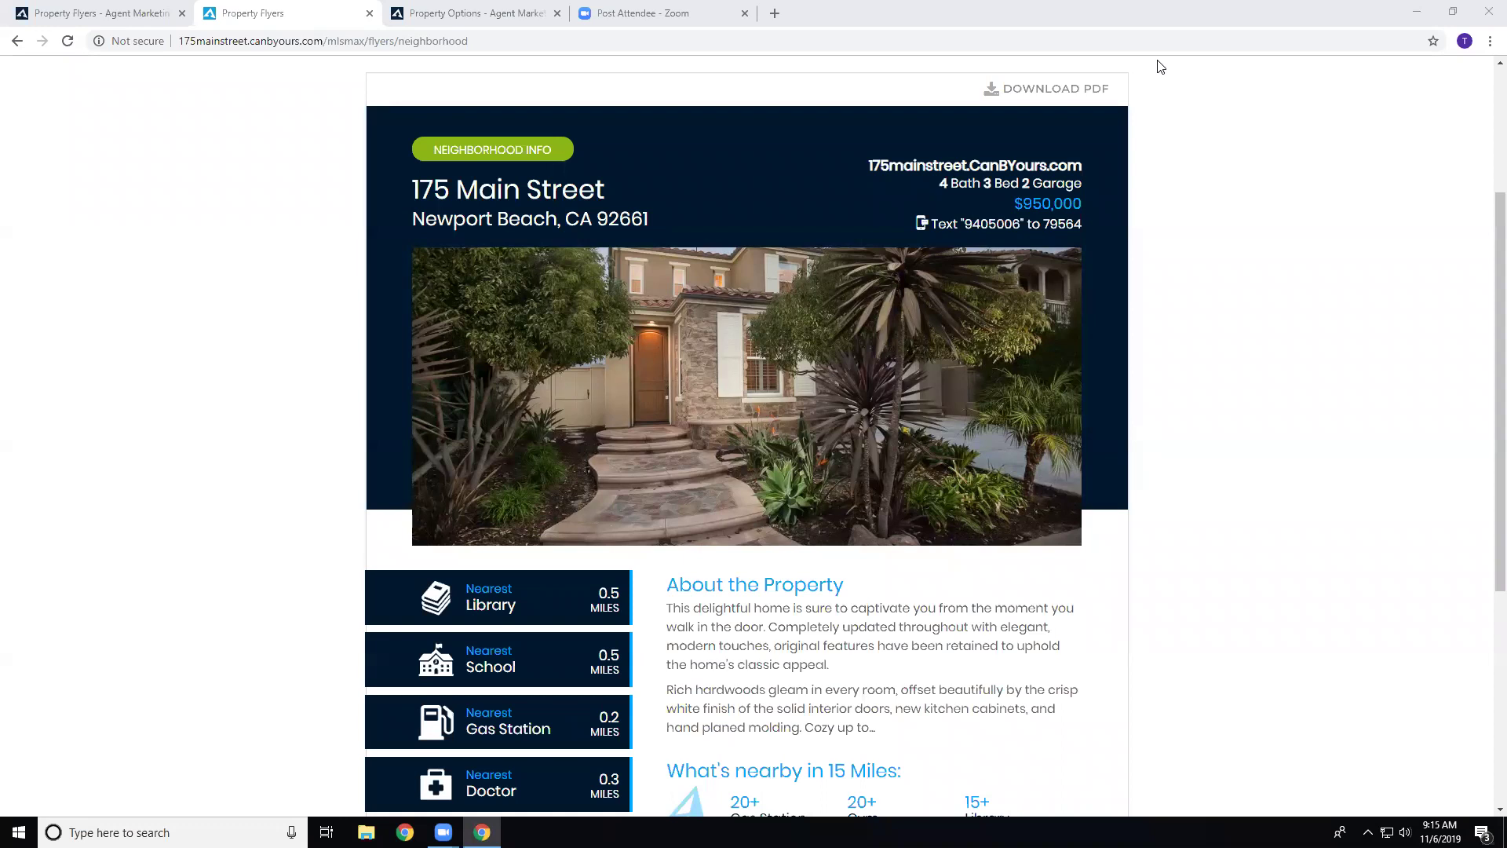
# Step: Return to the flyer editor, view the expert support chat form and close it without starting a chat
pyautogui.click(100, 18)
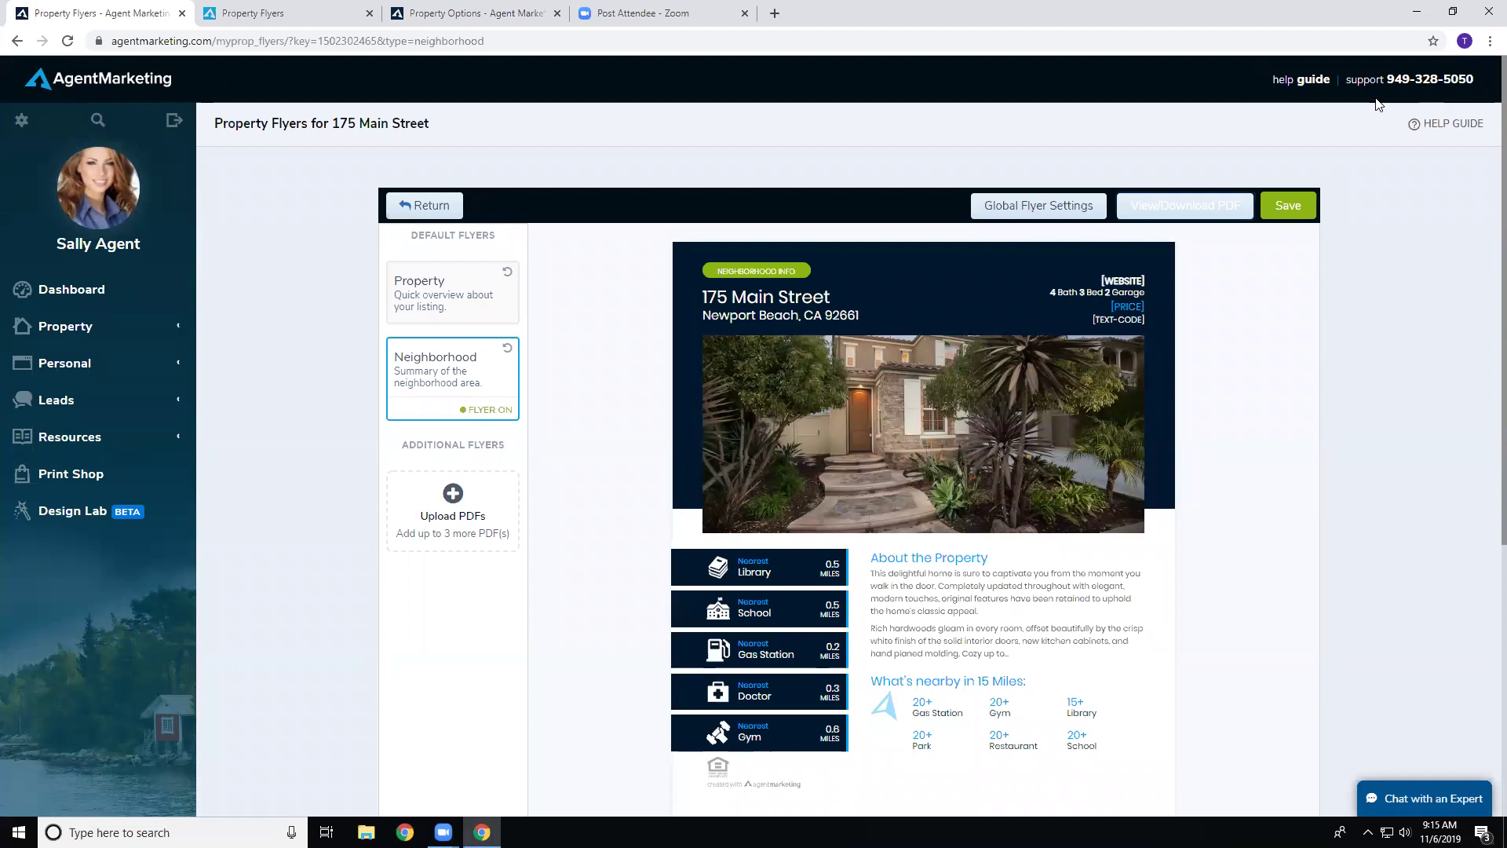
pyautogui.click(1423, 799)
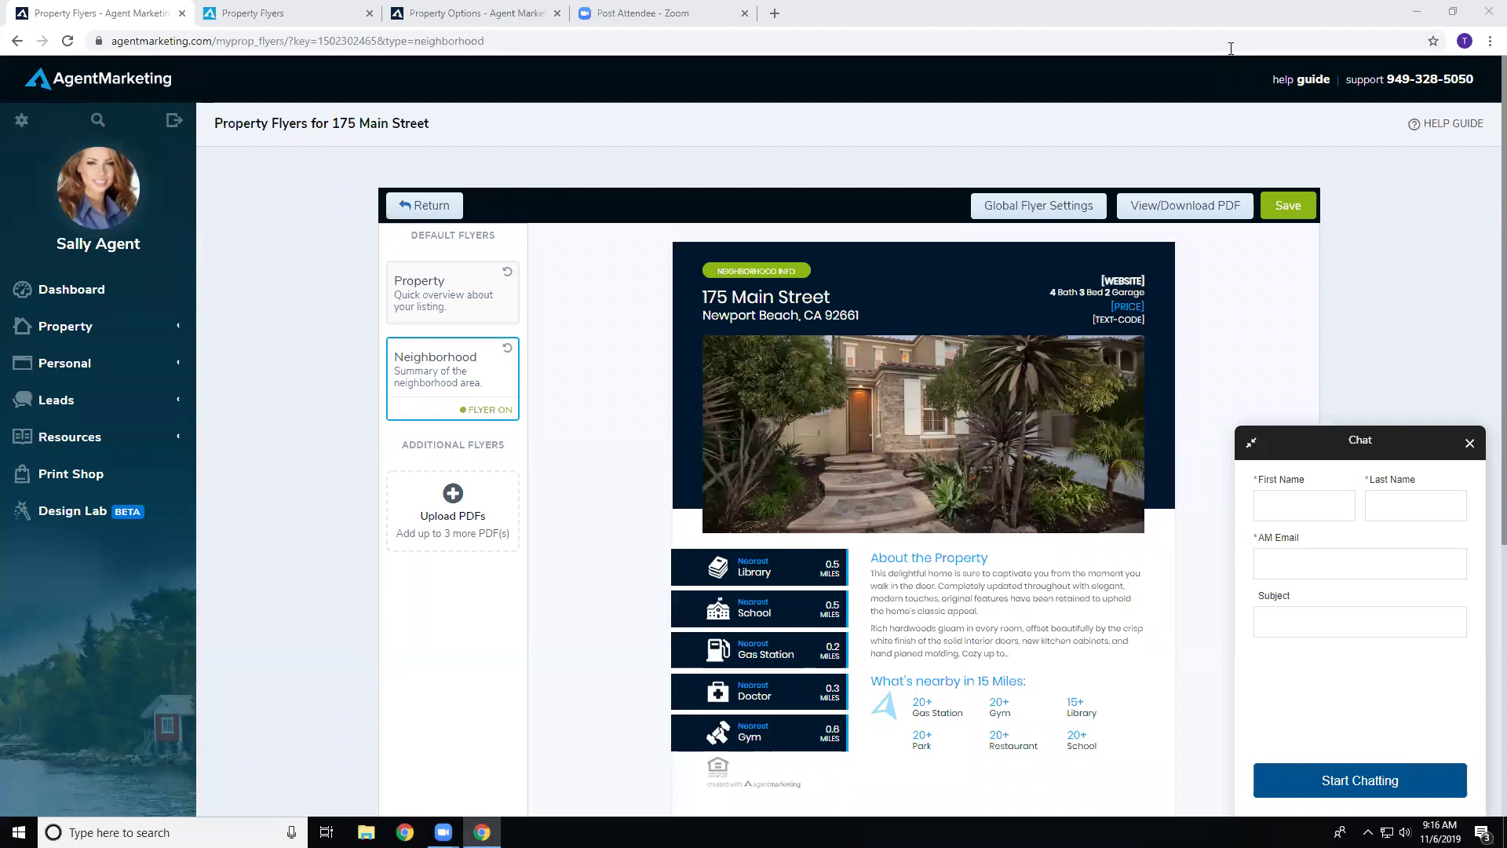
pyautogui.click(1469, 444)
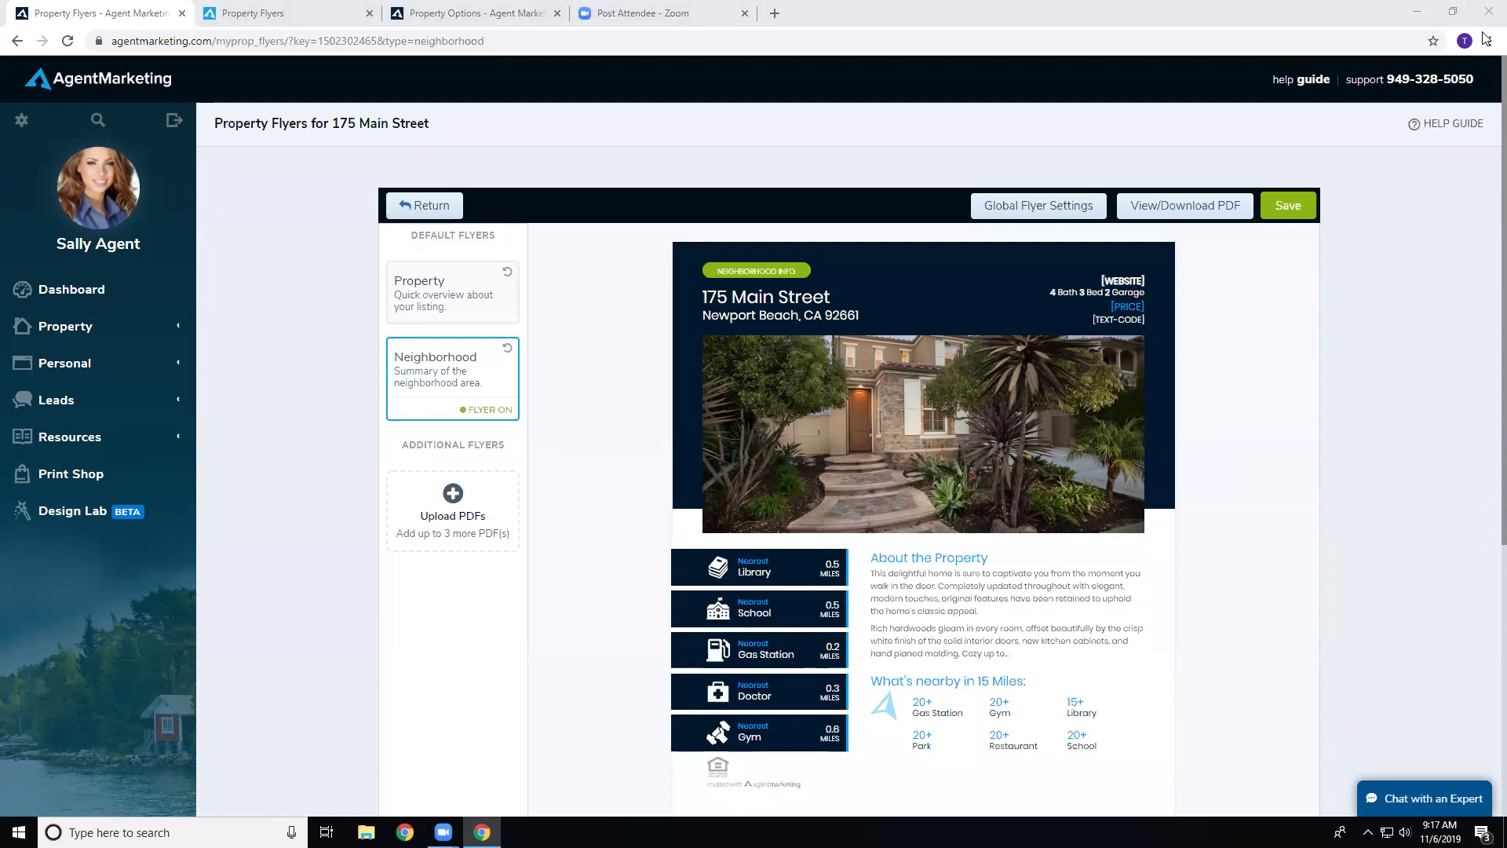
# Step: Preview the OH Layout on the property flyer and examine its open house schedule section
pyautogui.click(464, 292)
pyautogui.click(456, 293)
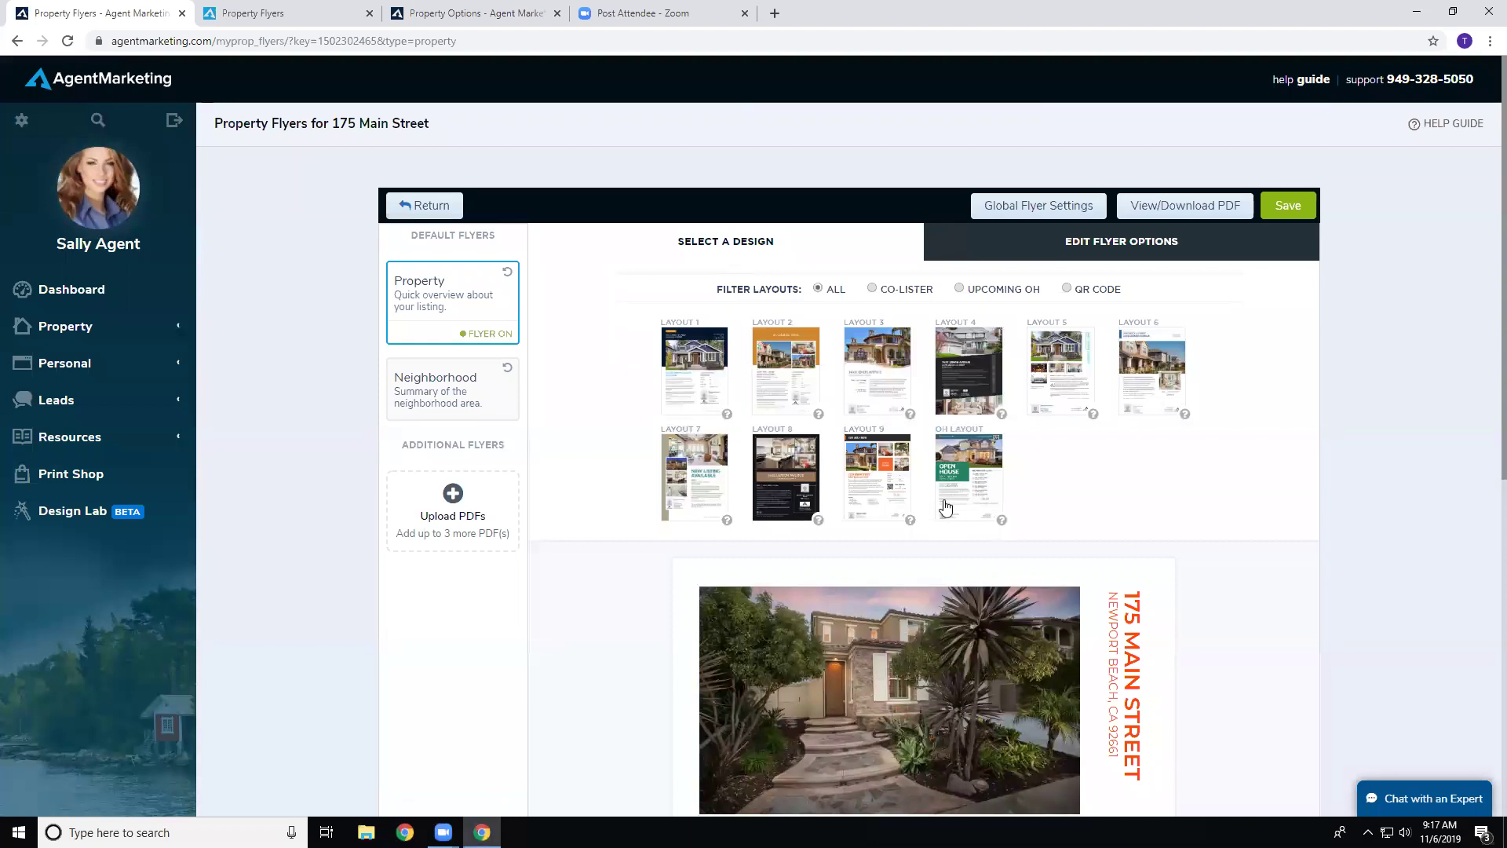
pyautogui.click(981, 475)
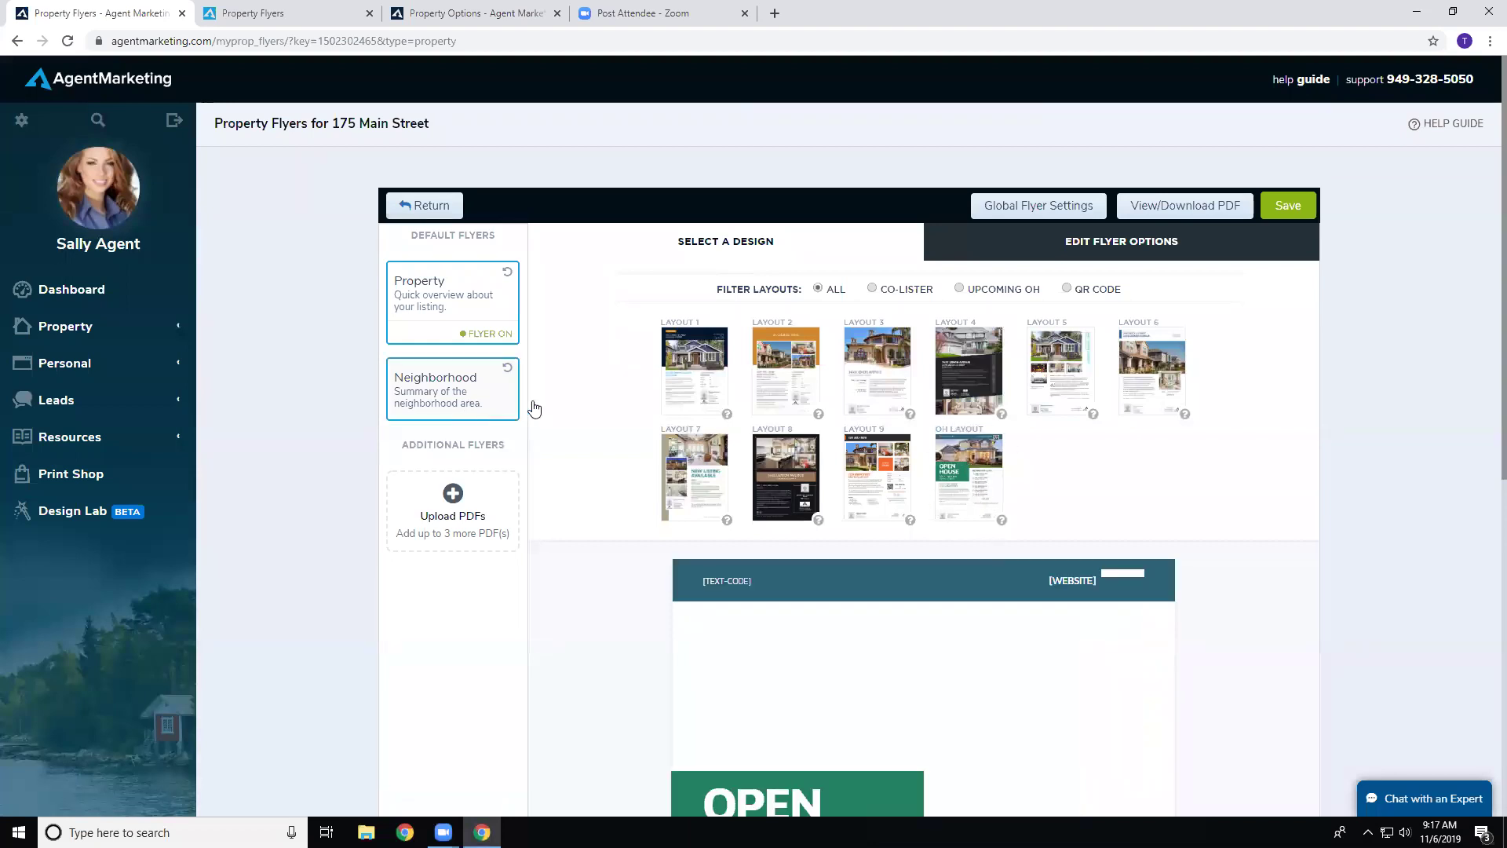
pyautogui.scroll(-2, 570, 405)
pyautogui.scroll(-1, 571, 404)
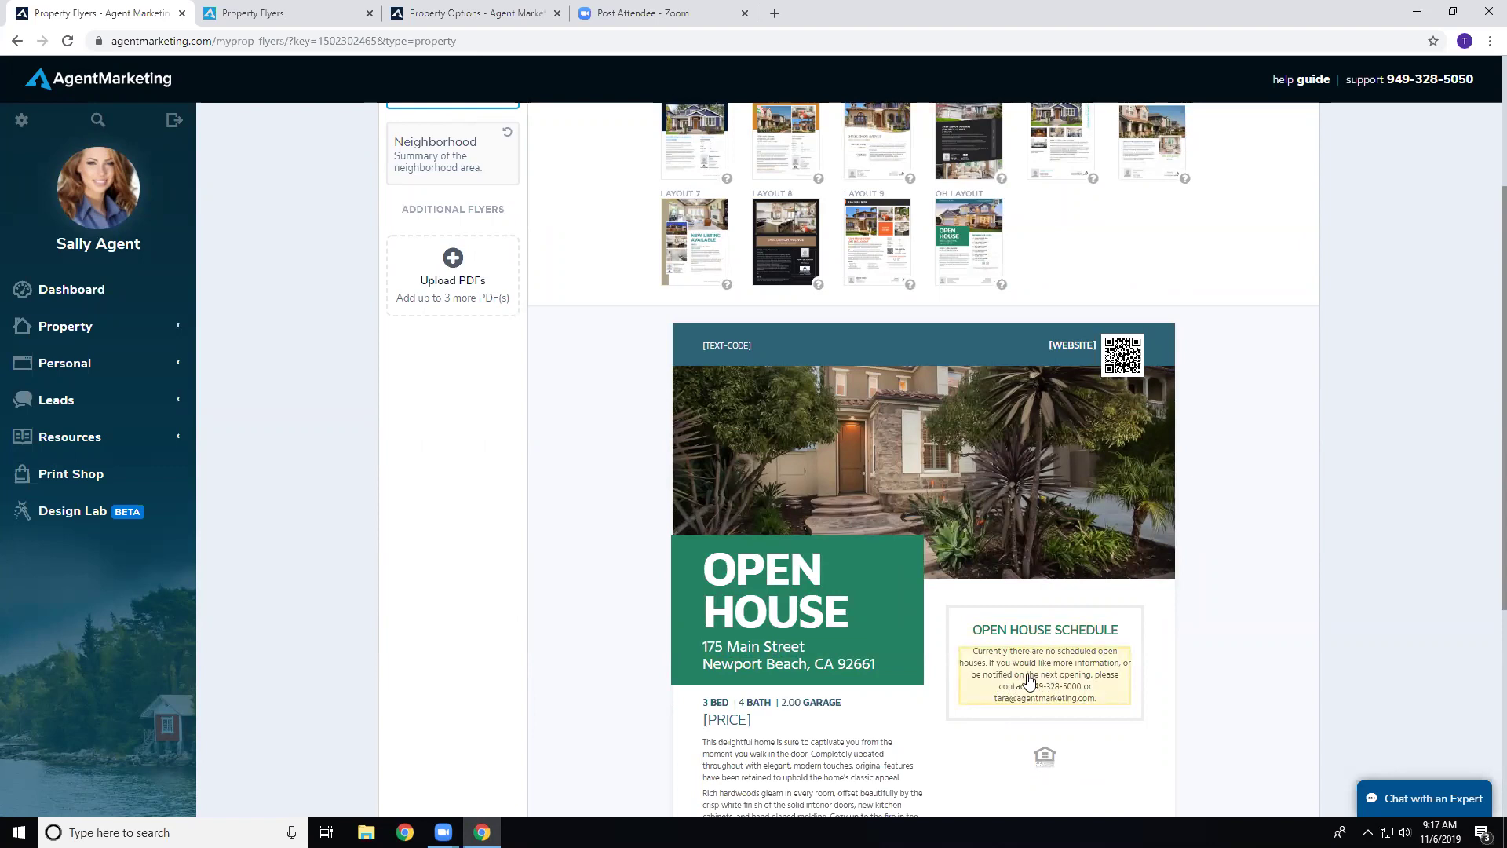
pyautogui.scroll(1, 1028, 679)
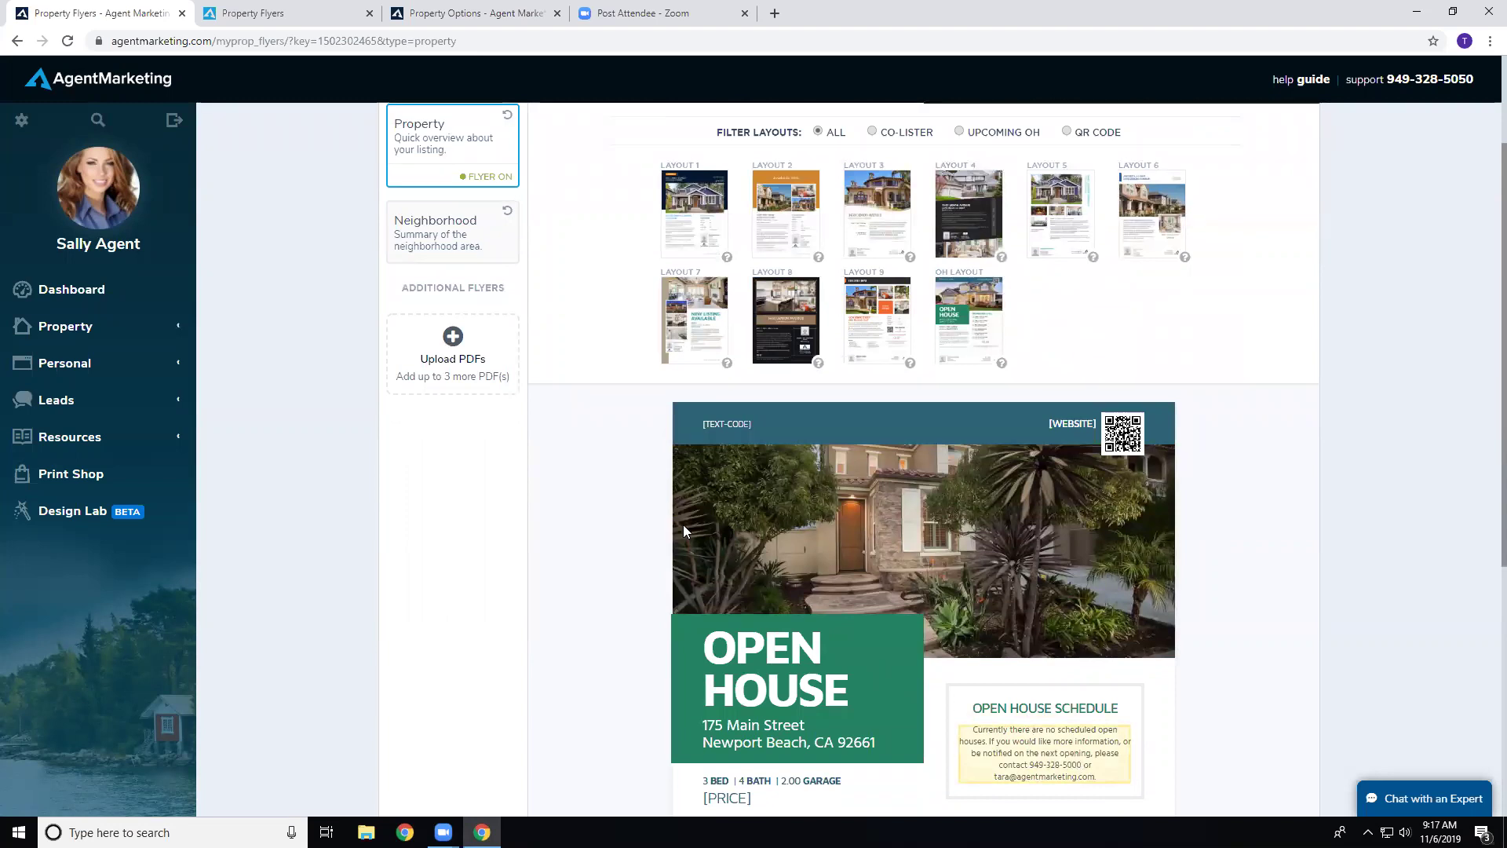
# Step: Return to the property list and open the open house times for 175 Main Street
pyautogui.click(75, 328)
pyautogui.click(69, 361)
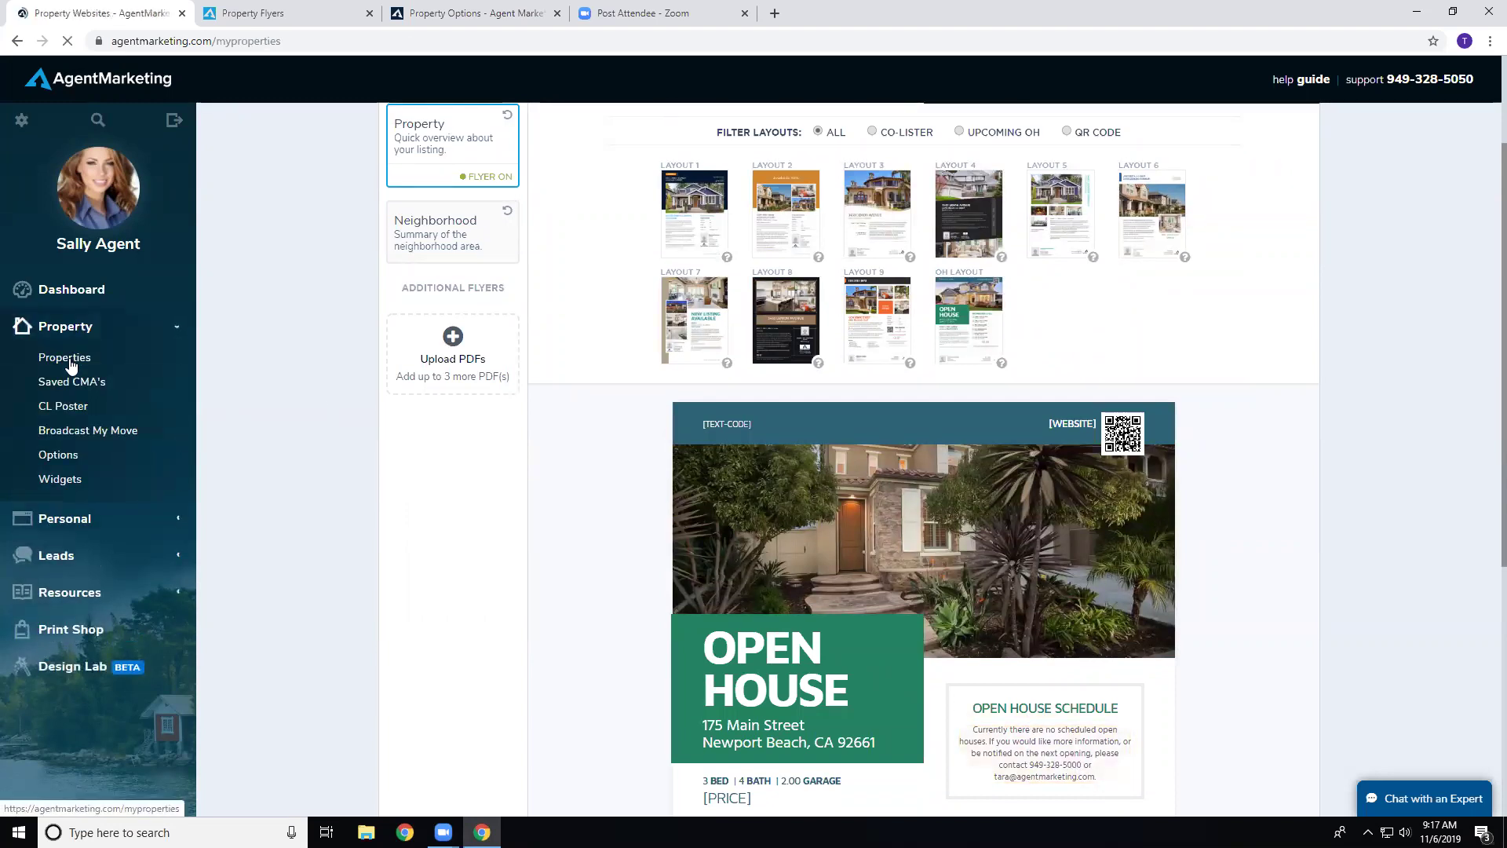
pyautogui.scroll(-2, 822, 666)
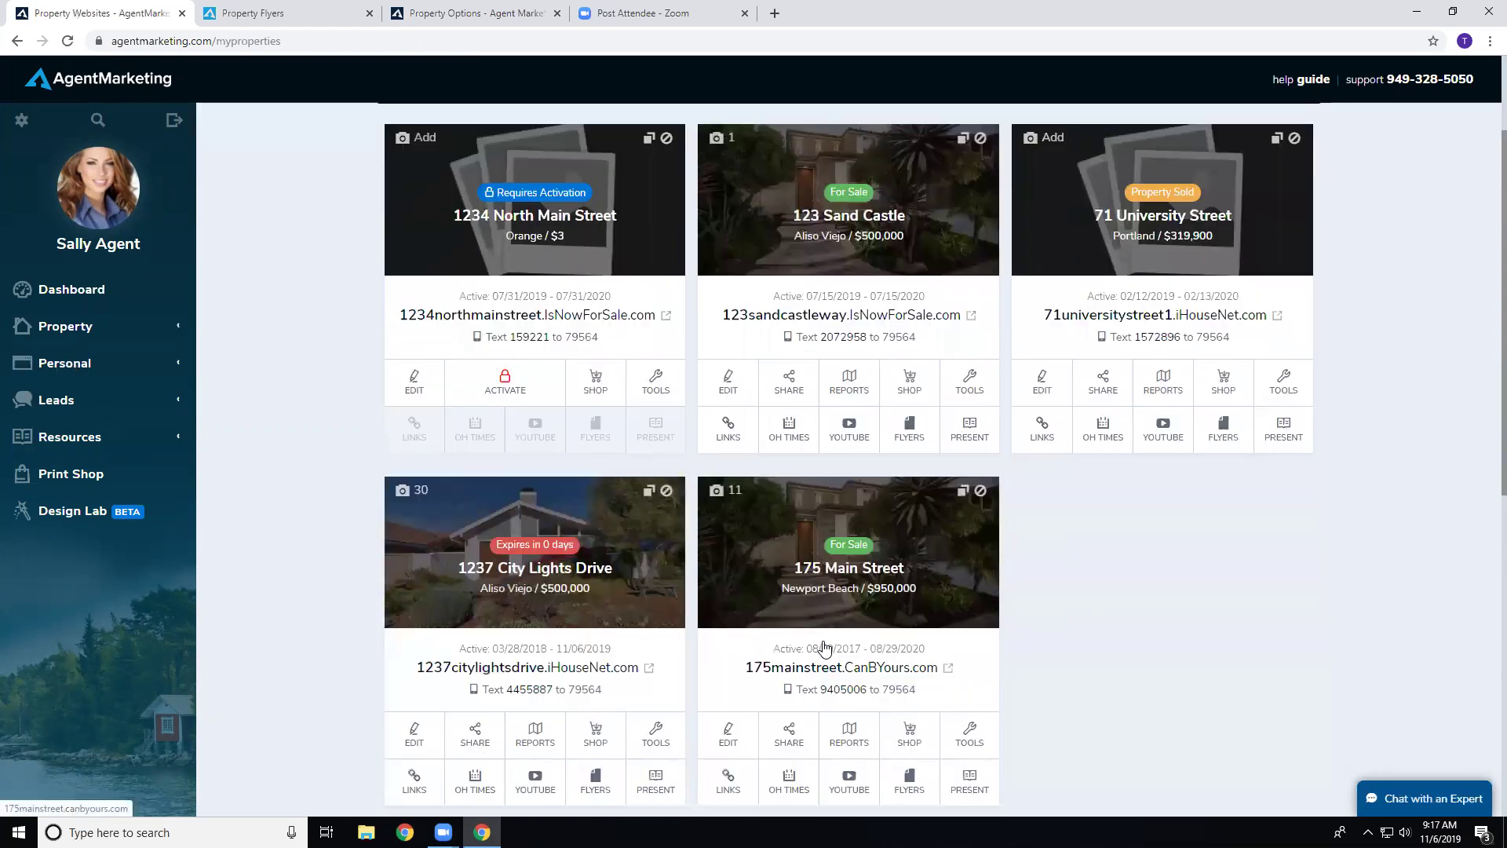
pyautogui.scroll(-1, 821, 651)
pyautogui.click(789, 702)
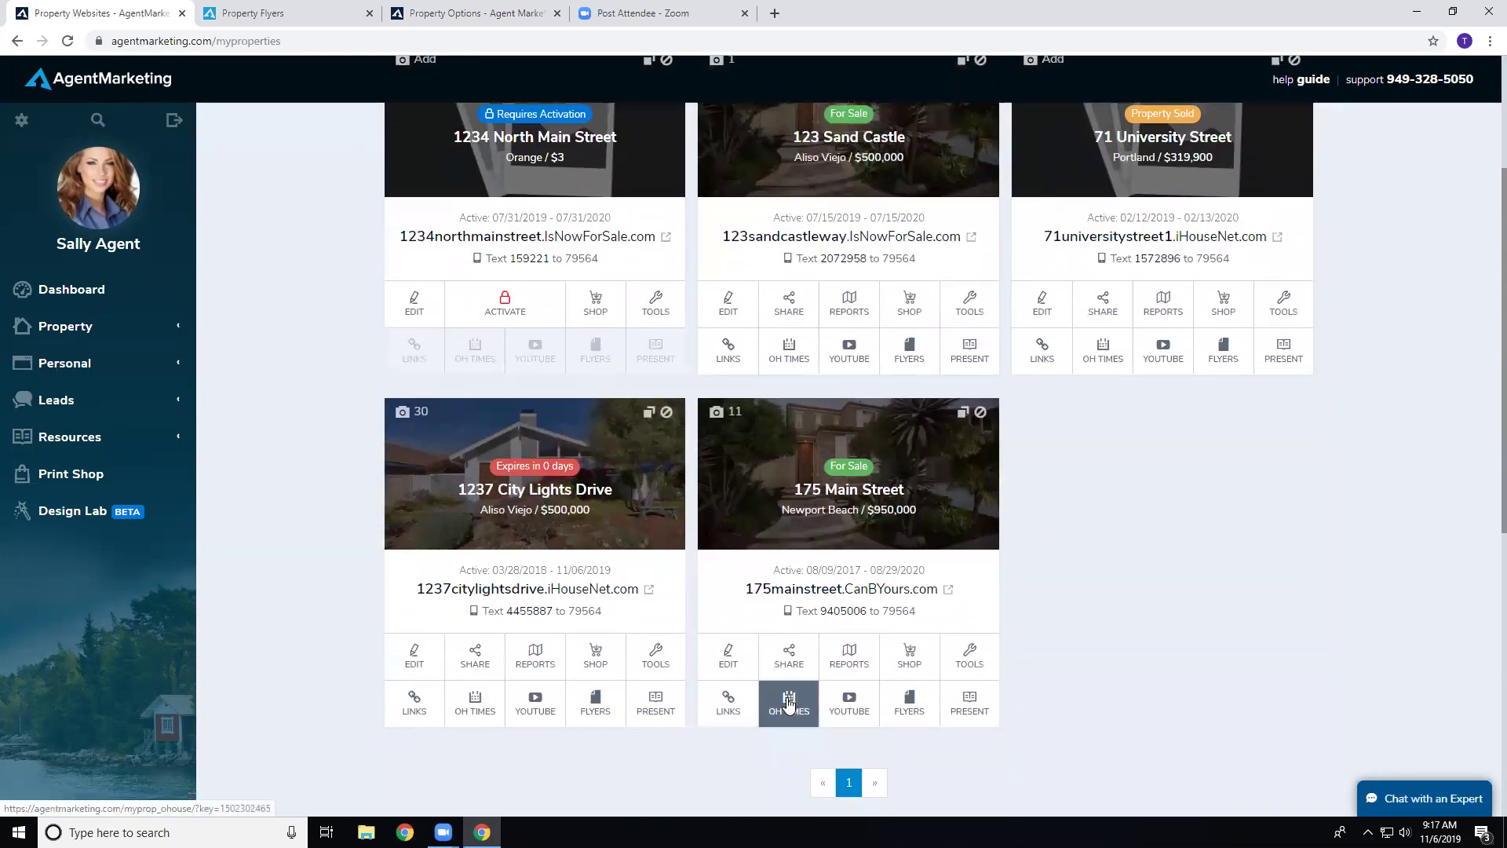
# Step: Schedule the first open house for 11/08/2019 from 9:30 pm to 10 pm
pyautogui.click(723, 522)
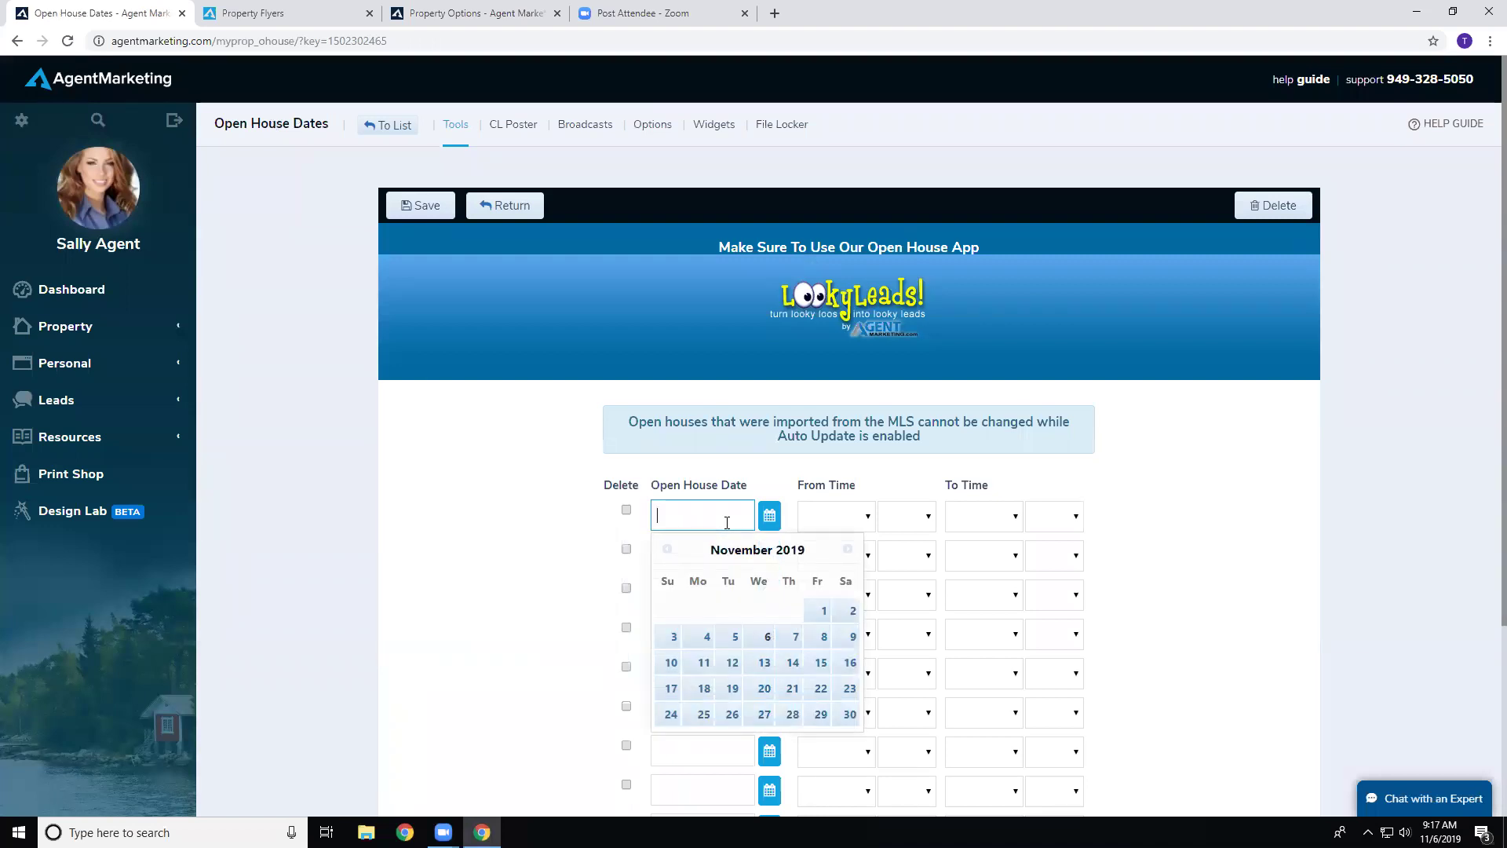
pyautogui.click(819, 635)
pyautogui.click(863, 531)
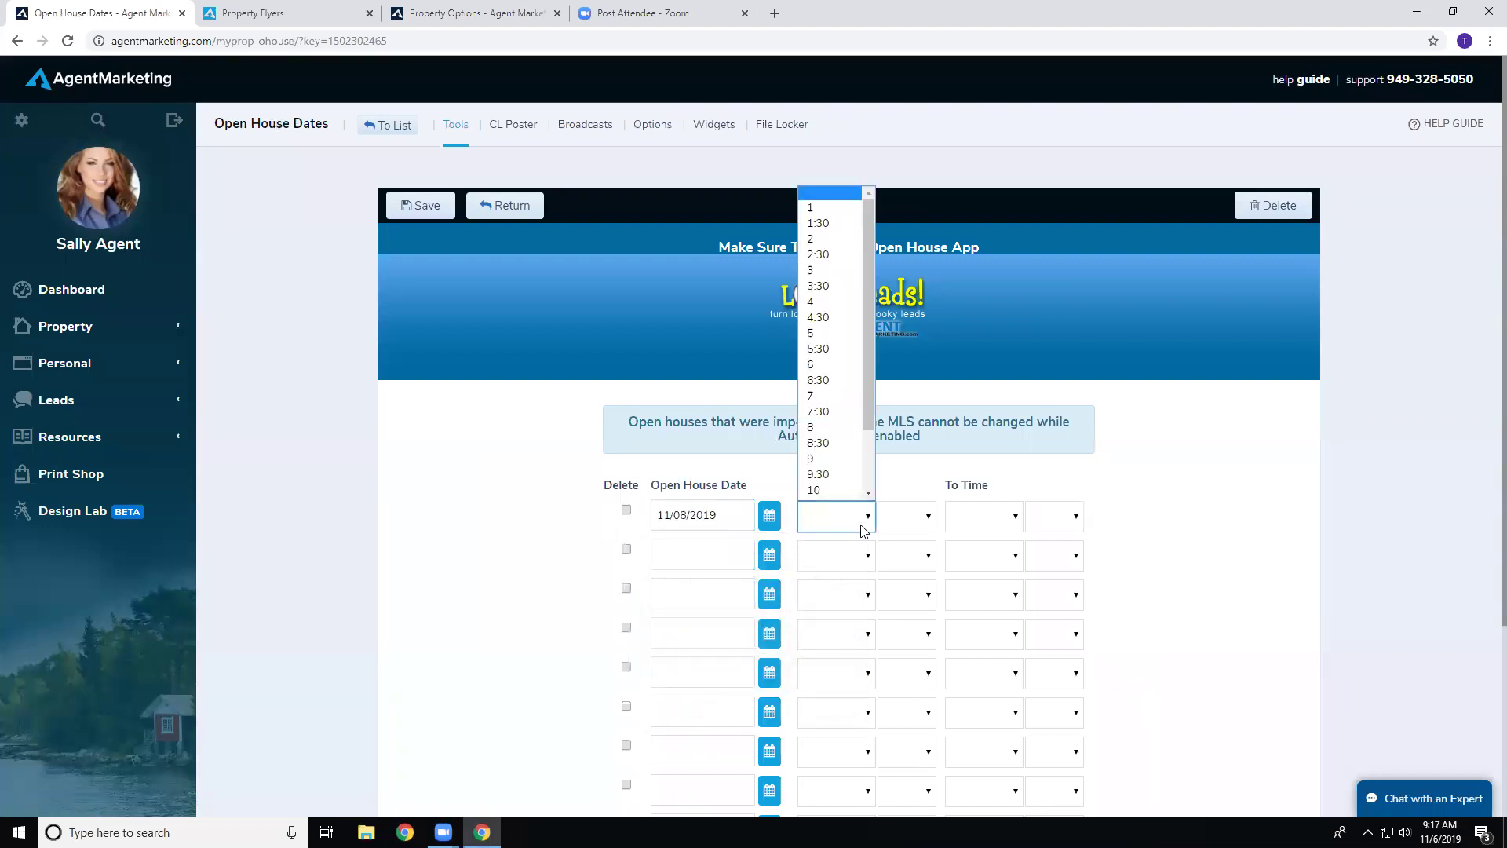
pyautogui.click(832, 473)
pyautogui.click(904, 518)
pyautogui.click(899, 572)
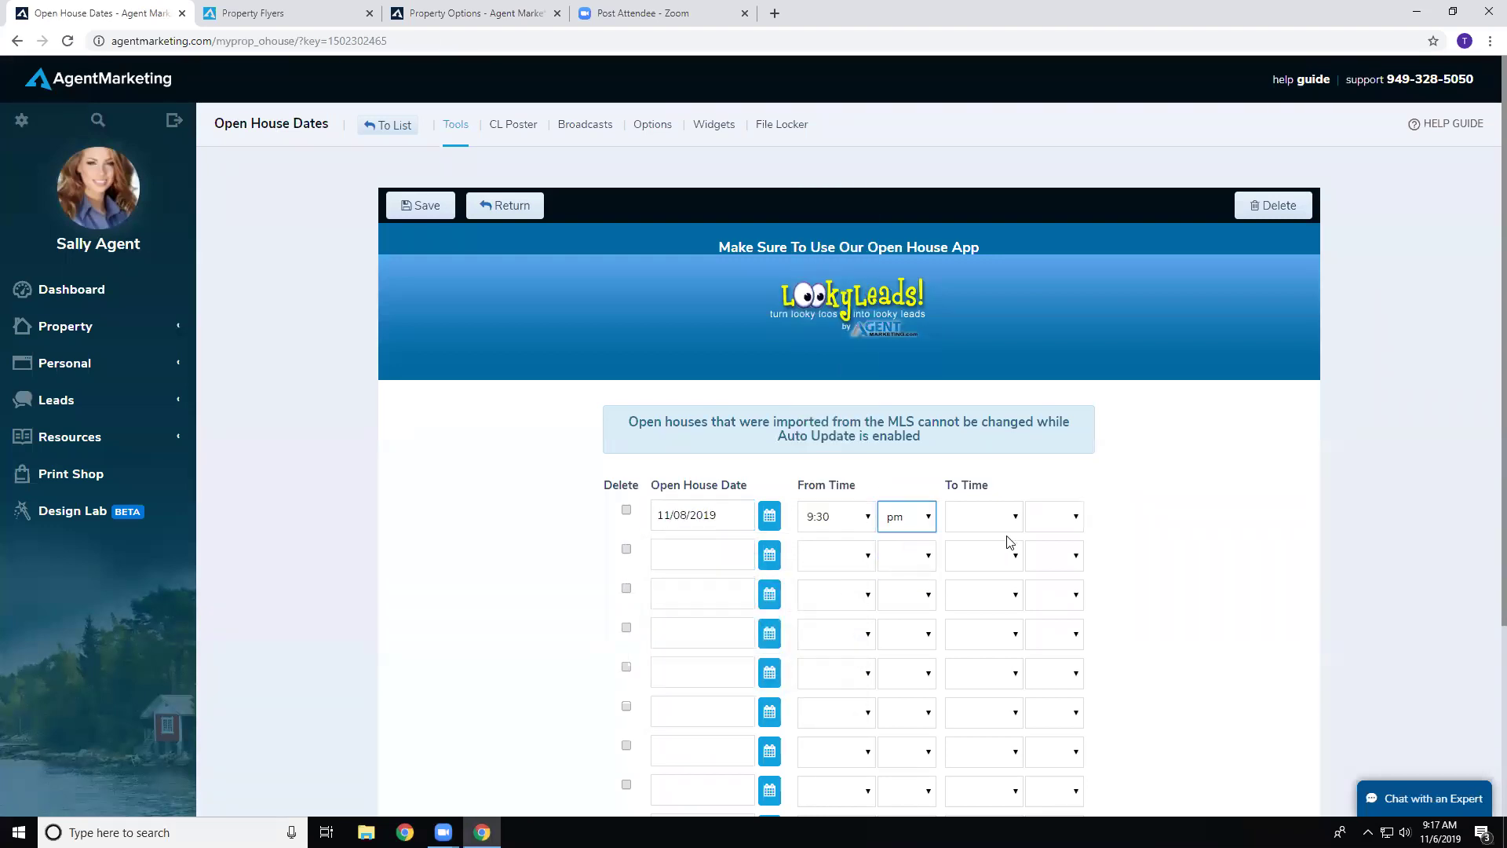
pyautogui.click(953, 519)
pyautogui.click(980, 476)
pyautogui.click(1054, 518)
pyautogui.click(1051, 572)
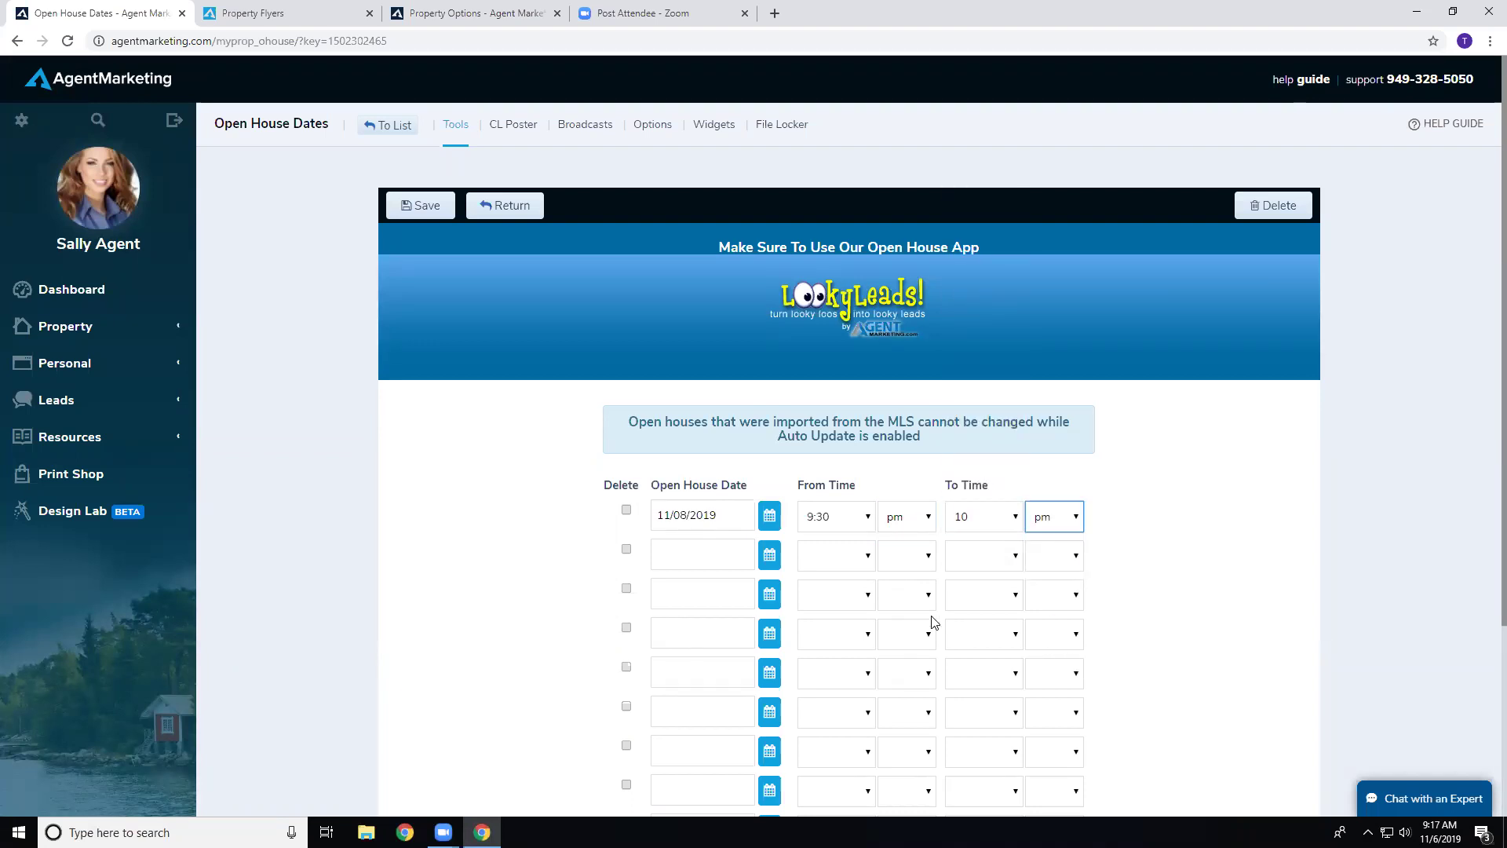
# Step: Schedule a second open house for 11/09/2019 from 10 am to 12:30 pm, then save the dates and dismiss the confirmation
pyautogui.click(710, 557)
pyautogui.click(823, 677)
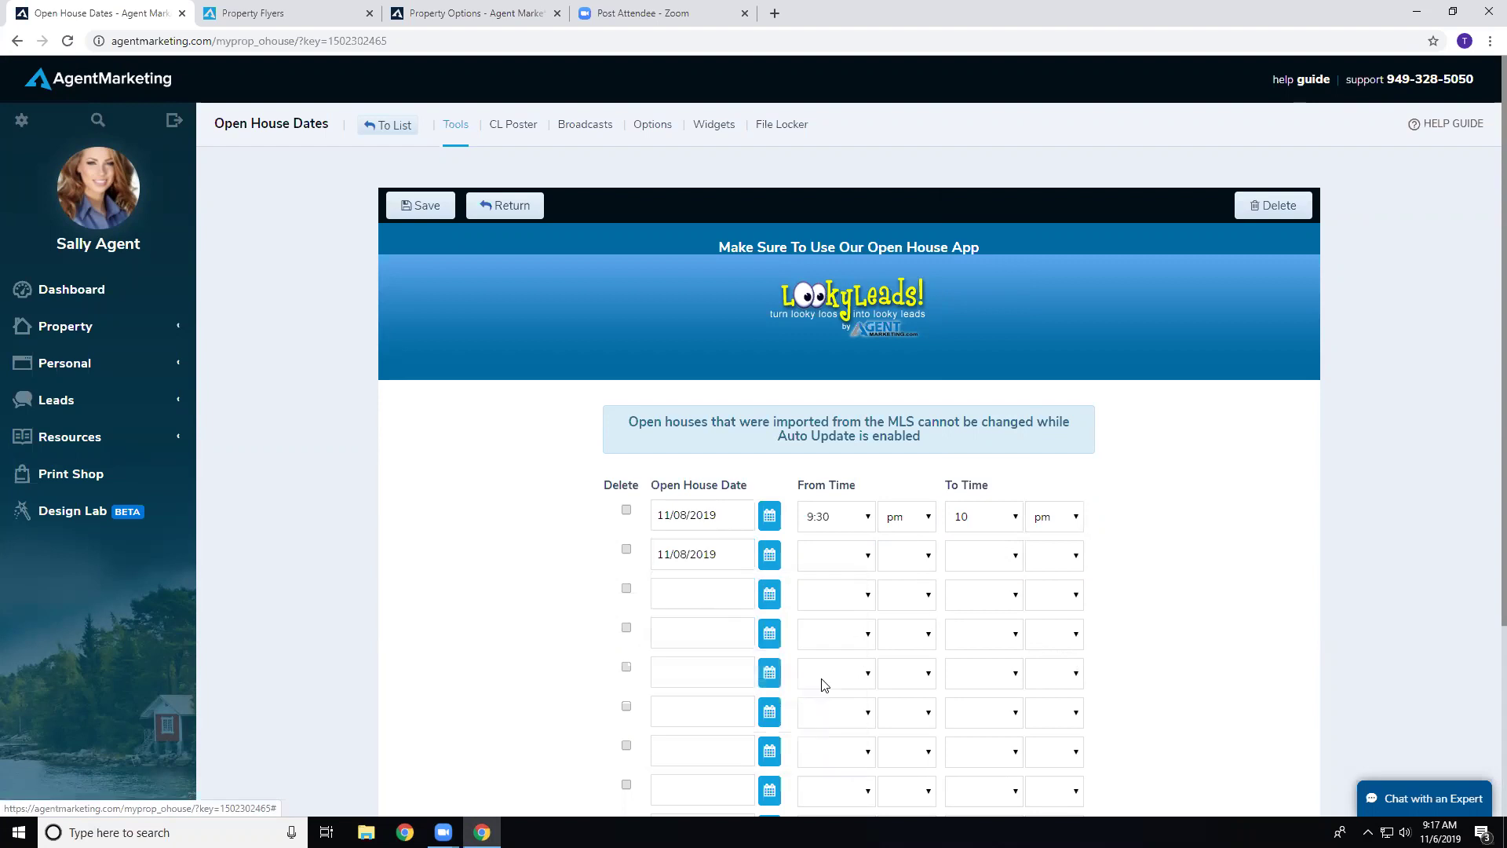
pyautogui.click(745, 558)
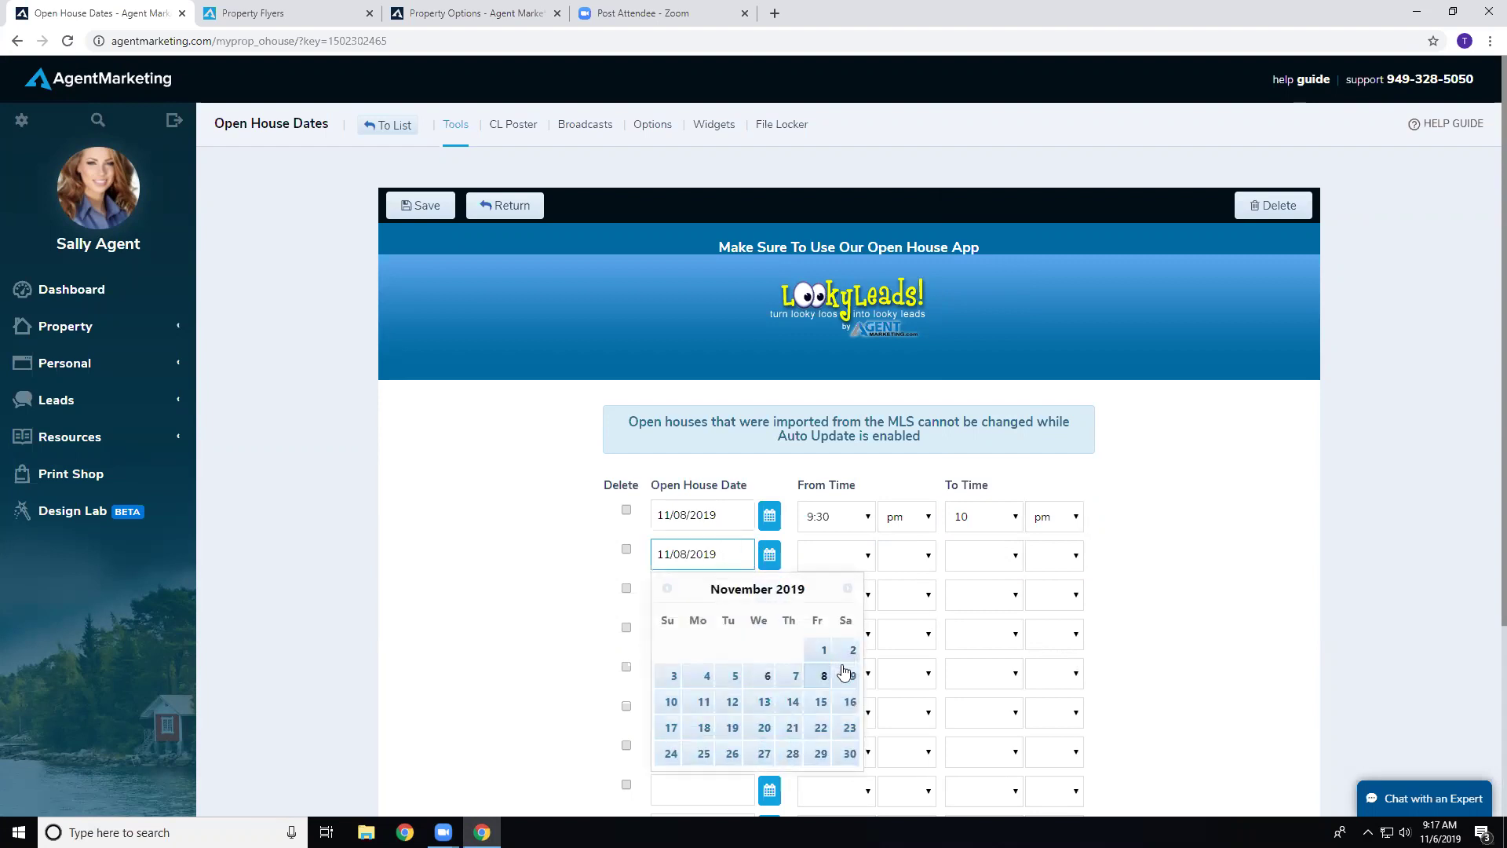
pyautogui.click(850, 676)
pyautogui.click(848, 557)
pyautogui.click(844, 522)
pyautogui.click(908, 556)
pyautogui.click(911, 590)
pyautogui.click(986, 559)
pyautogui.scroll(-2, 991, 522)
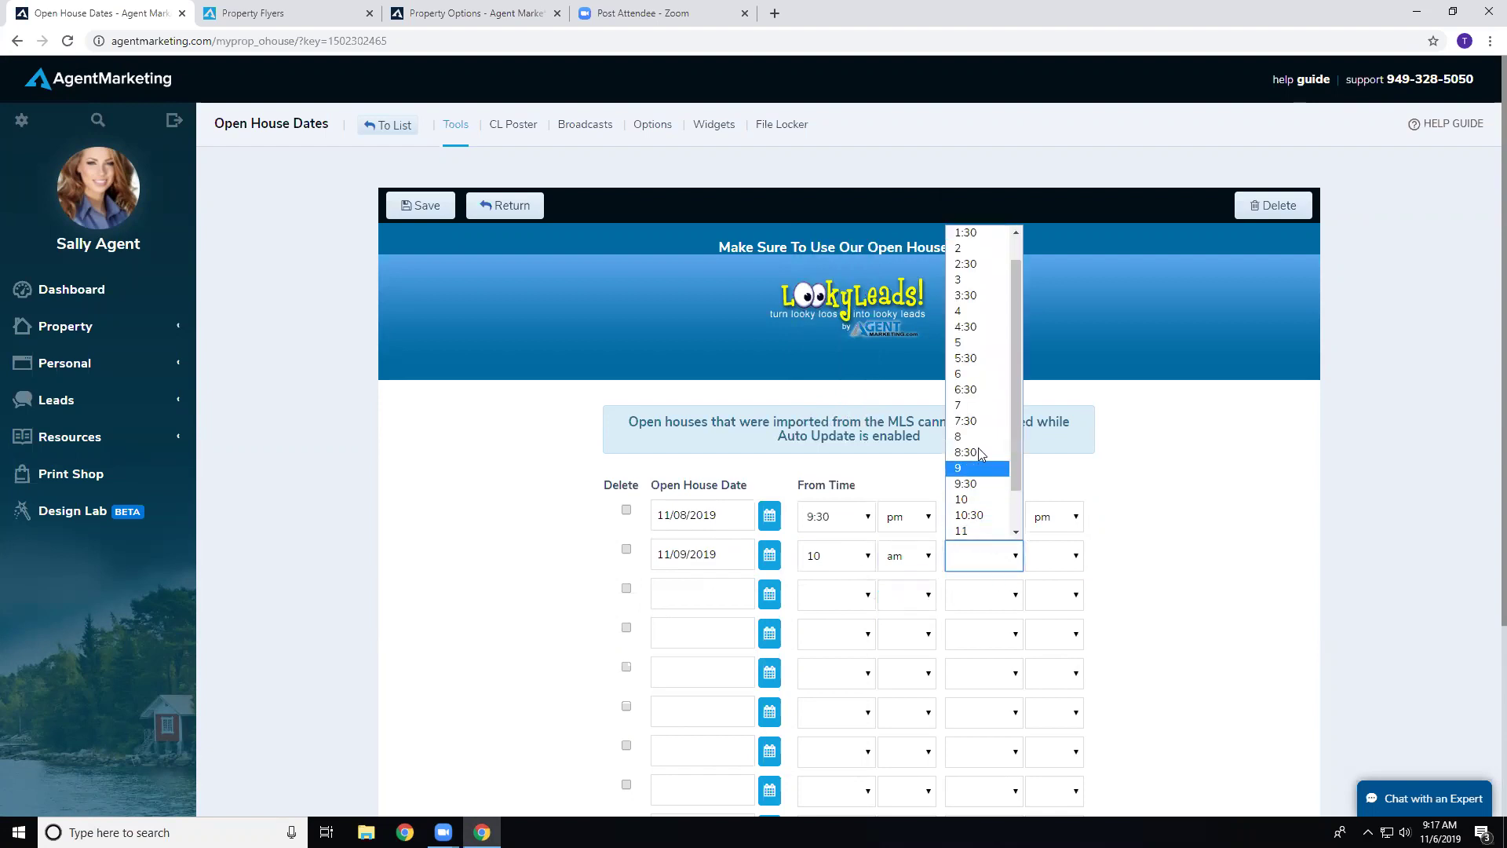
pyautogui.click(973, 531)
pyautogui.click(1049, 559)
pyautogui.click(1058, 609)
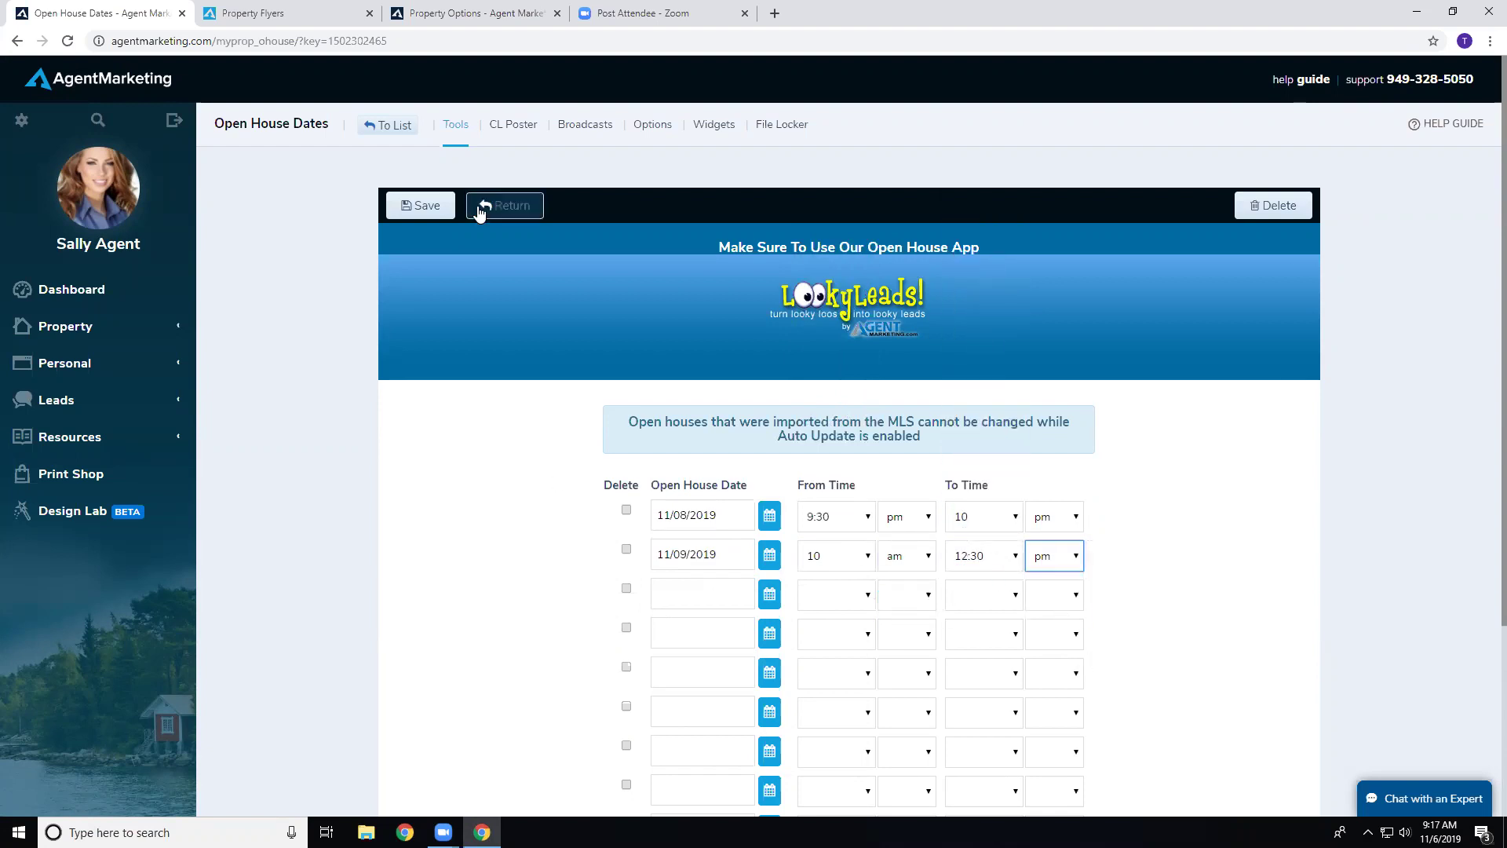
pyautogui.click(430, 214)
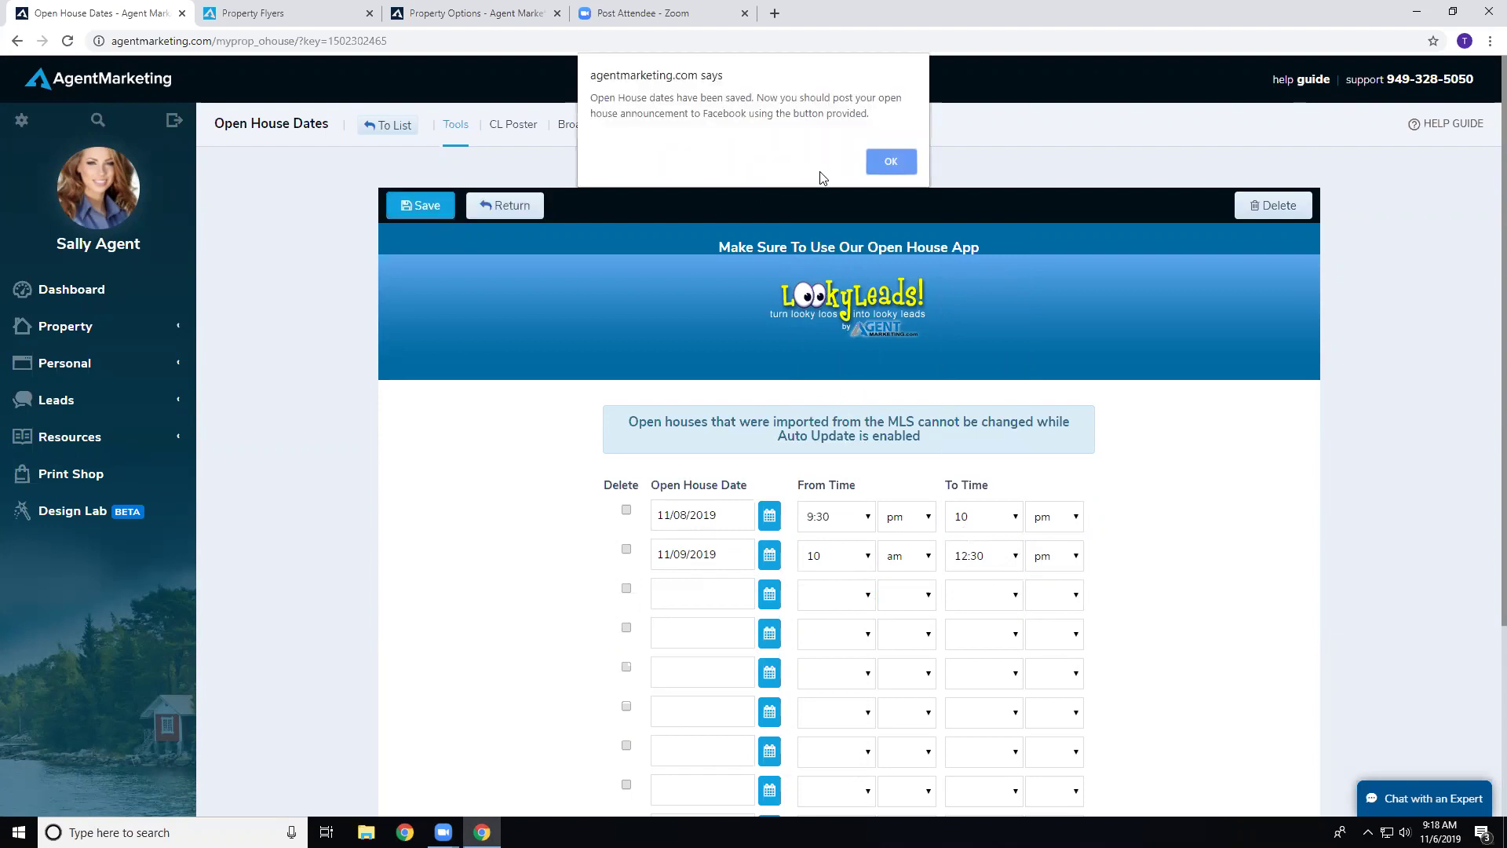
pyautogui.click(889, 159)
# Step: Reopen the flyers for 175 Main Street from the property list and check the next open house banner on the property flyer
pyautogui.click(382, 135)
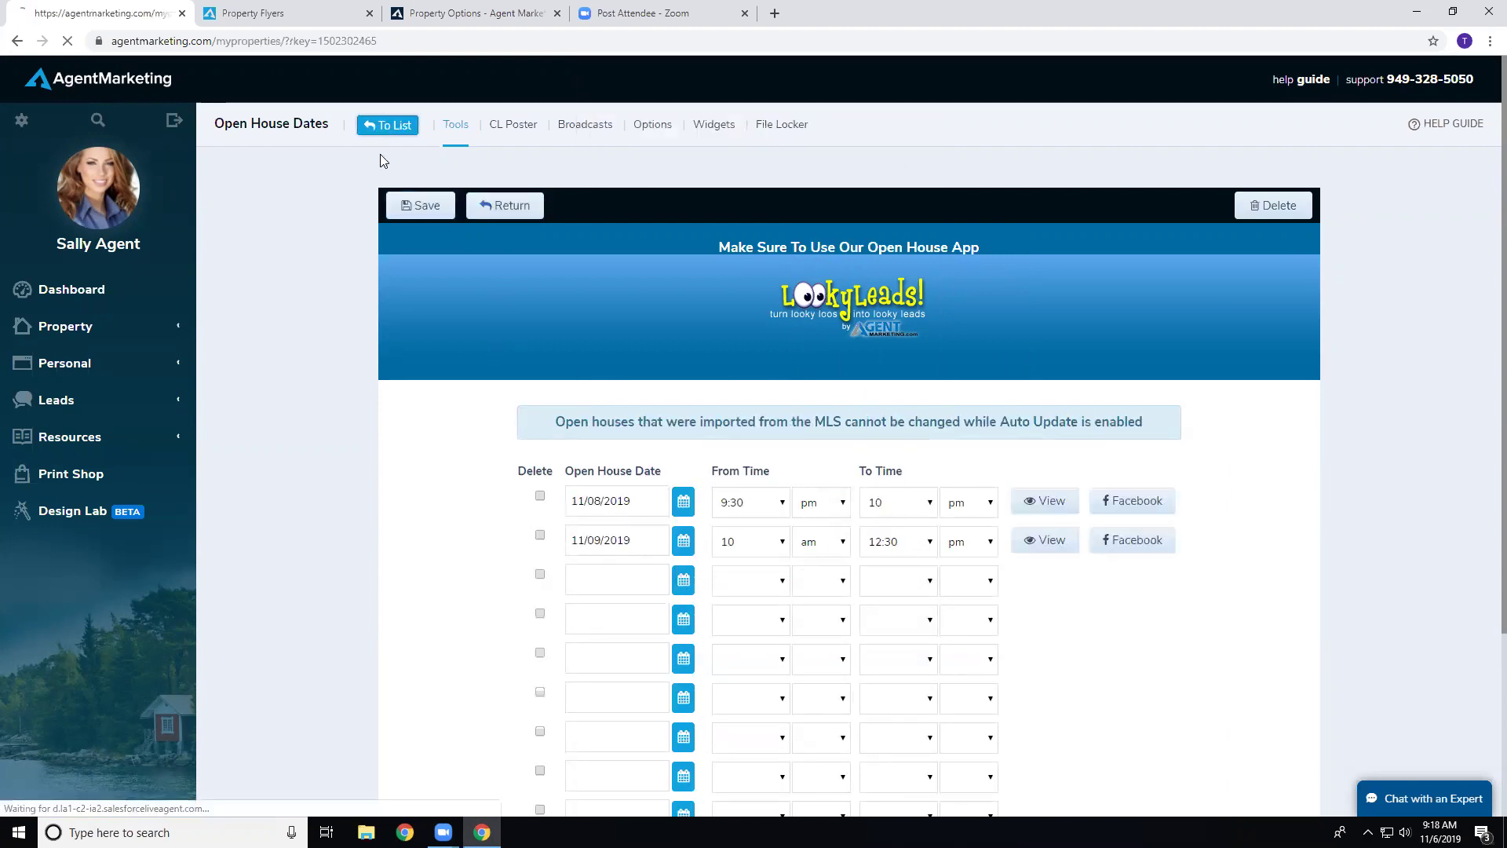
pyautogui.scroll(-3, 862, 713)
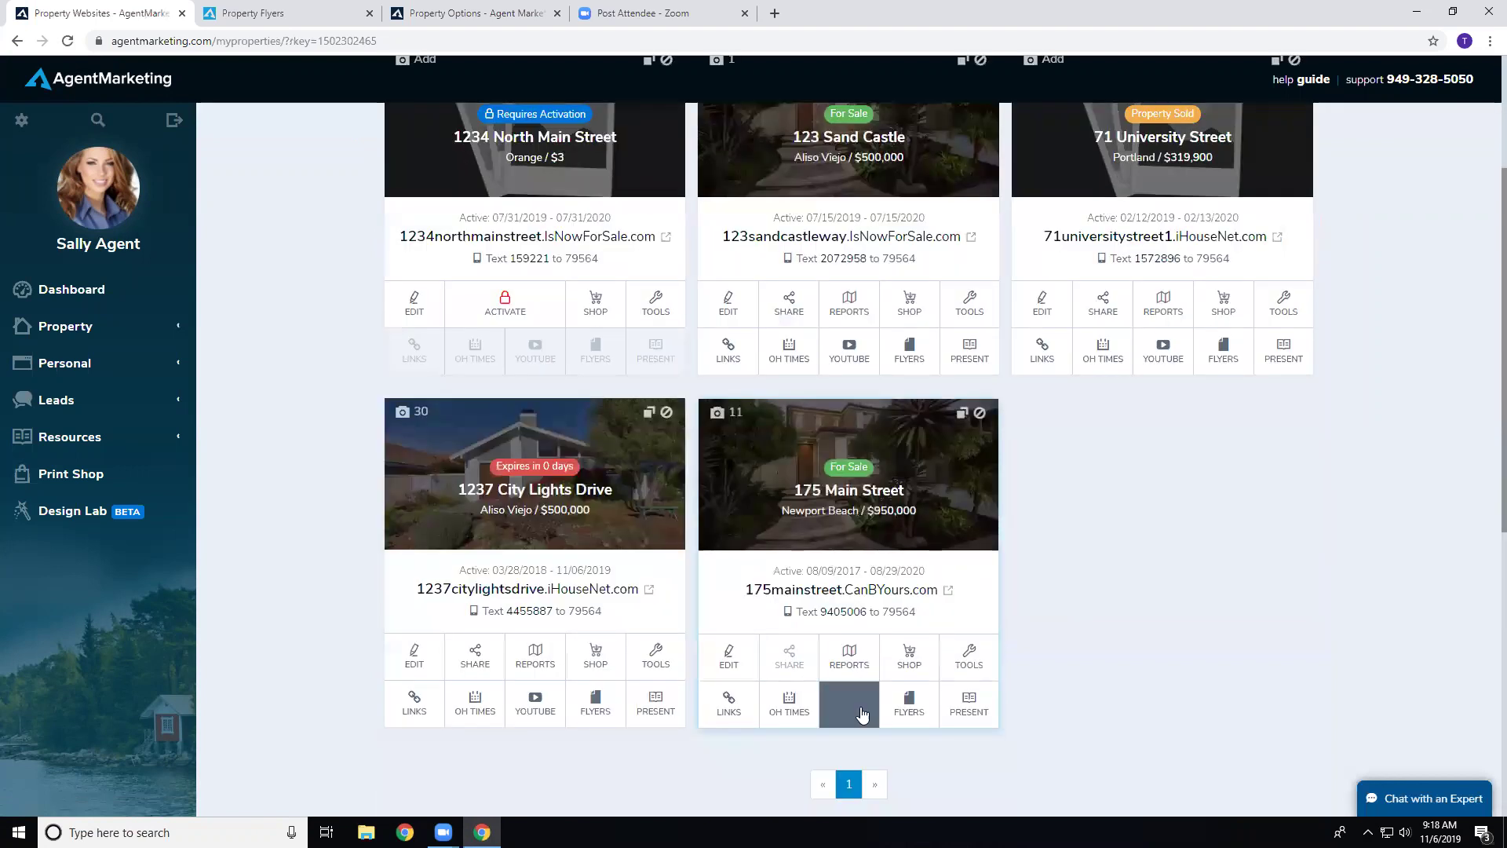
pyautogui.click(909, 704)
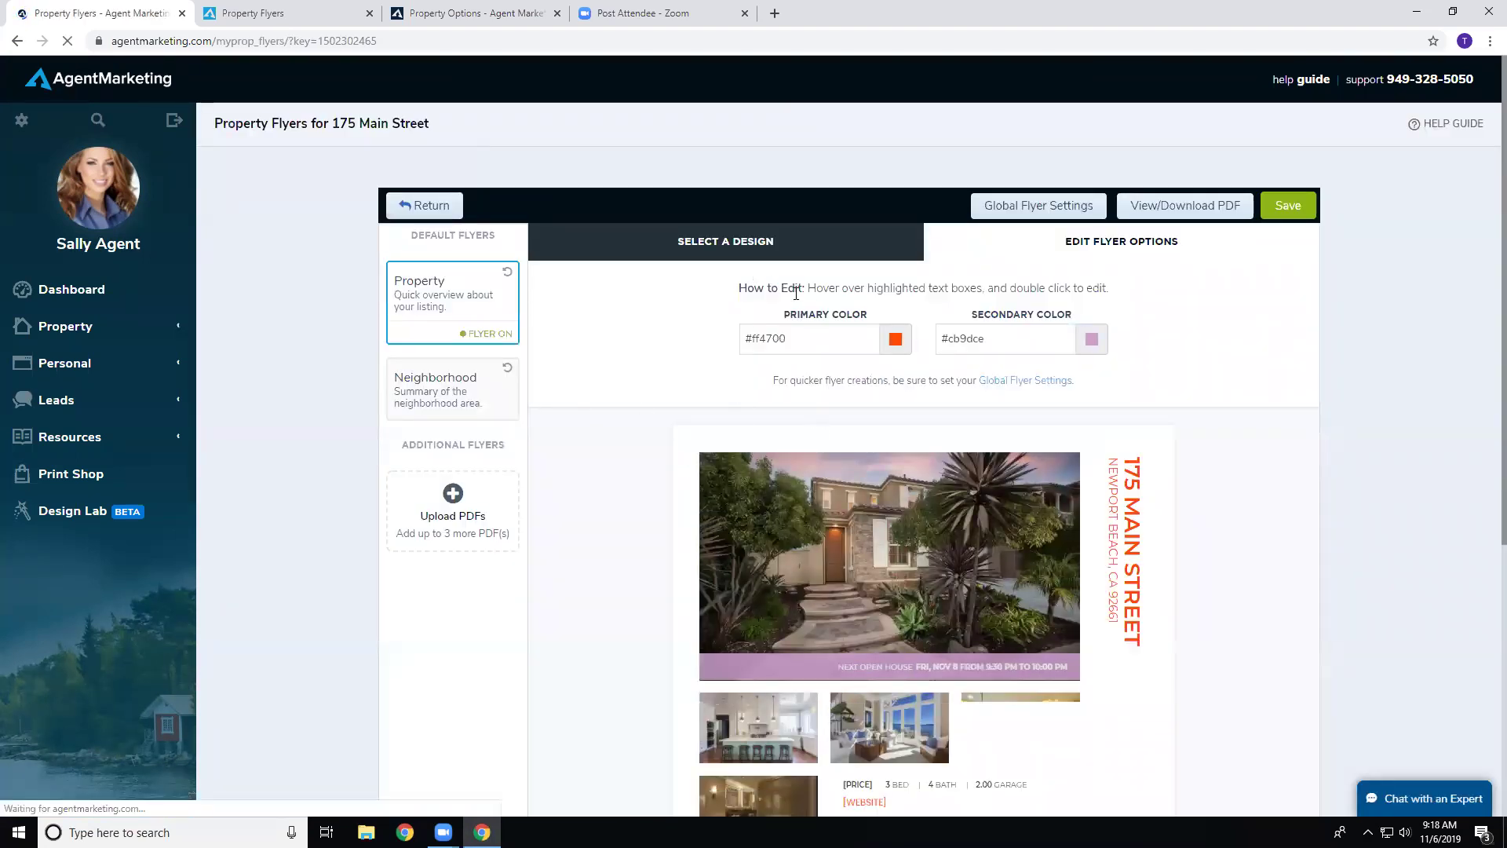
pyautogui.scroll(-2, 901, 520)
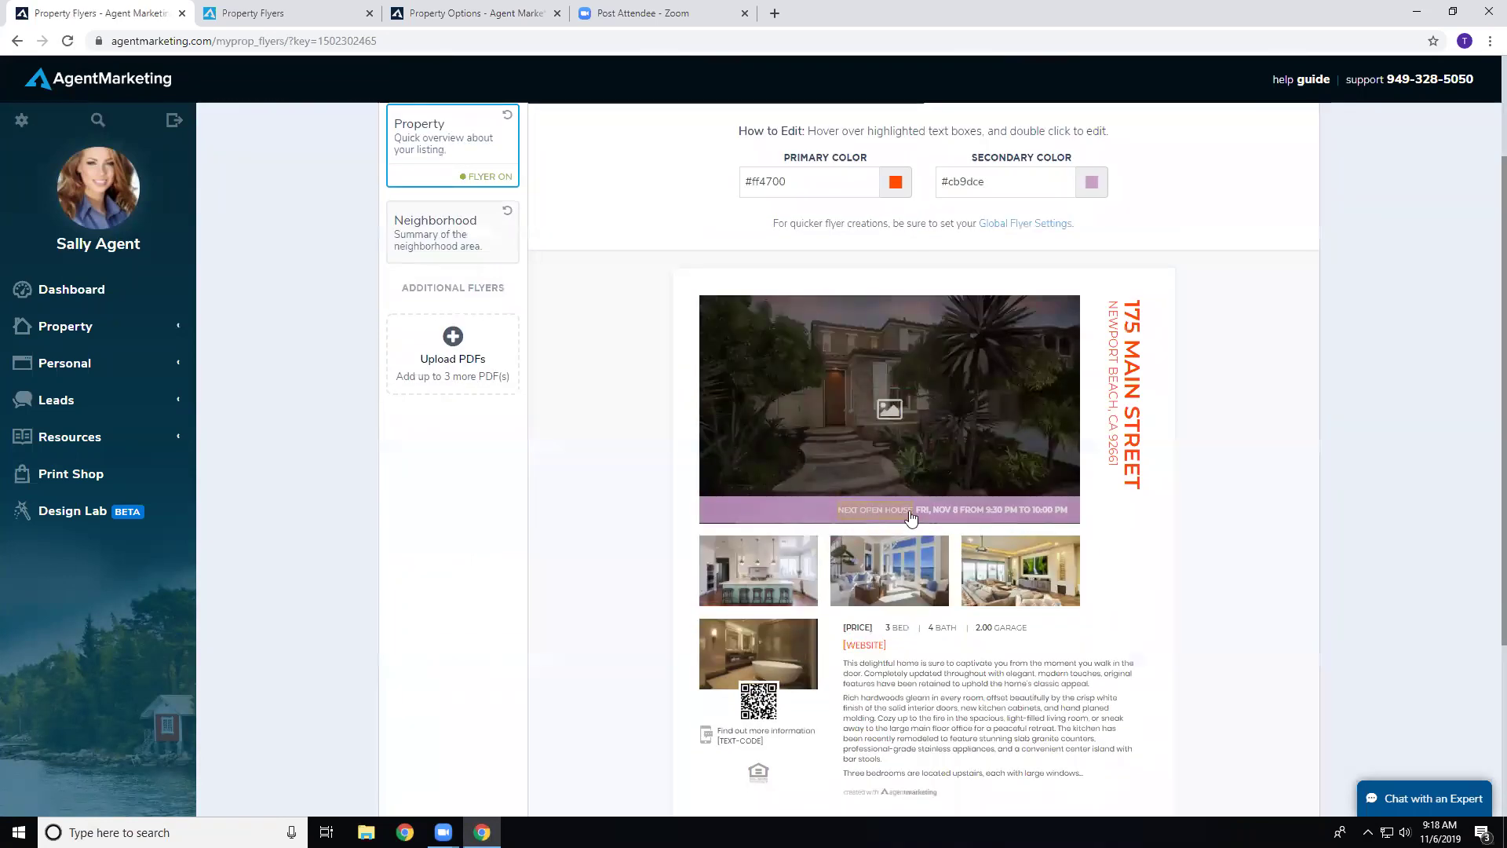
pyautogui.scroll(1, 574, 451)
pyautogui.scroll(2, 719, 259)
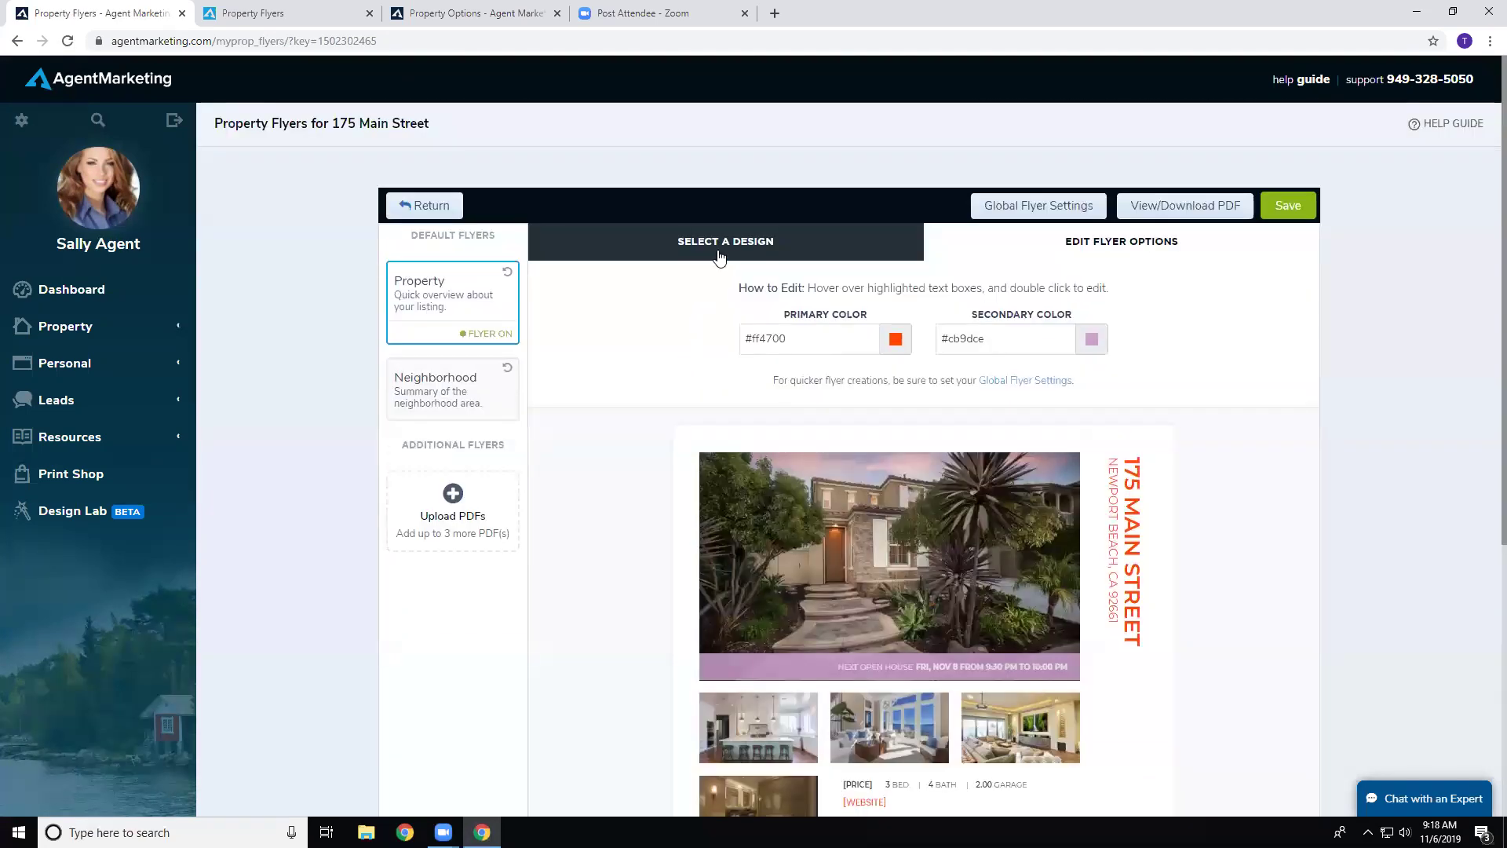
# Step: Apply the OH Layout to the property flyer, check its upcoming open houses section and save the flyer
pyautogui.click(735, 239)
pyautogui.click(973, 489)
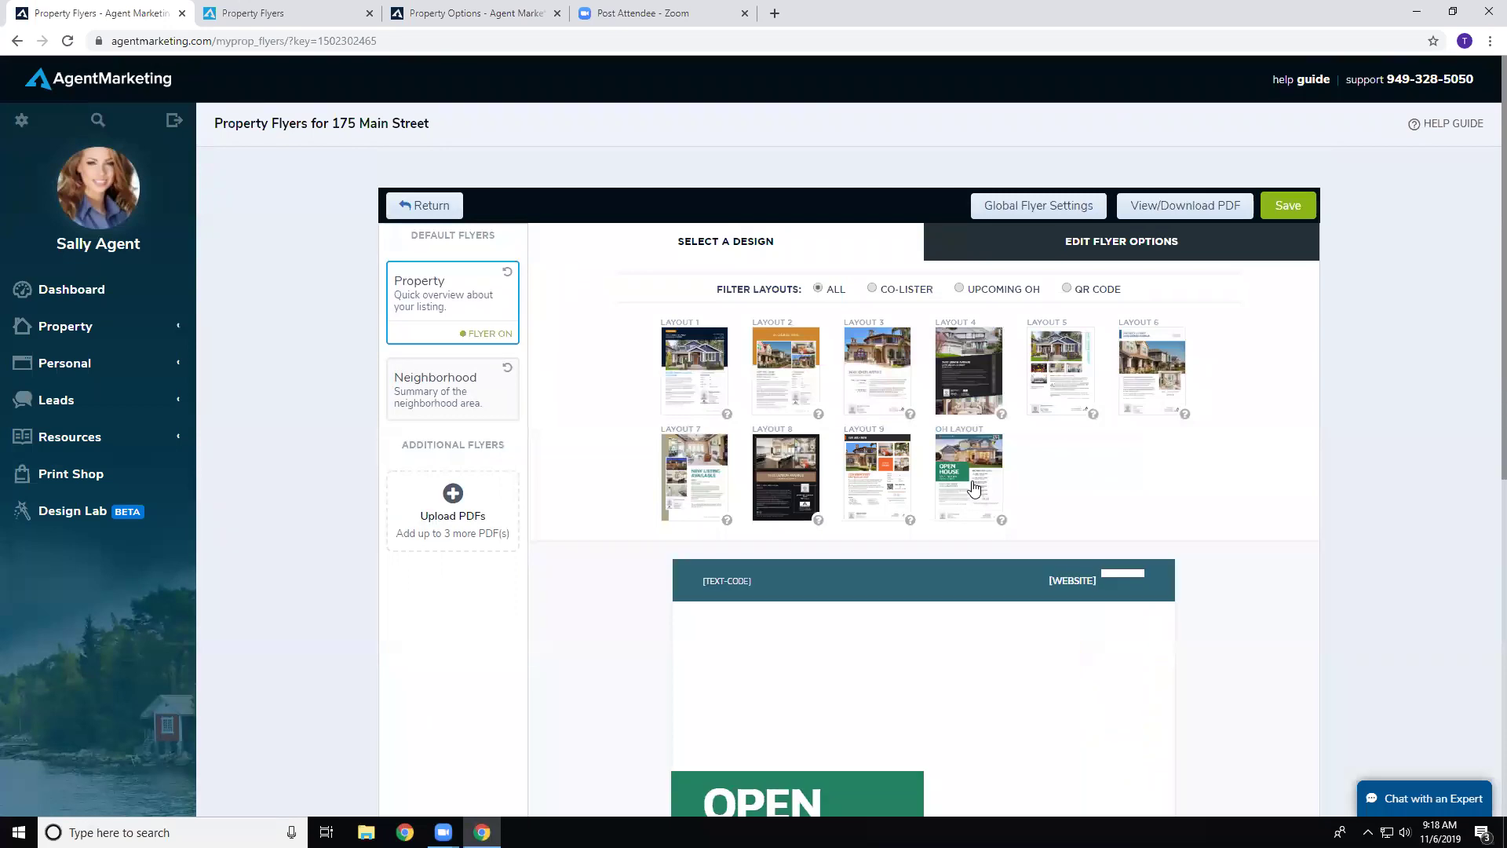
pyautogui.scroll(-3, 577, 541)
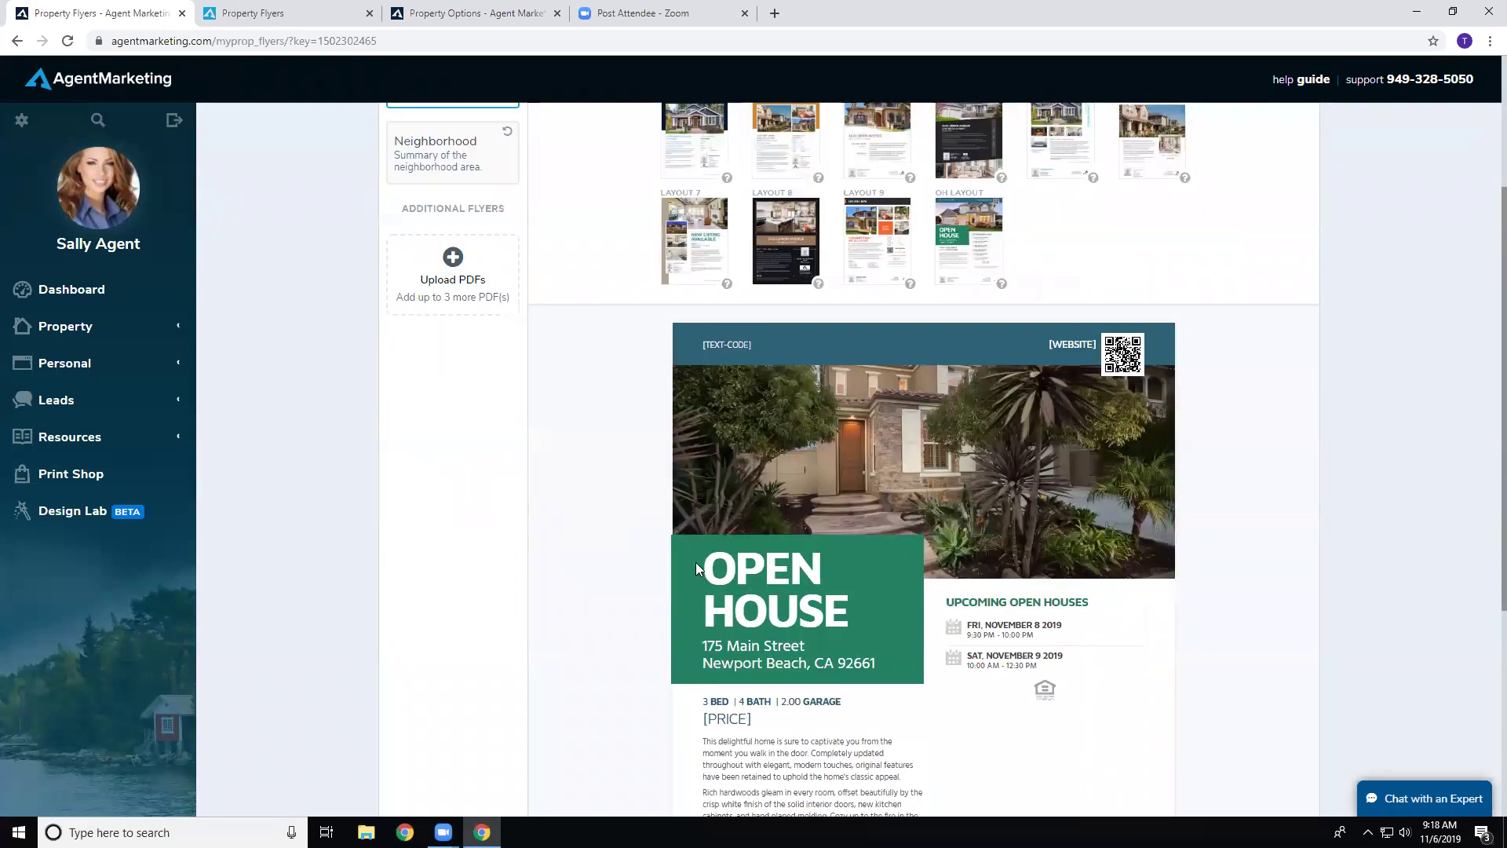
pyautogui.scroll(-1, 695, 562)
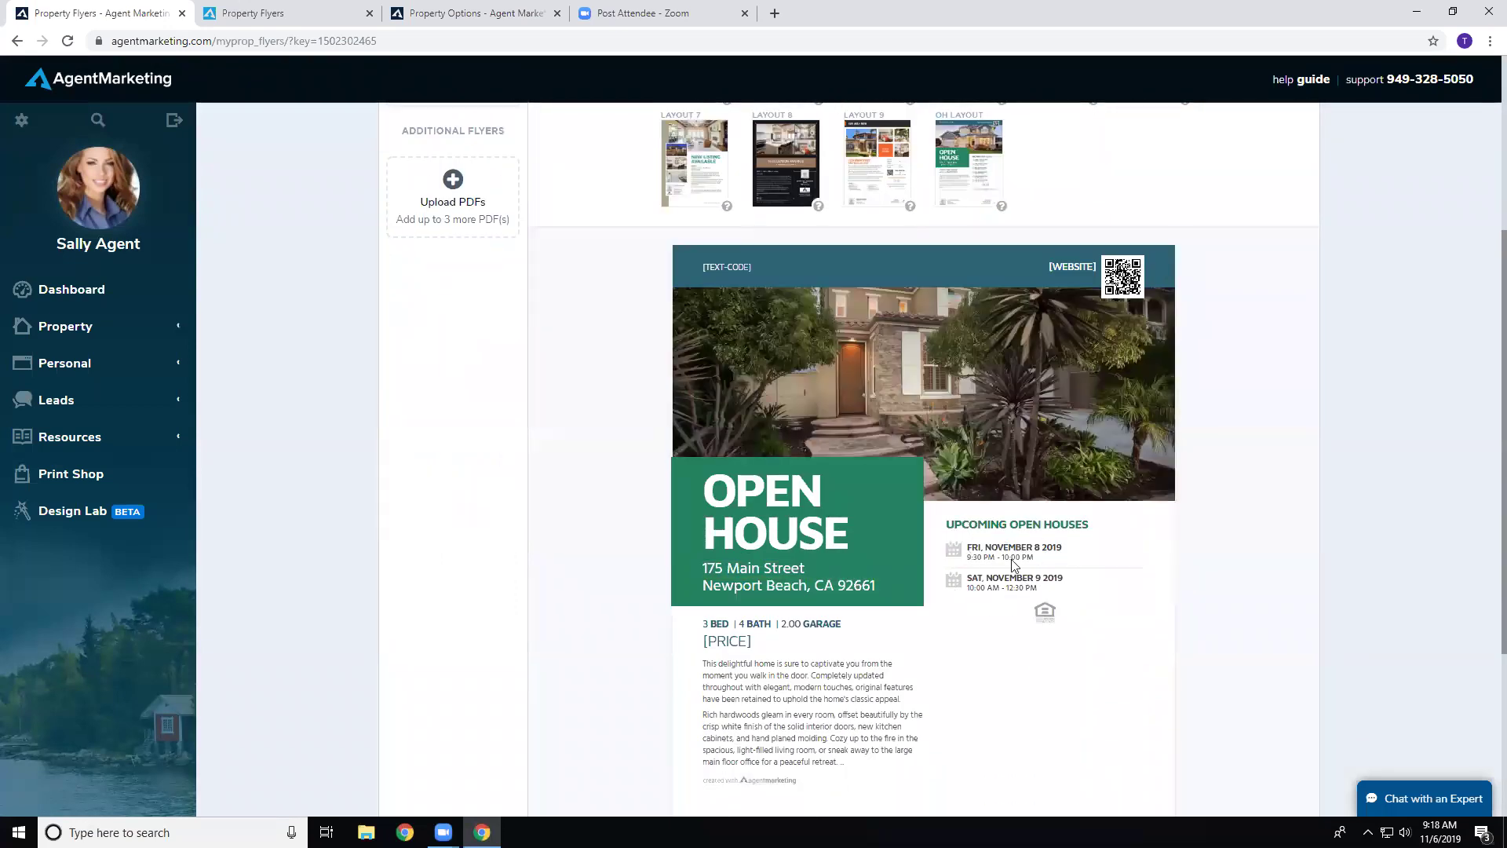
pyautogui.scroll(2, 602, 431)
pyautogui.scroll(1, 602, 435)
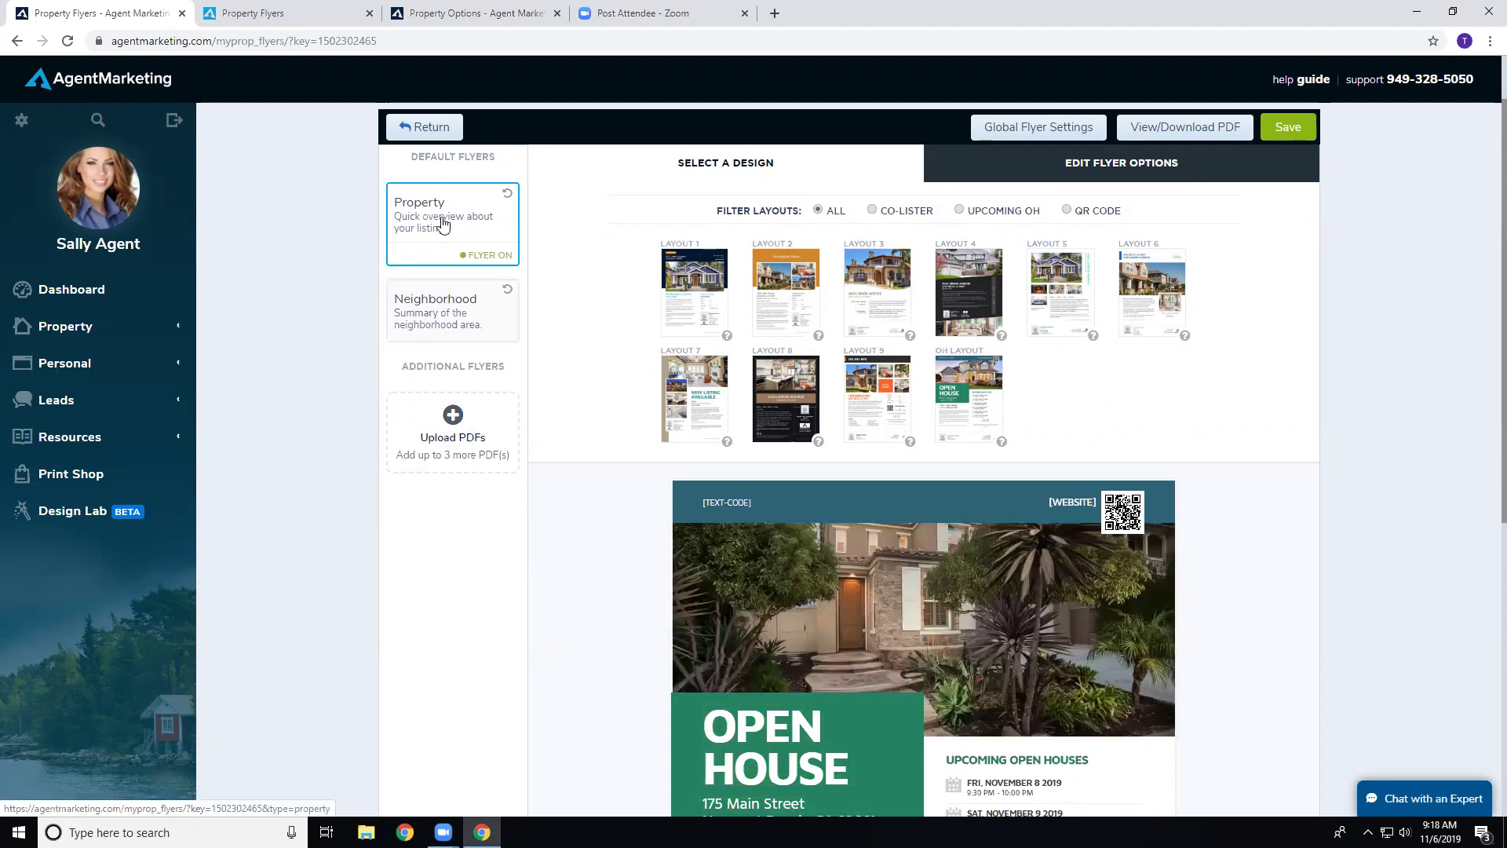
pyautogui.click(1291, 127)
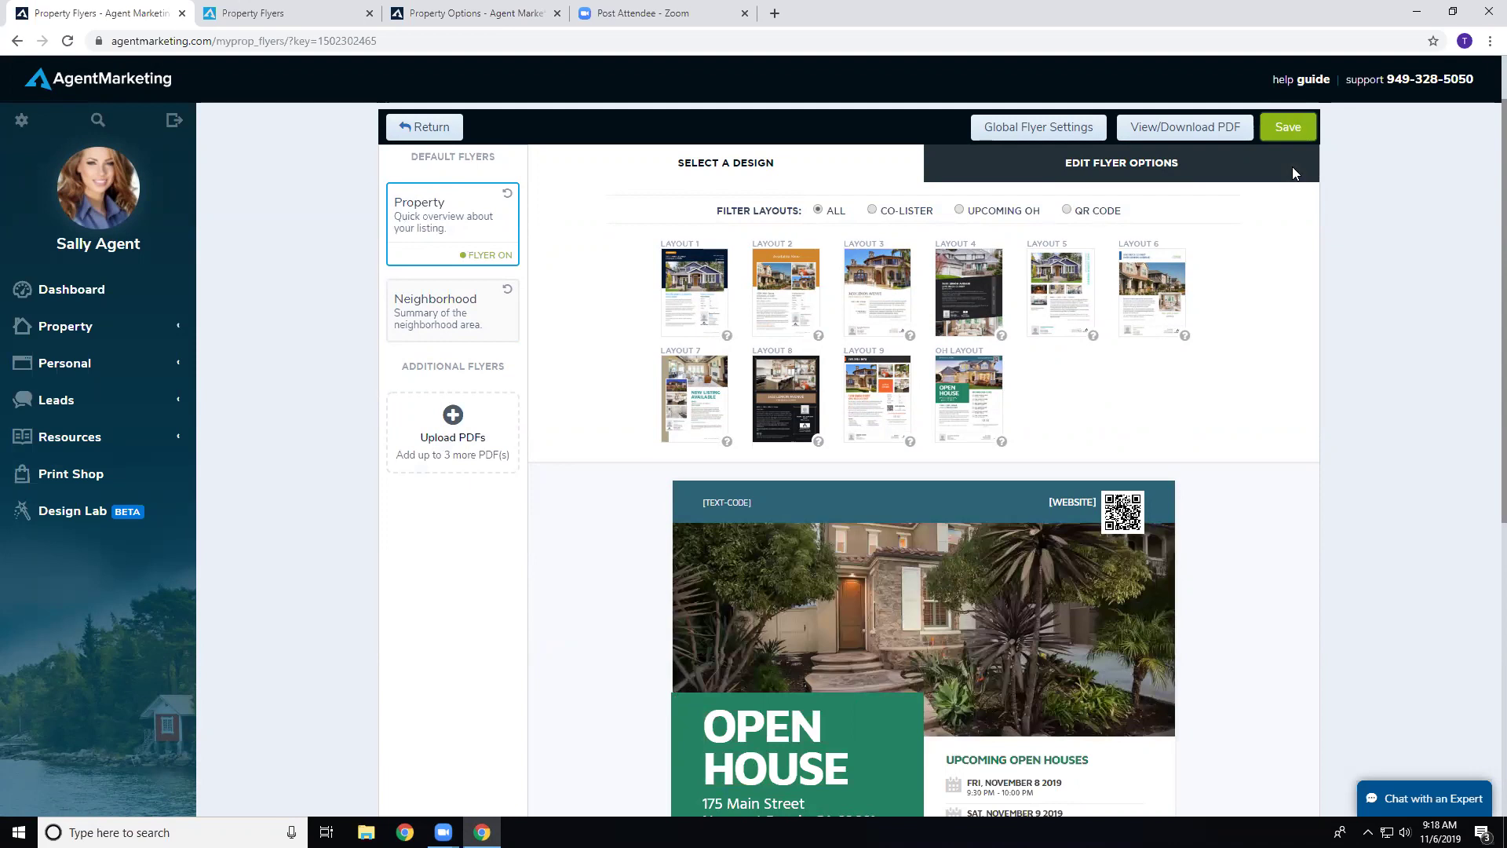
pyautogui.click(883, 467)
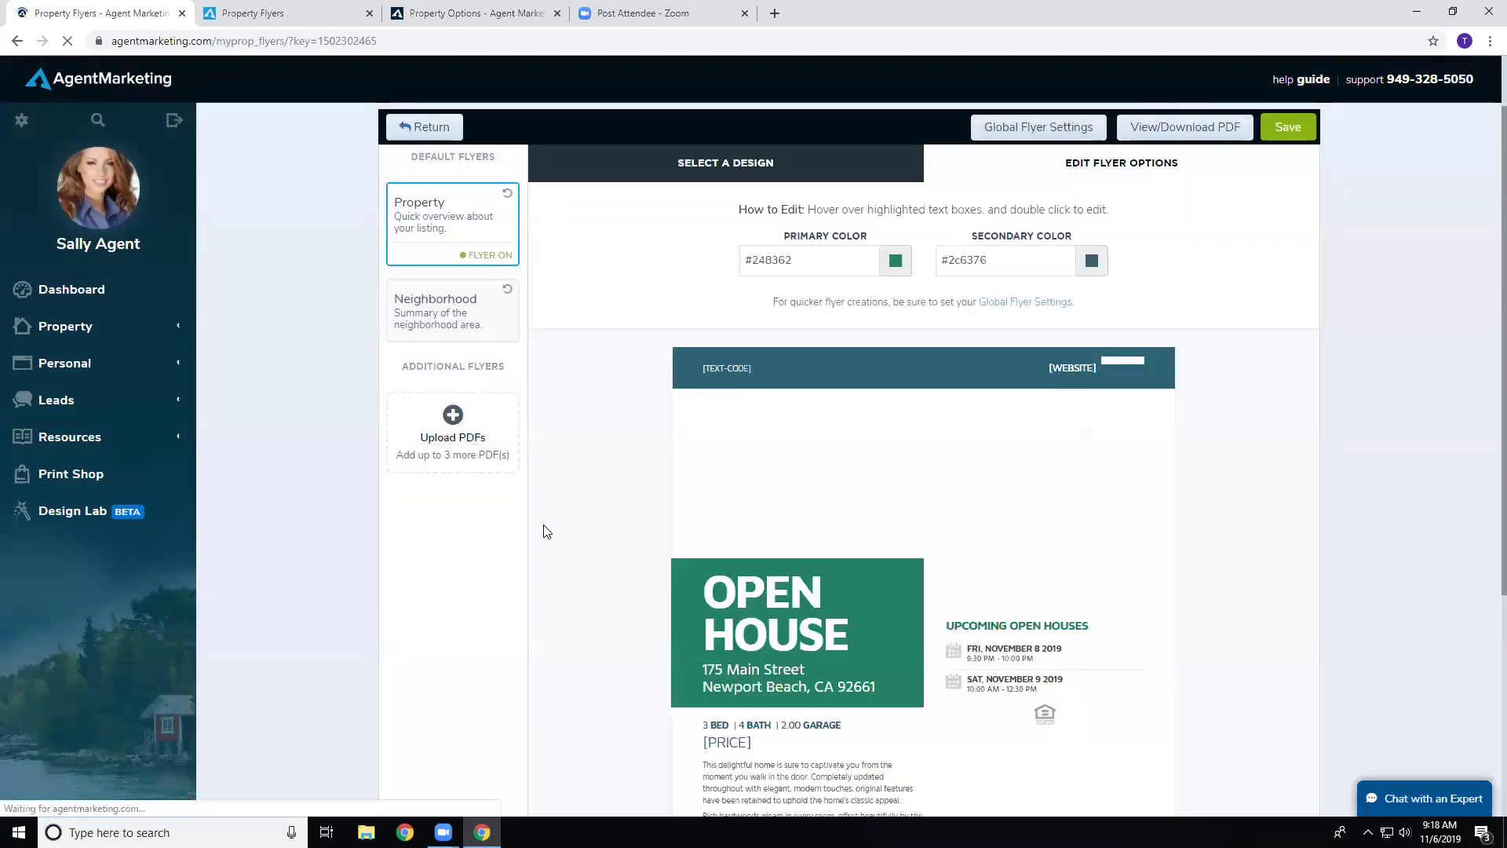